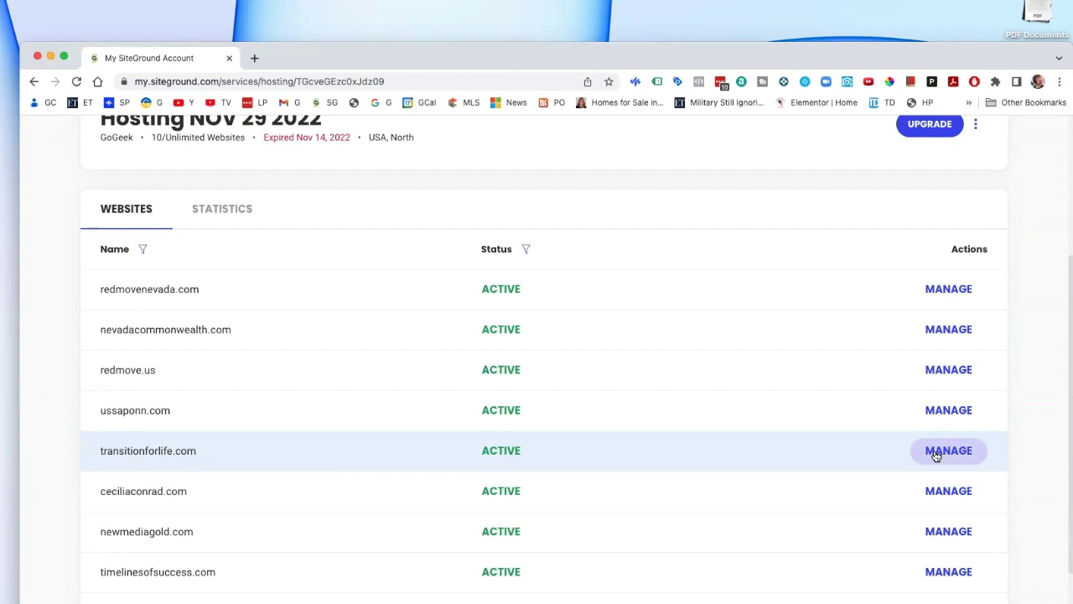
- Start a new website from the Websites list on the Hosting FEB 15 2023 plan
scroll(1007, 251, up, 5)
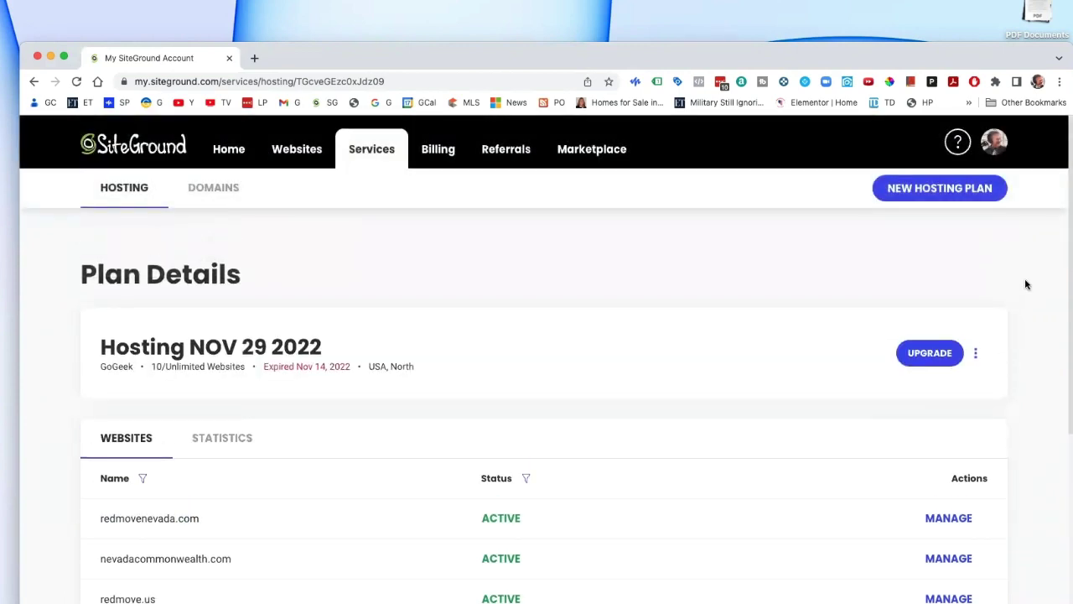
click(298, 160)
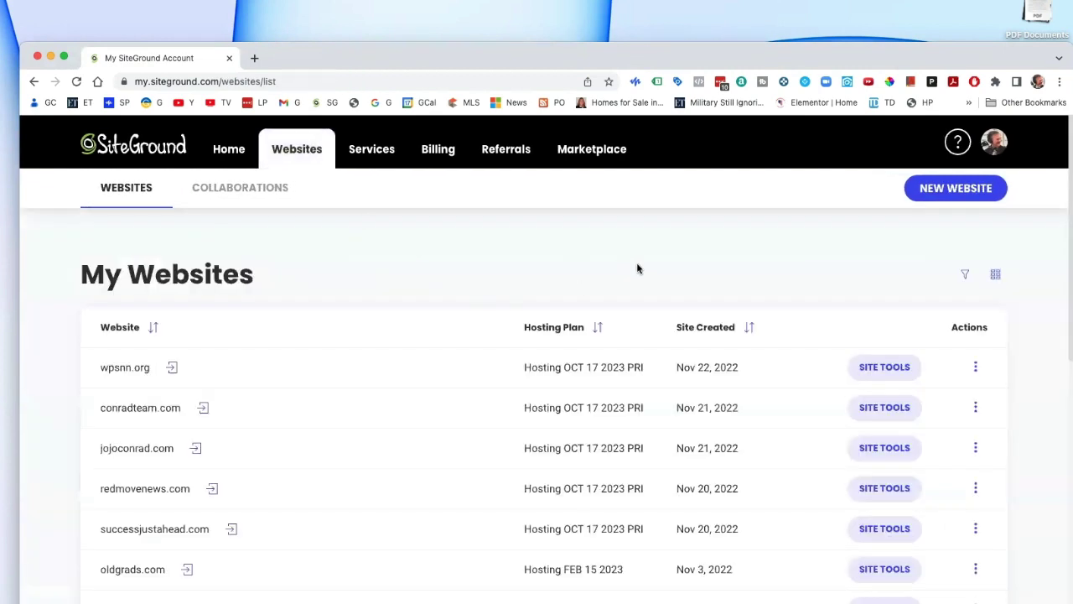
click(967, 189)
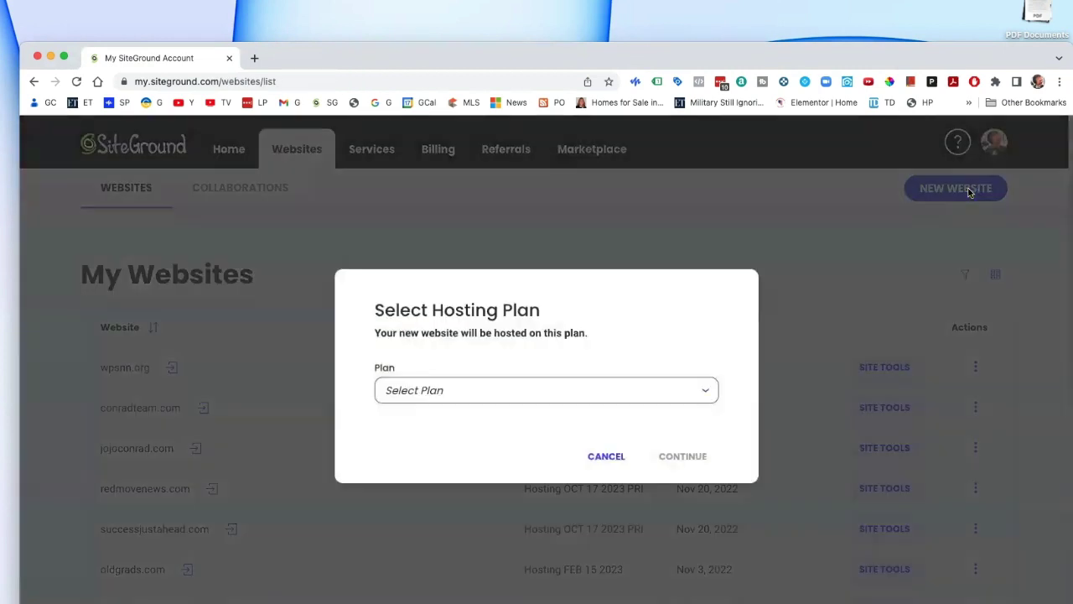
click(431, 394)
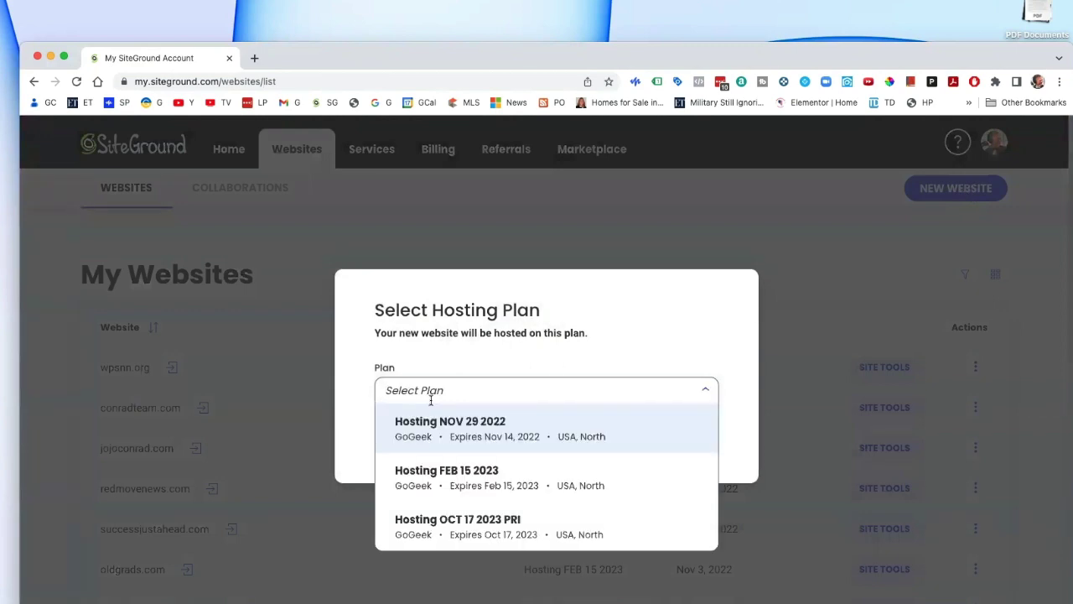
click(436, 491)
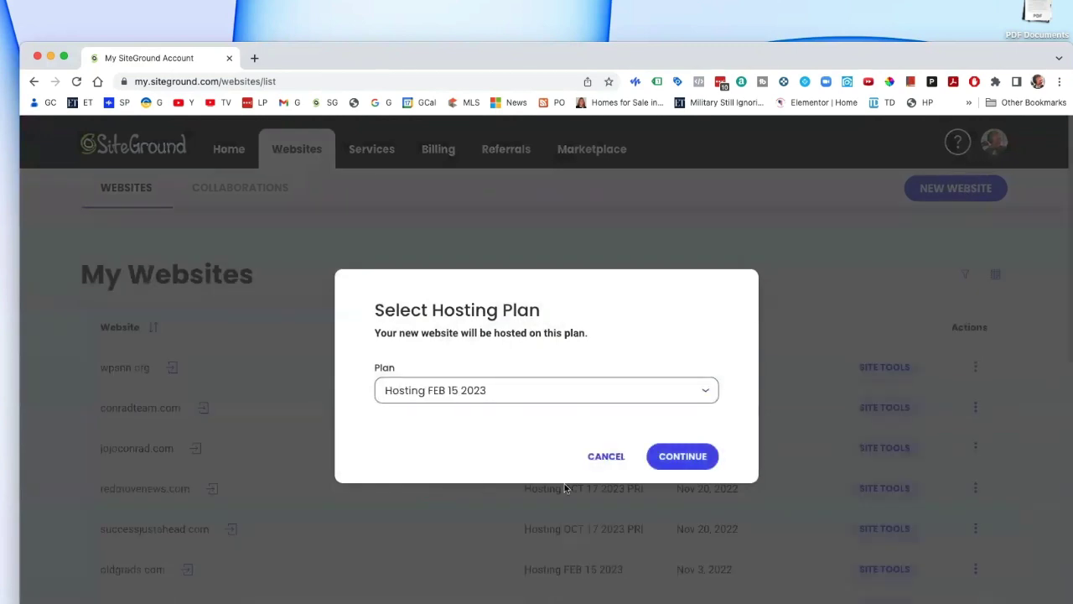
click(672, 462)
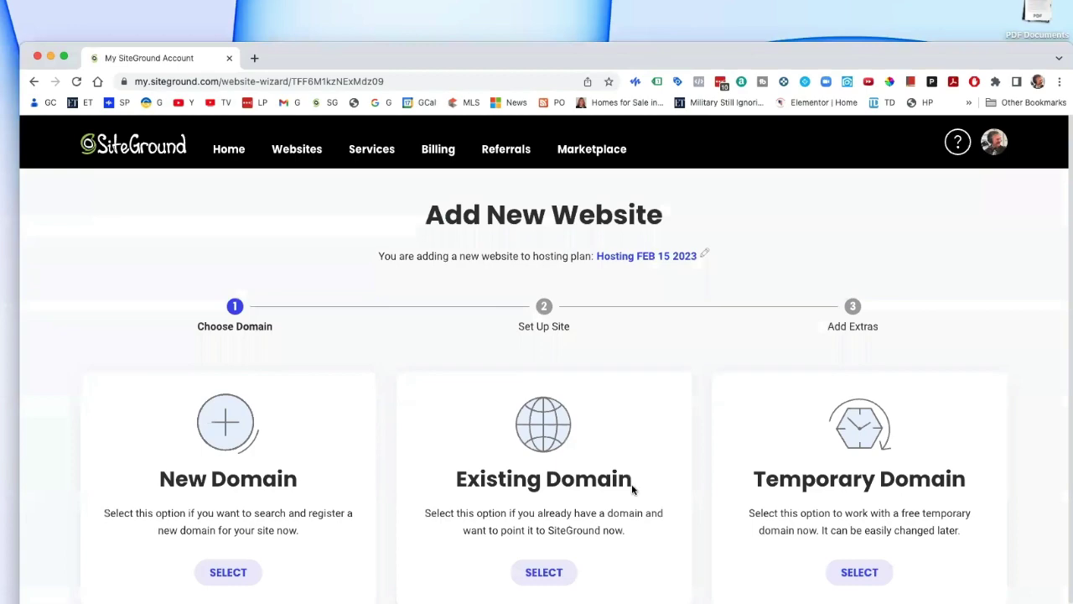
- Use a free temporary domain and choose to start a new website
click(853, 576)
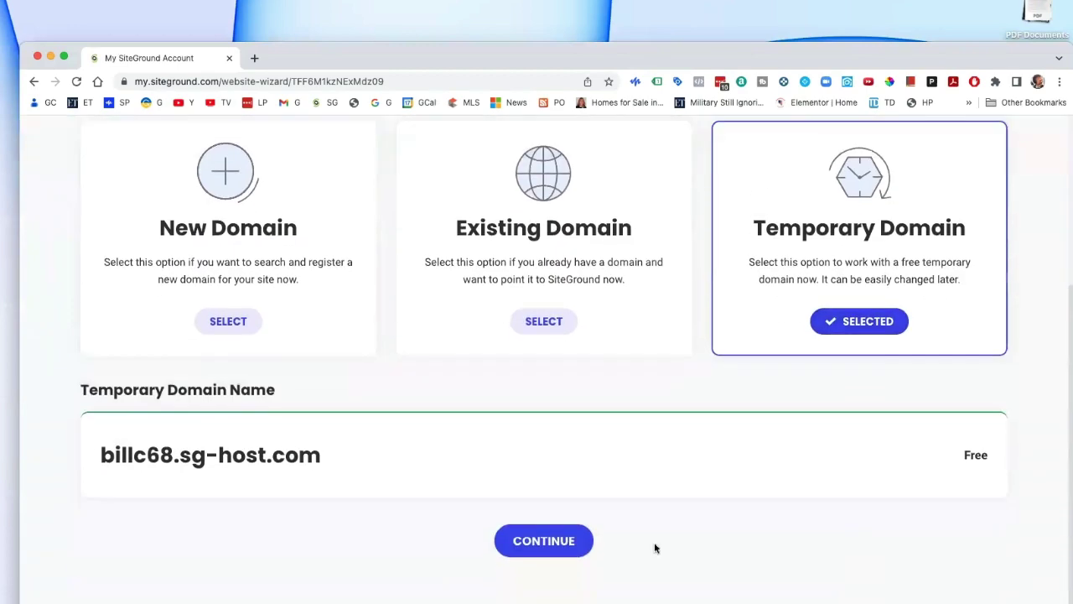
click(523, 549)
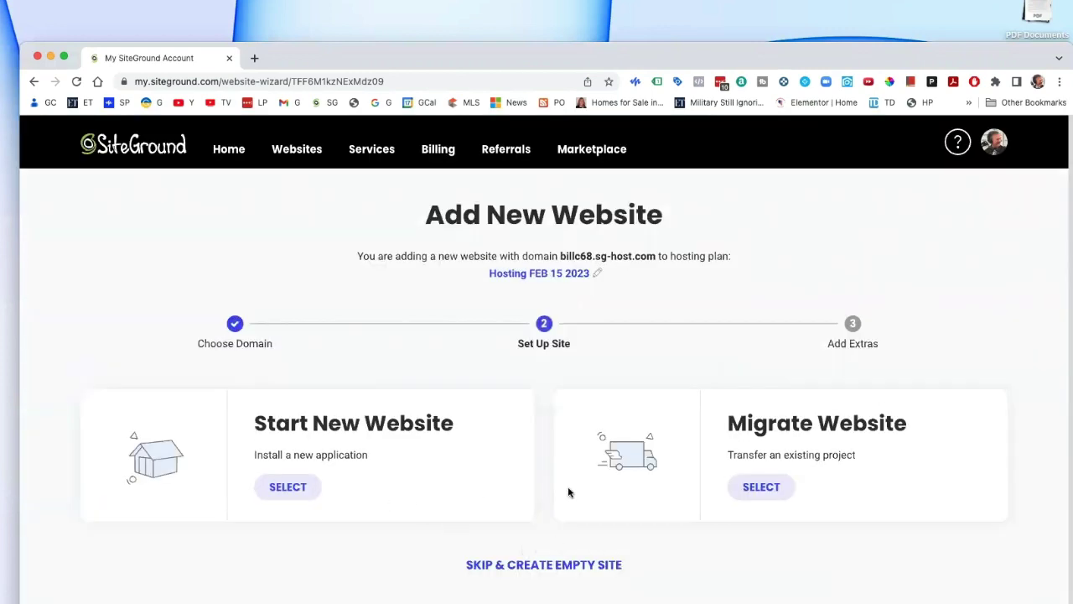
click(288, 489)
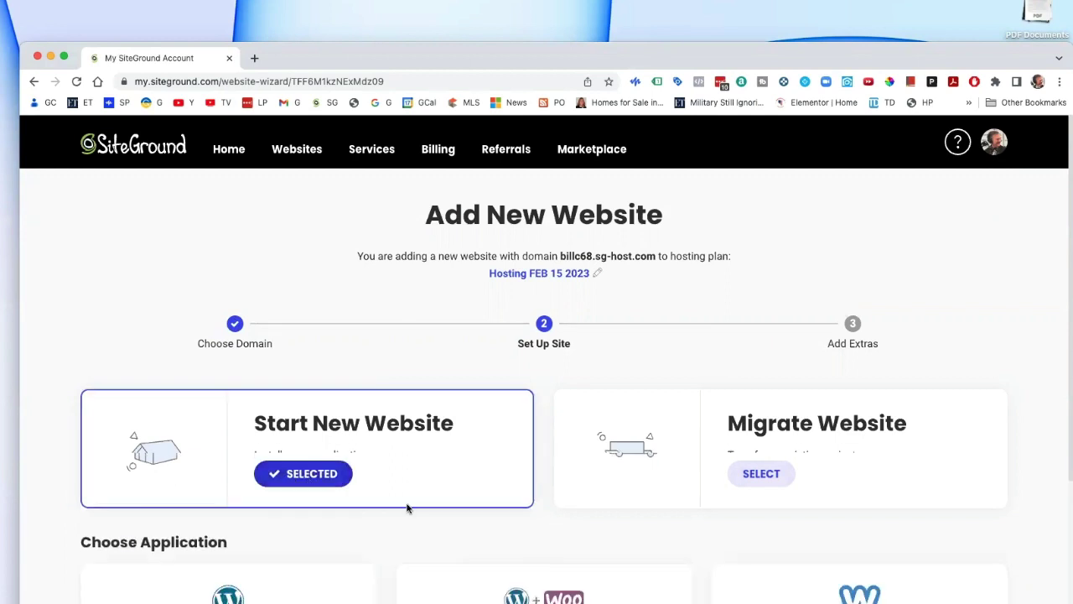
- Pick WordPress, enter the admin e-mail and a strong password, and submit
scroll(386, 507, down, 2)
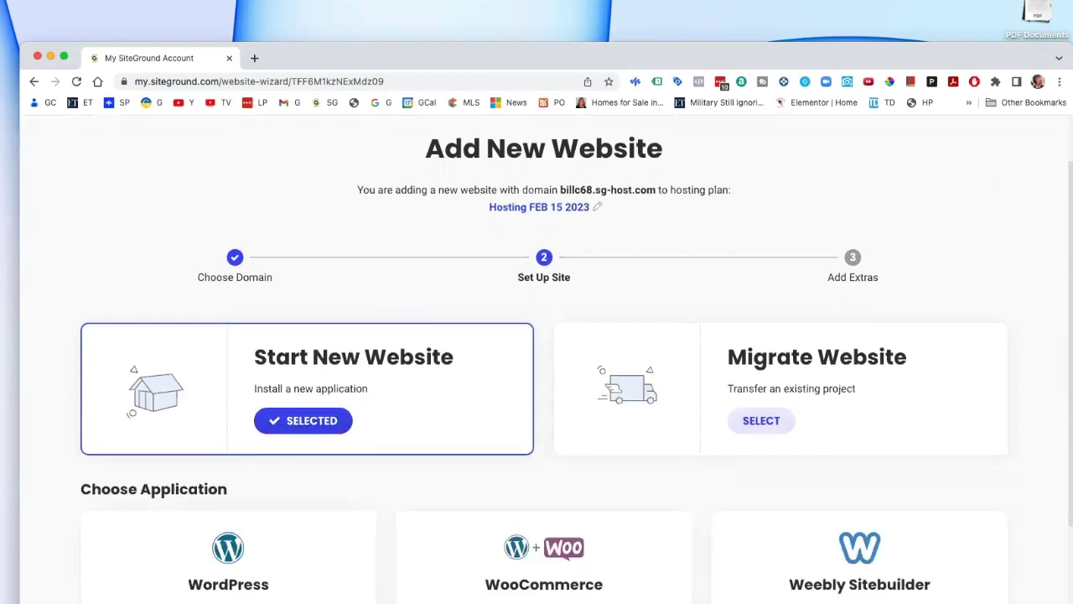
scroll(411, 584, down, 4)
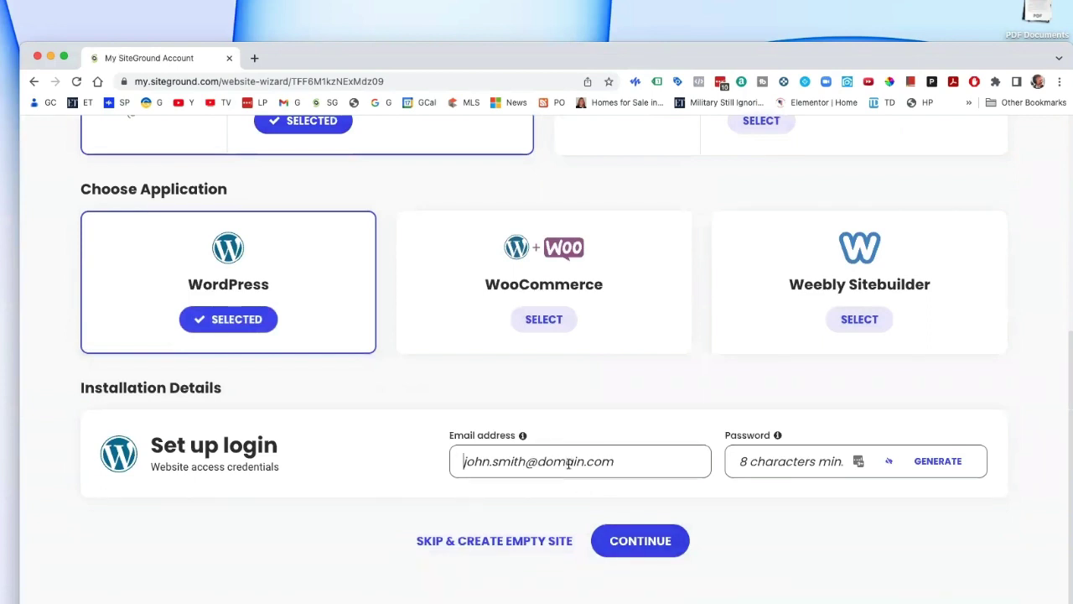
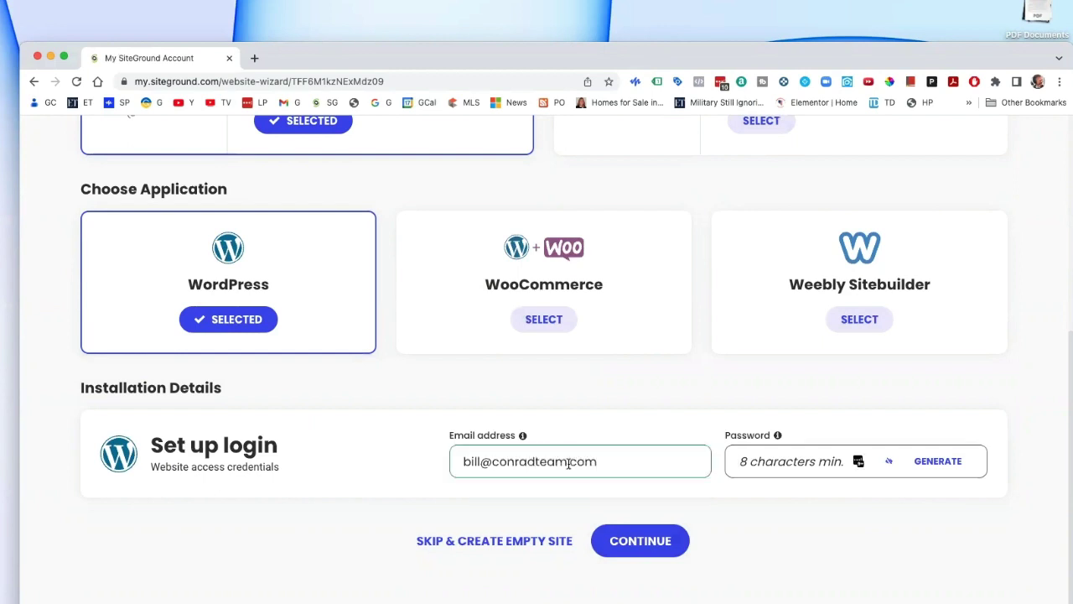
key(Tab)
text(abc******)
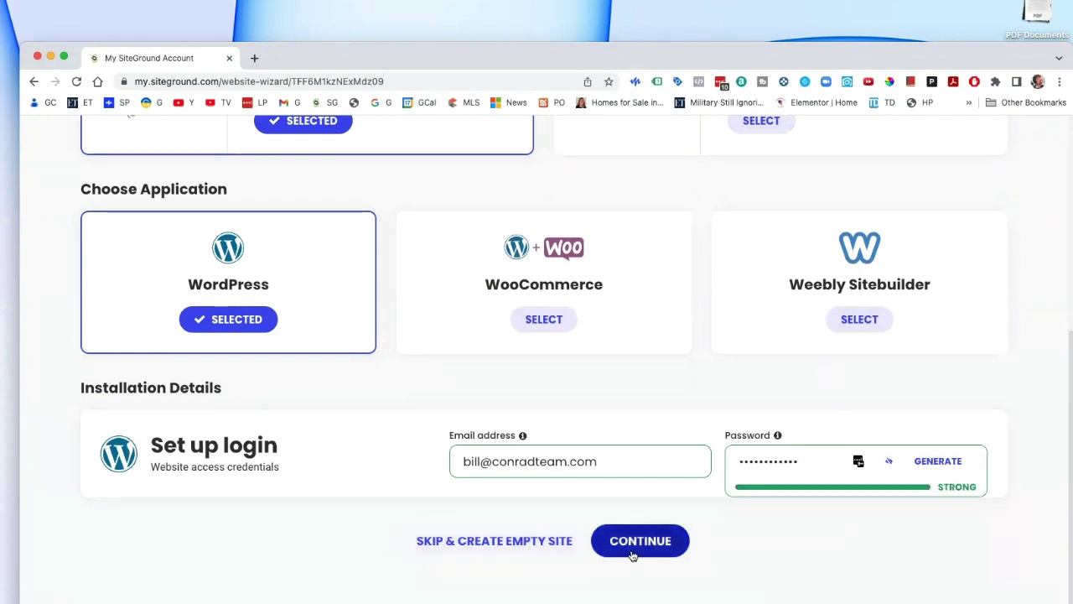
click(631, 553)
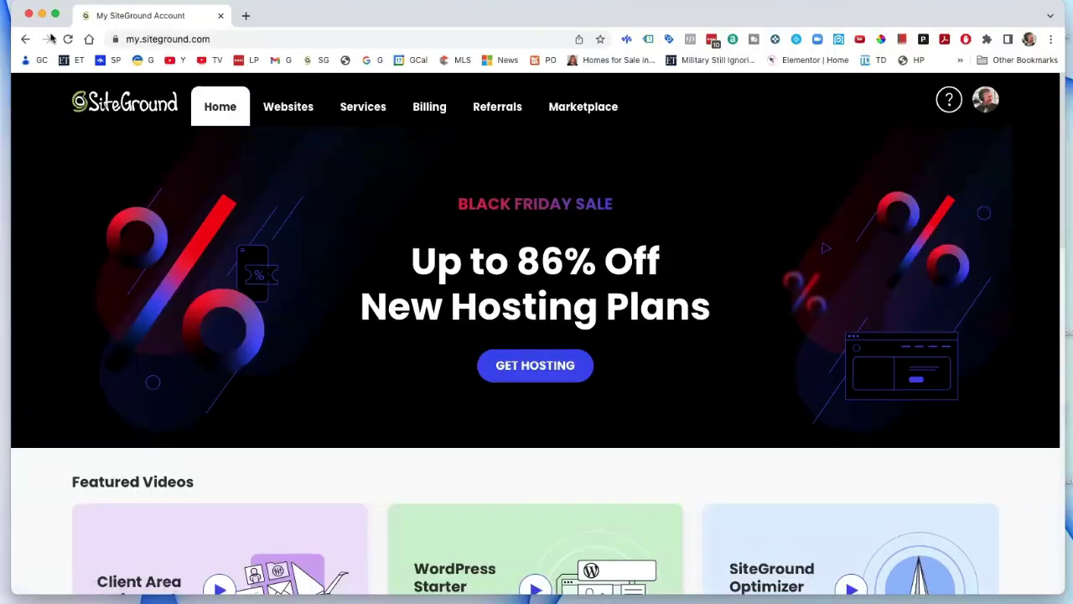
- Open Site Tools for the newly created temporary-domain site from the Websites list
click(300, 113)
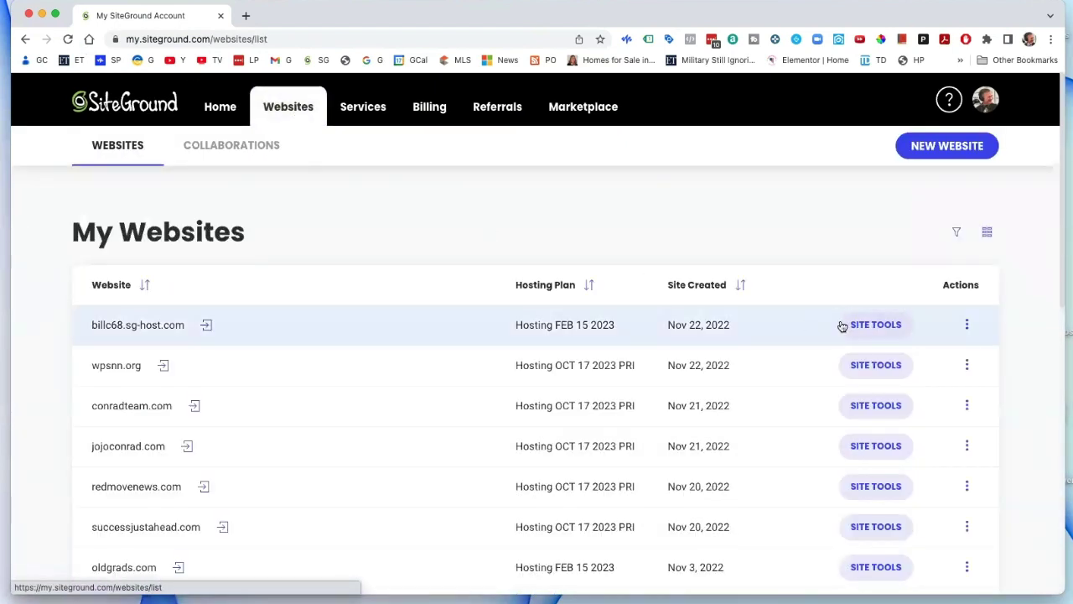
click(894, 326)
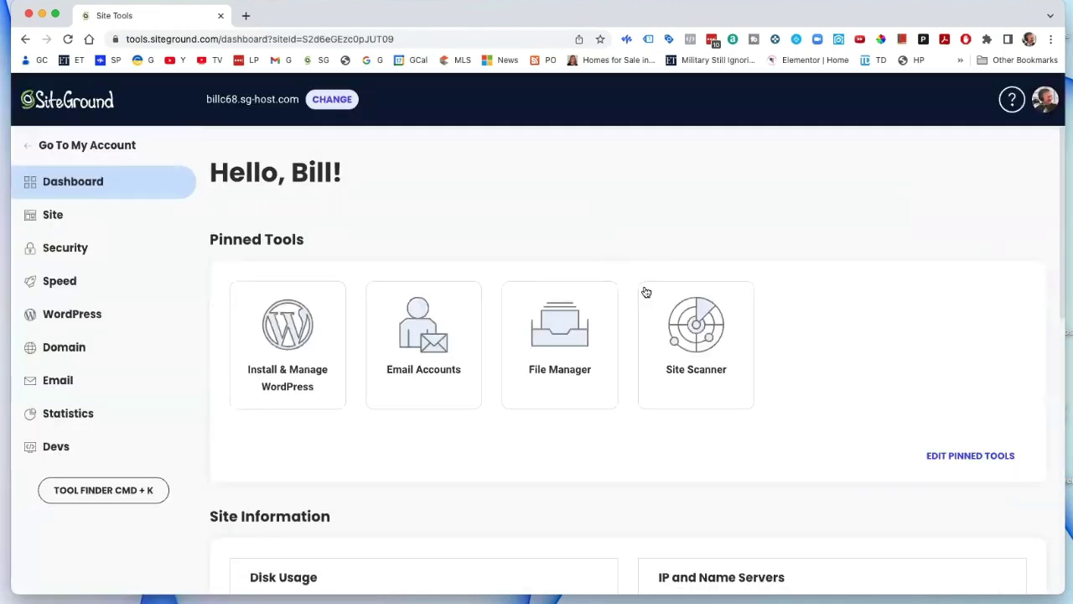
- Log in to the new site's WordPress admin via WordPress > Install & Manage
scroll(839, 317, down, 5)
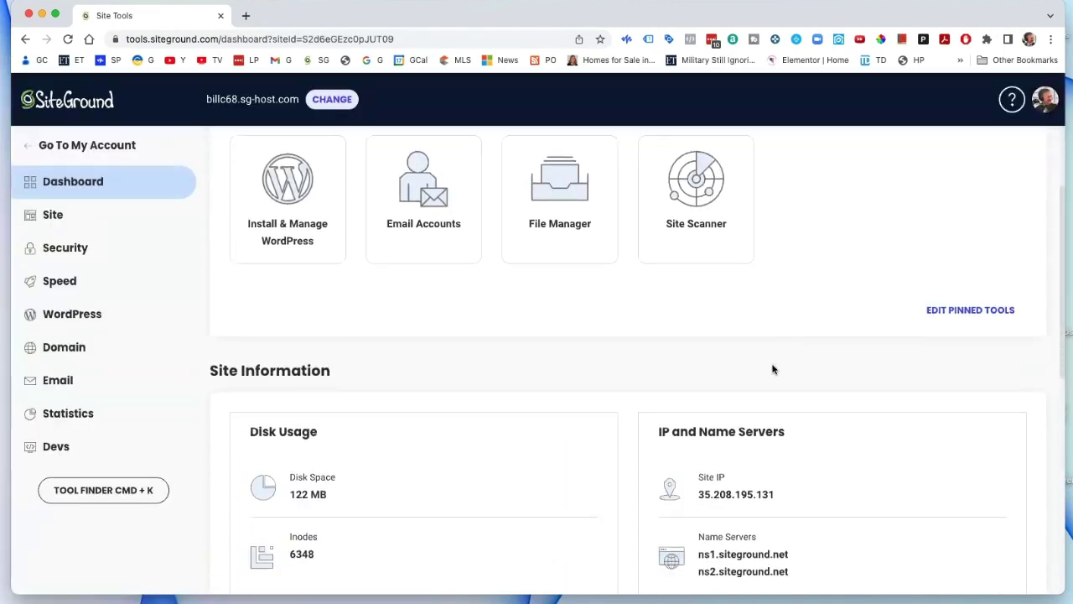
scroll(701, 394, down, 9)
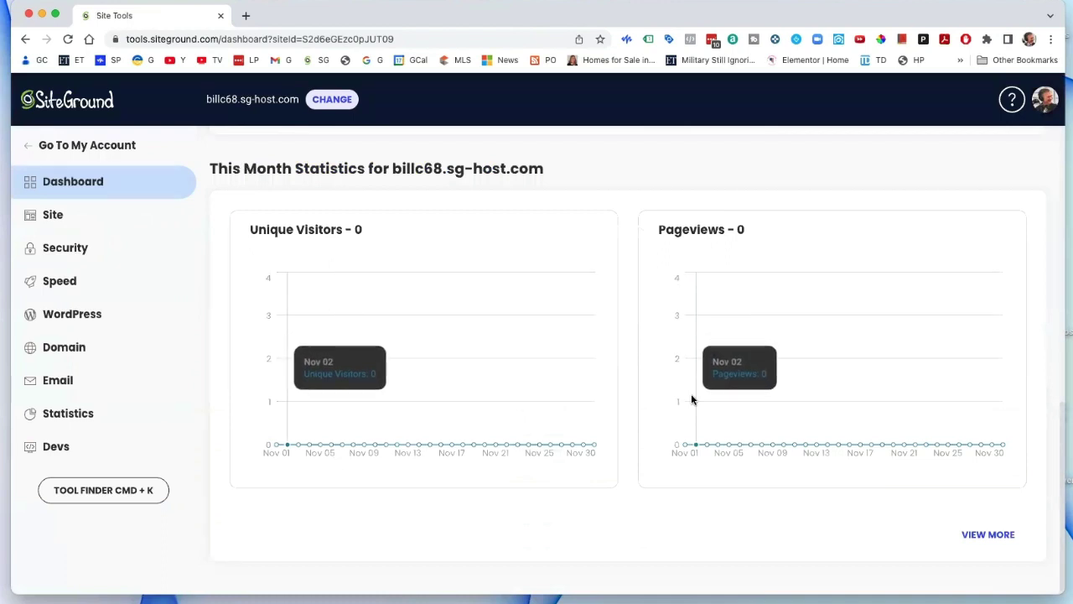
click(53, 221)
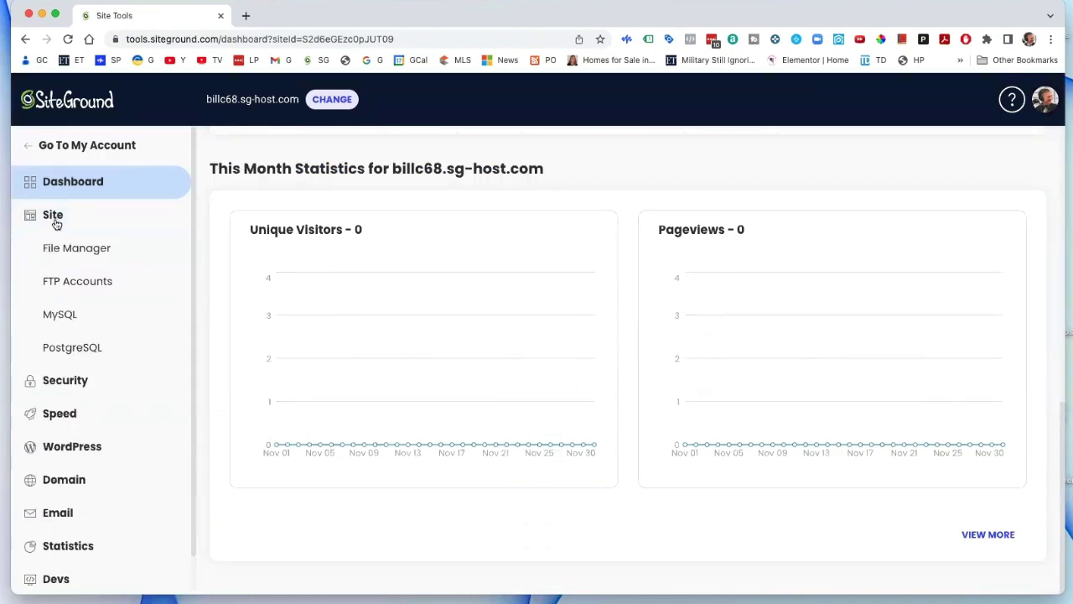
click(63, 451)
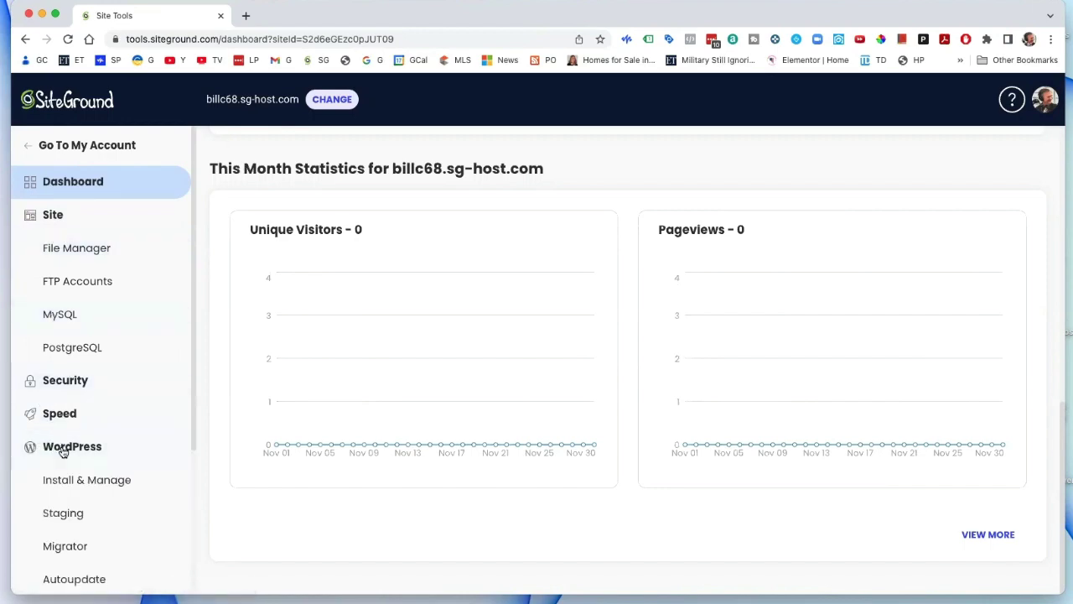
click(88, 482)
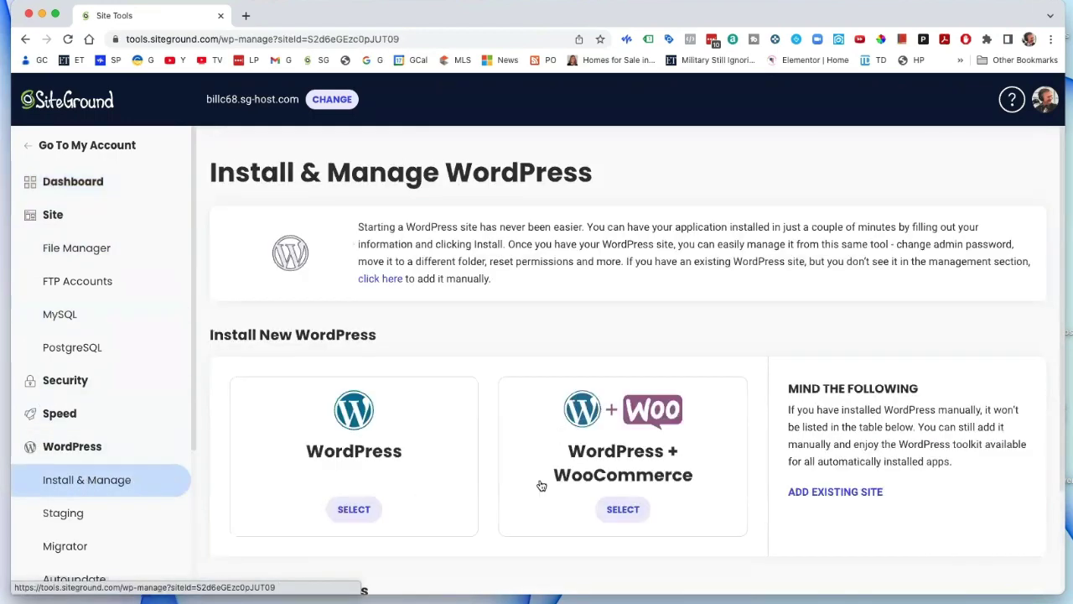
scroll(500, 489, down, 2)
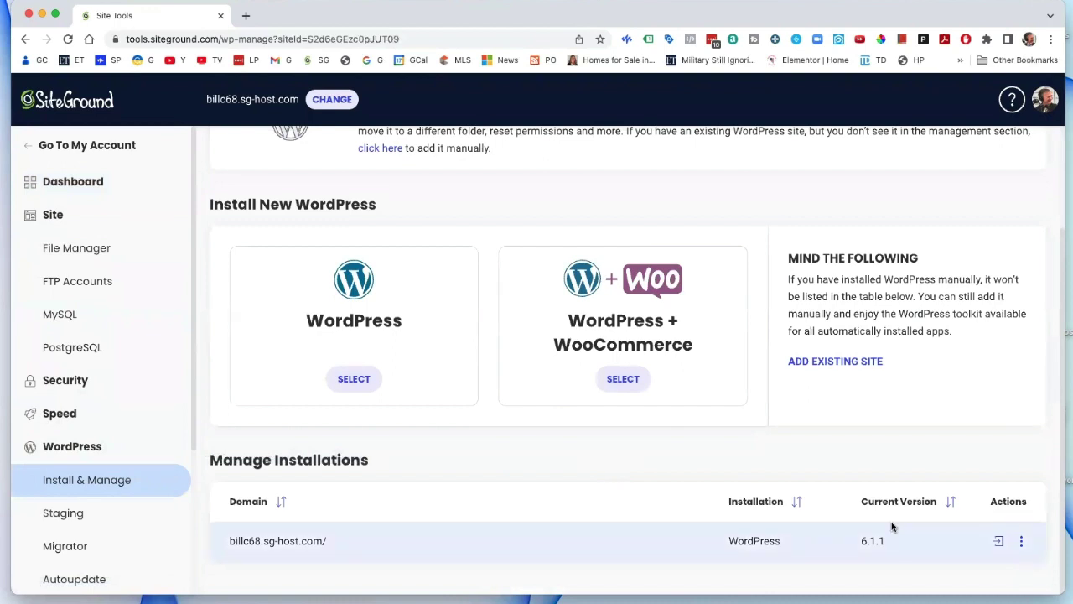
click(998, 541)
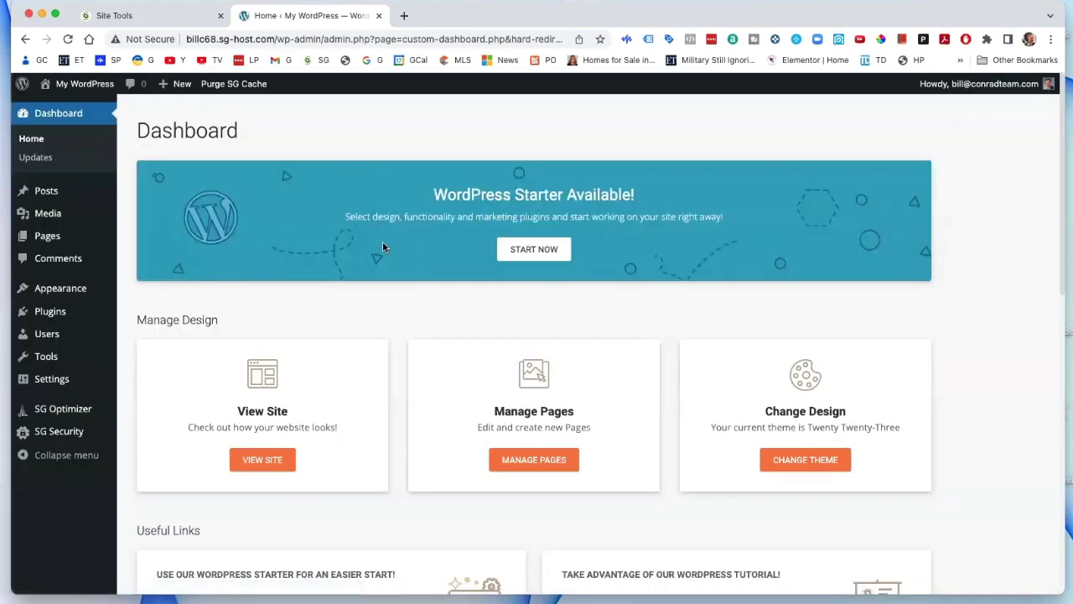
- Go to Plugins > Add New and switch to the Upload Plugin panel
click(46, 312)
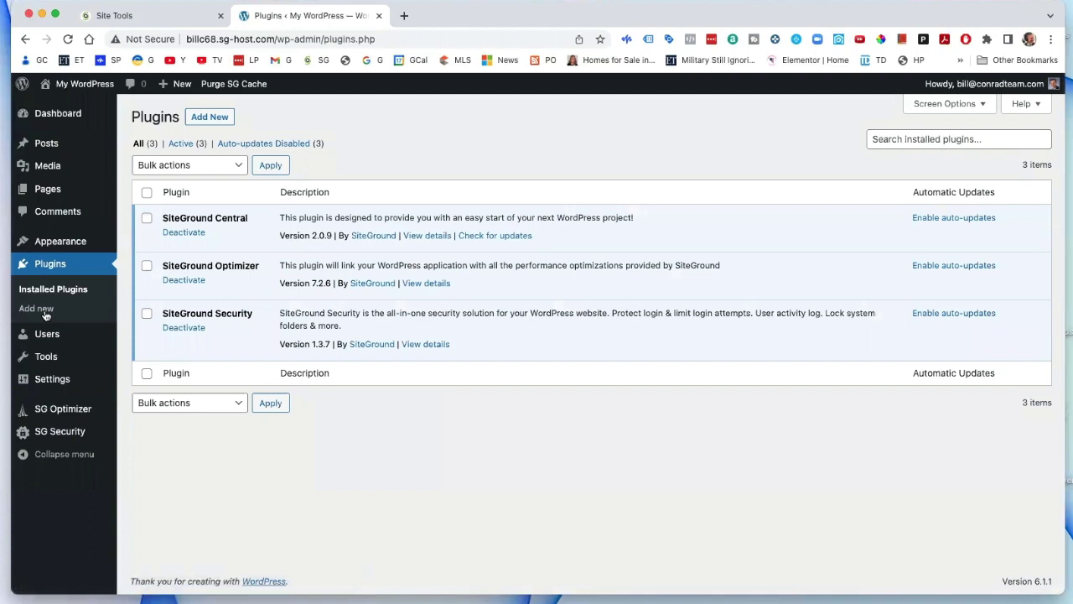
click(208, 117)
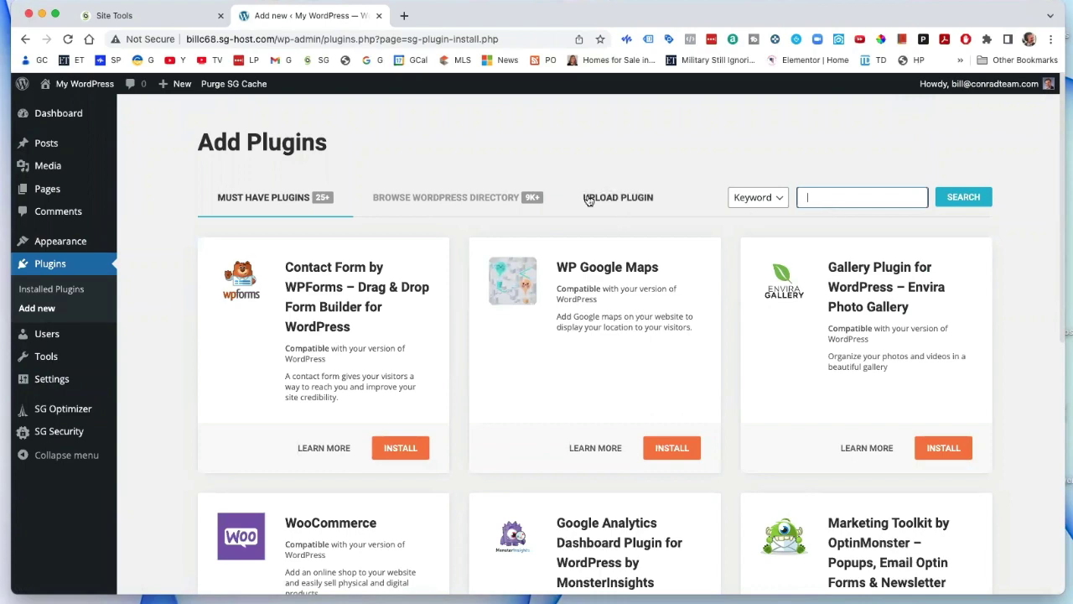
click(459, 205)
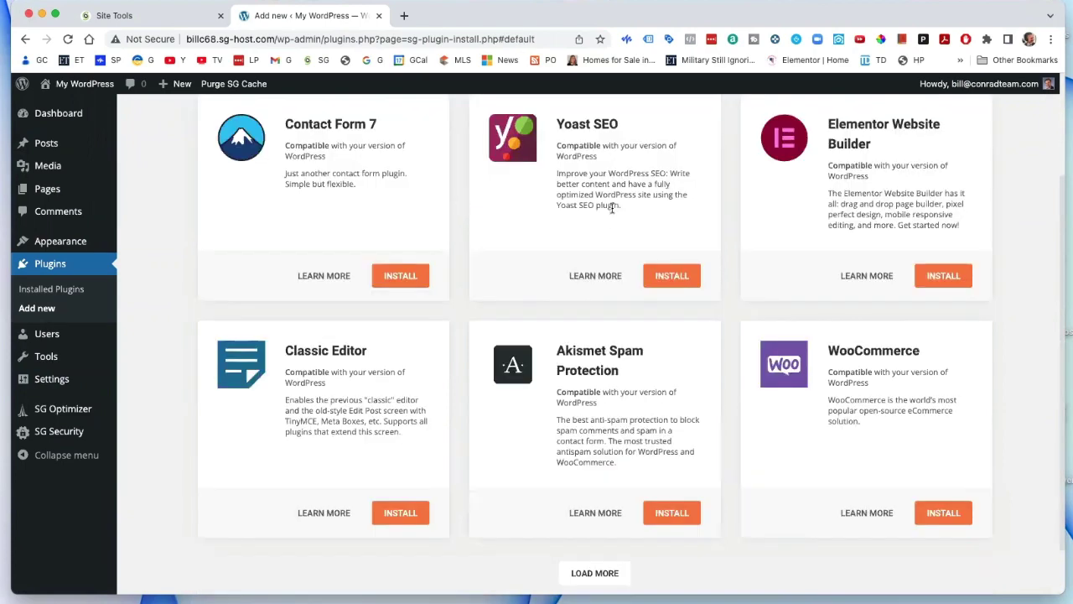
drag(616, 195, 600, 251)
scroll(600, 250, up, 3)
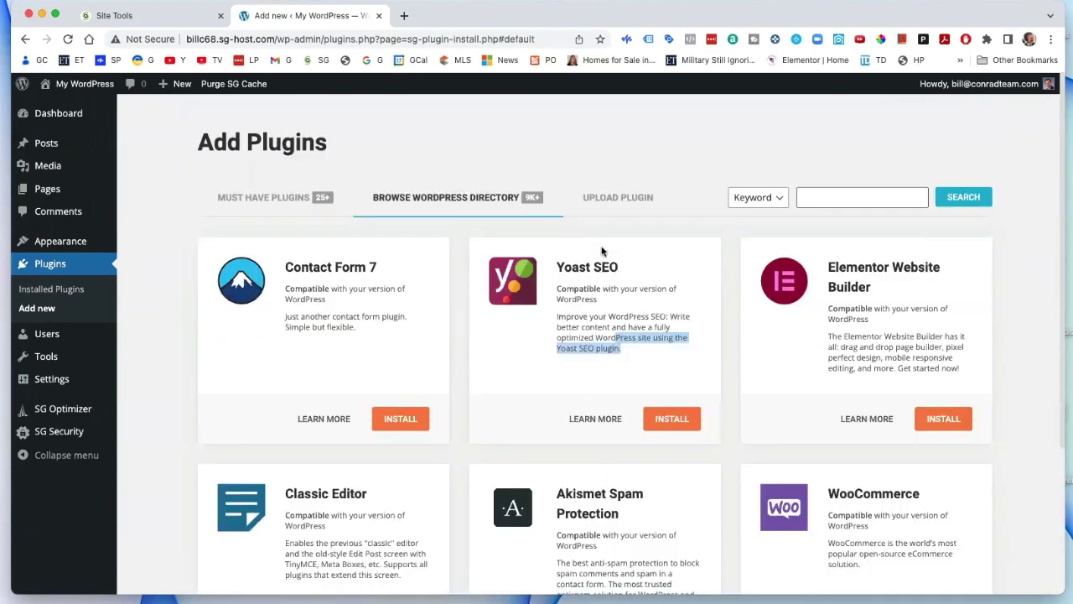
click(605, 202)
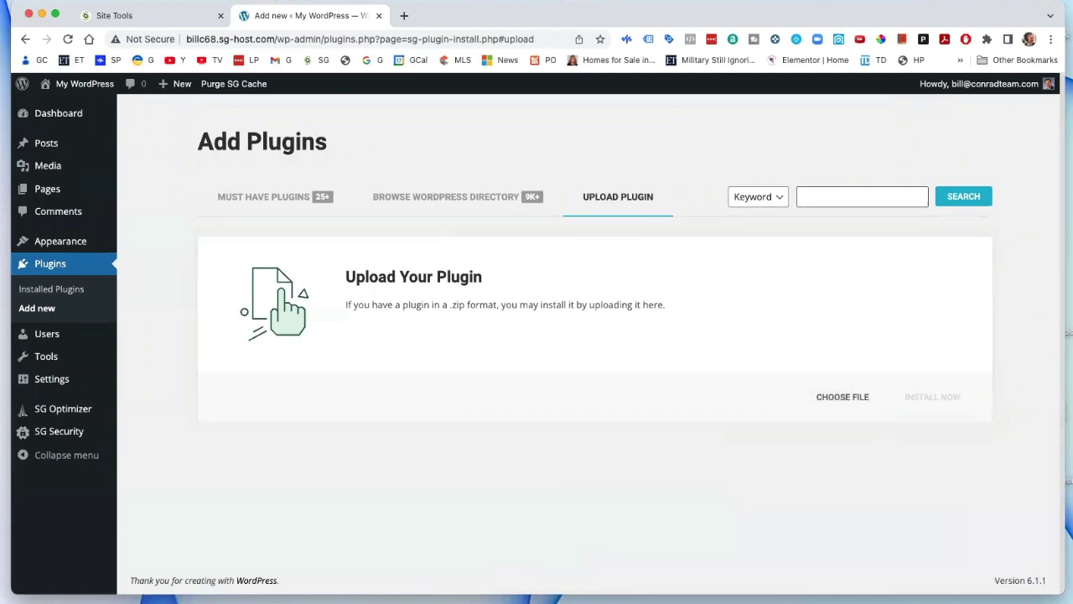
- Upload updraft plus.zip and install the UpdraftPlus plugin
drag(319, 382, 465, 336)
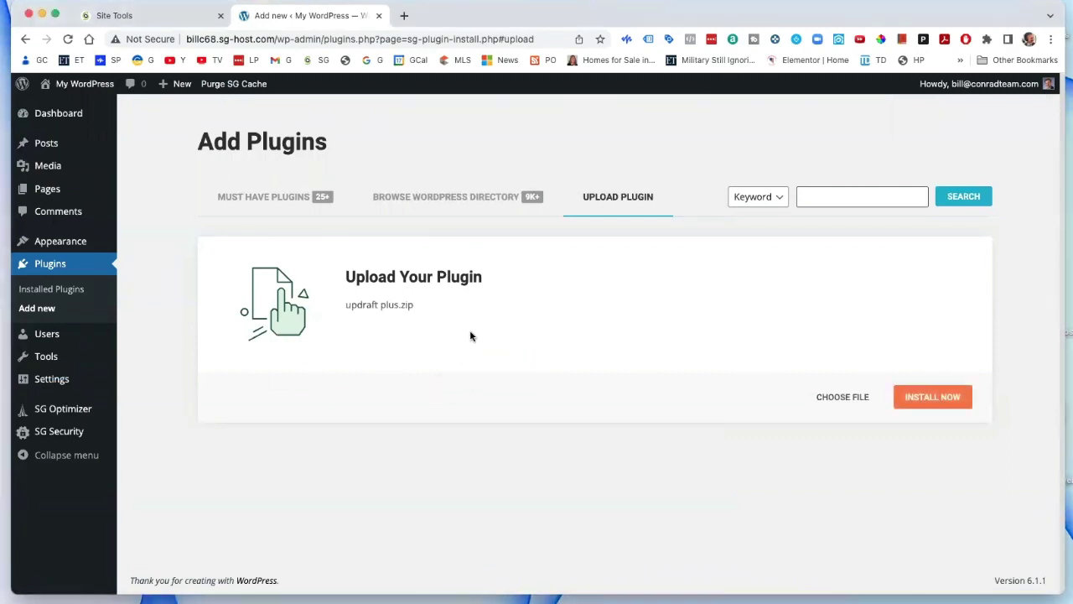
click(929, 397)
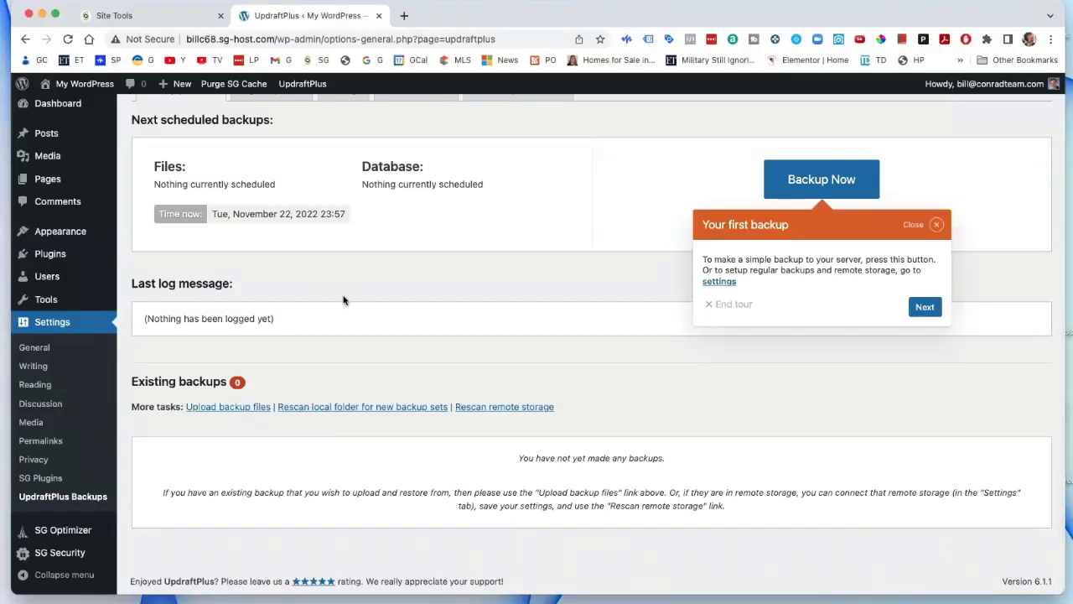
- Create an UpdraftPlus migration key named 'transition' under Migrate / Clone > Receive a backup
scroll(277, 344, up, 3)
scroll(263, 340, up, 3)
click(281, 210)
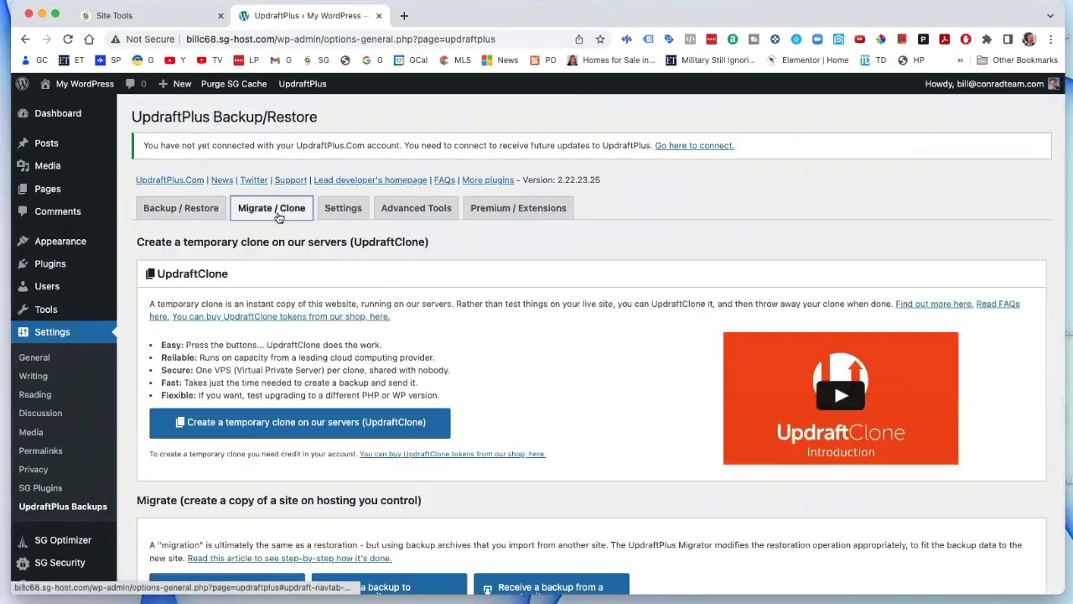
scroll(466, 449, down, 2)
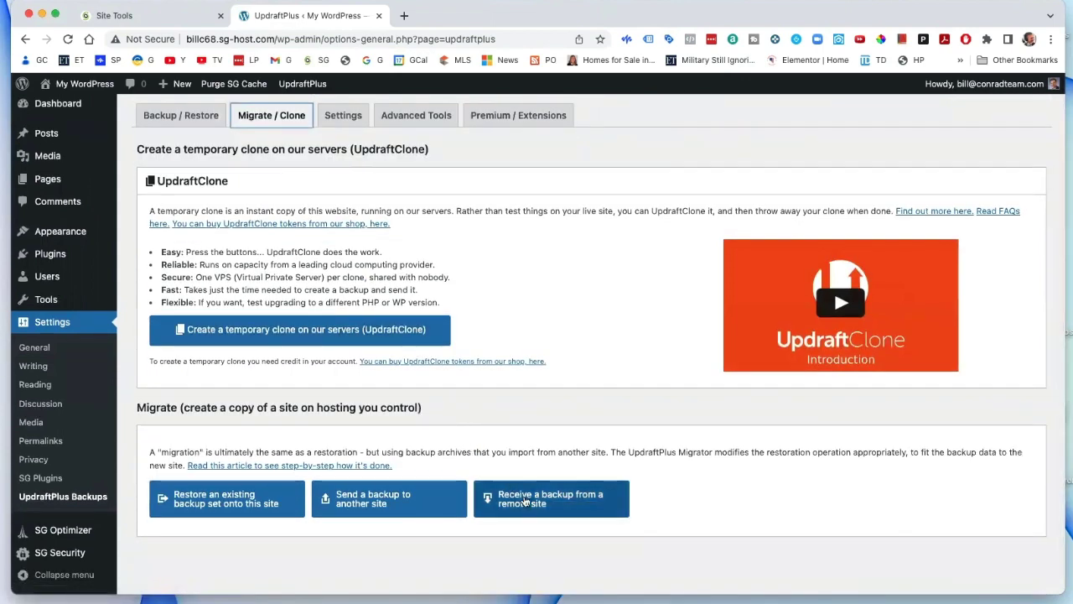
click(523, 502)
click(211, 520)
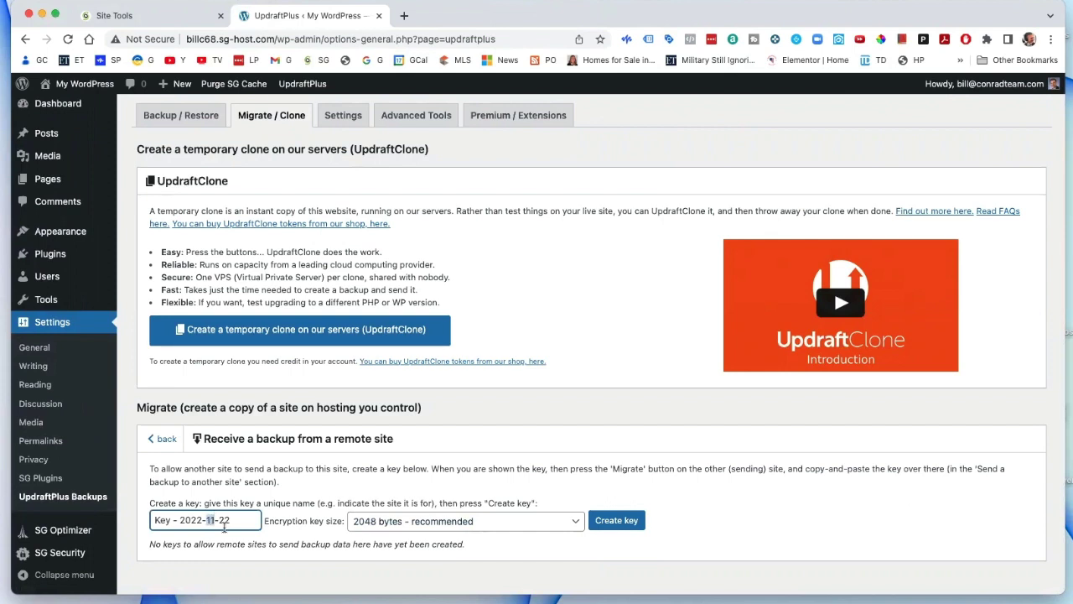
drag(244, 520, 131, 520)
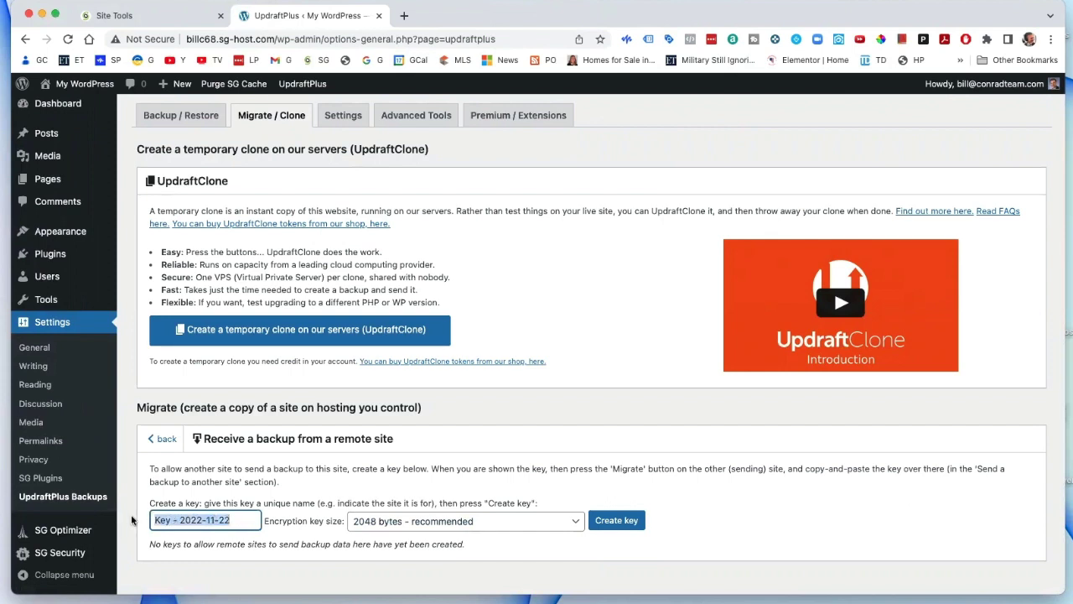
text(tr)
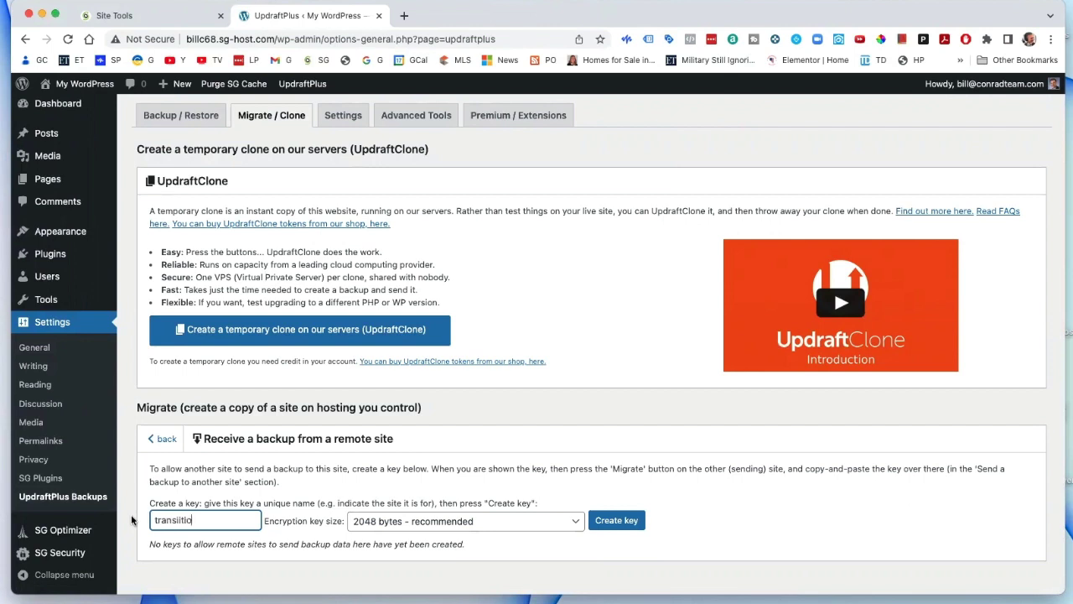
text(ansition)
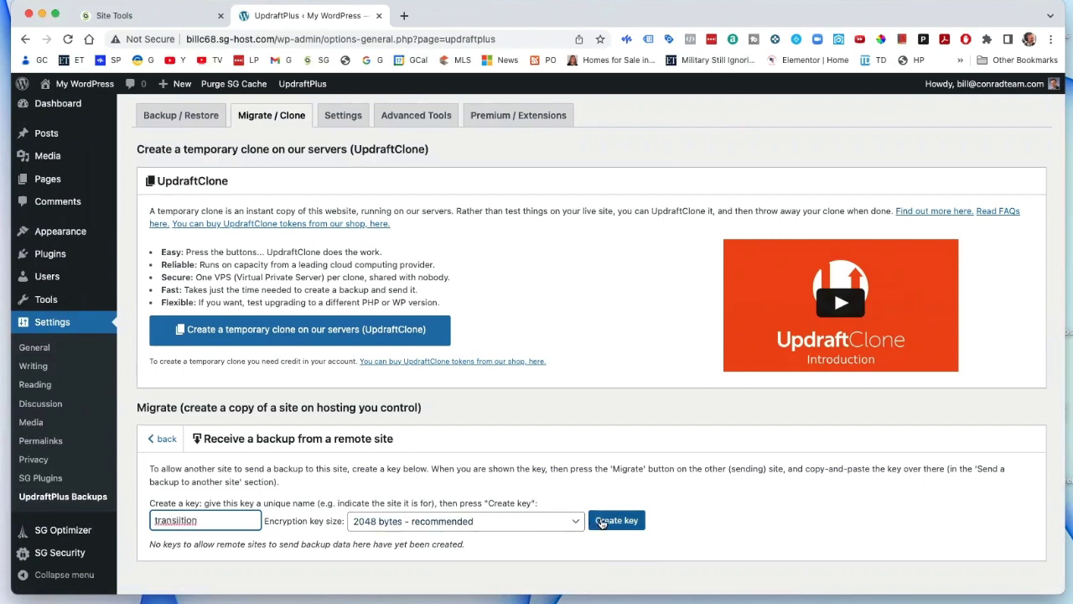
click(603, 521)
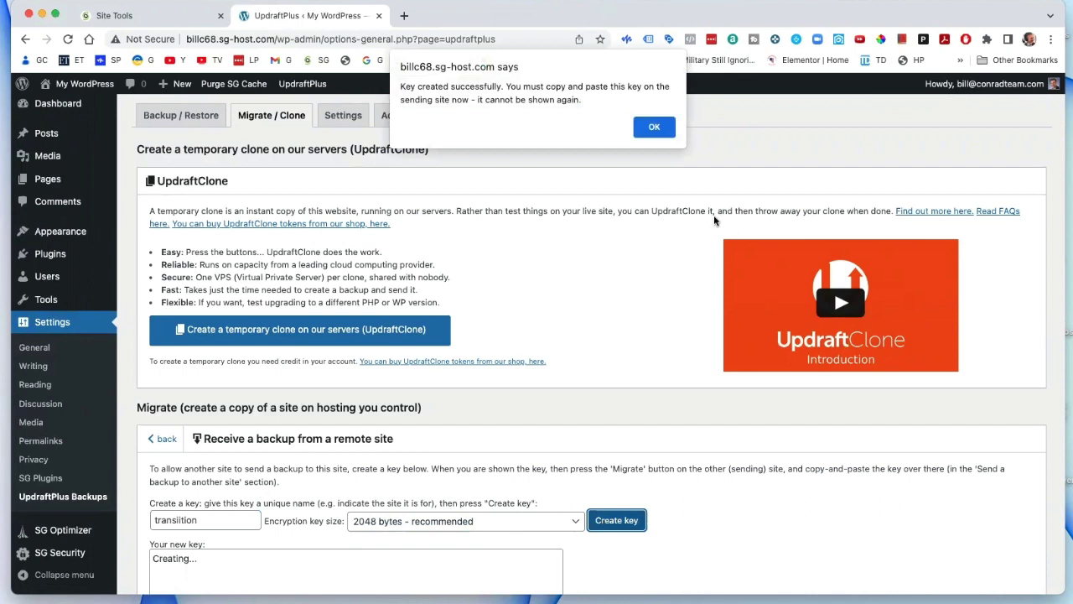
- Copy the new migration key and duplicate the UpdraftPlus browser tab
click(654, 126)
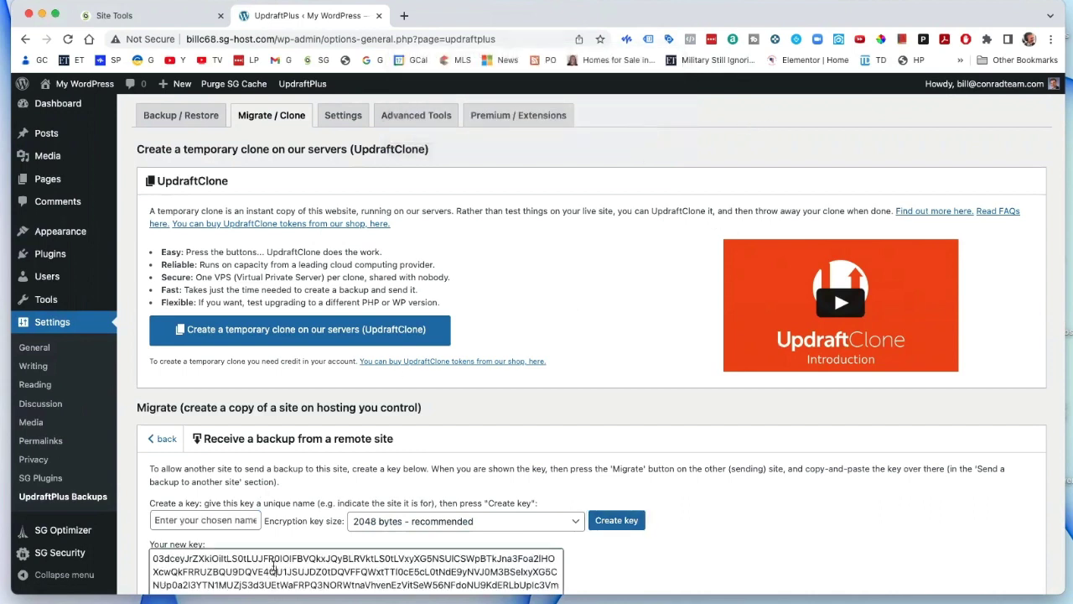
click(273, 567)
right_click(273, 568)
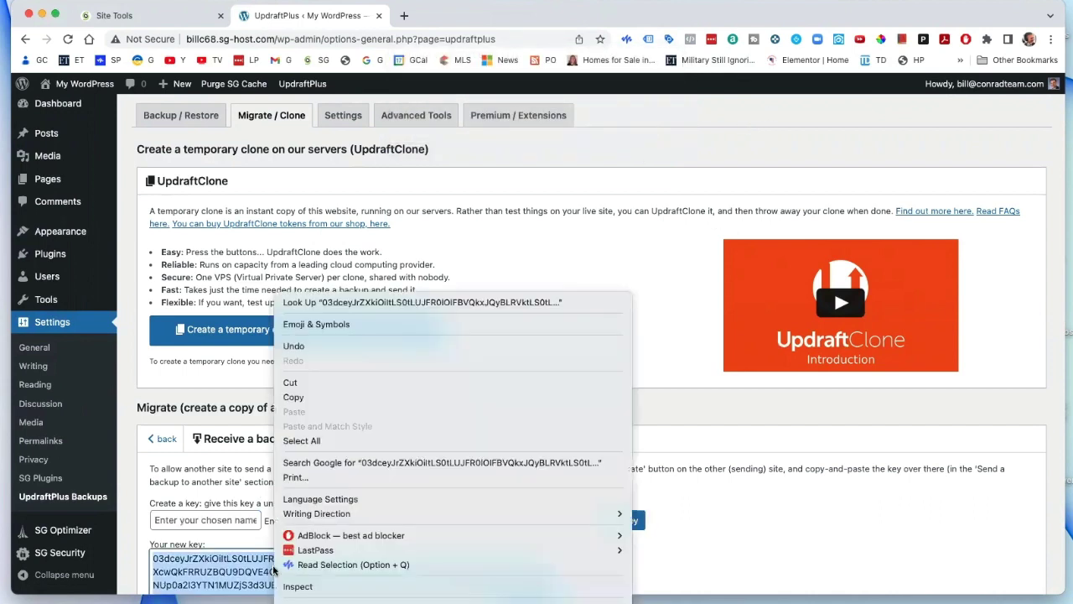
click(332, 398)
scroll(738, 570, down, 5)
scroll(570, 184, up, 5)
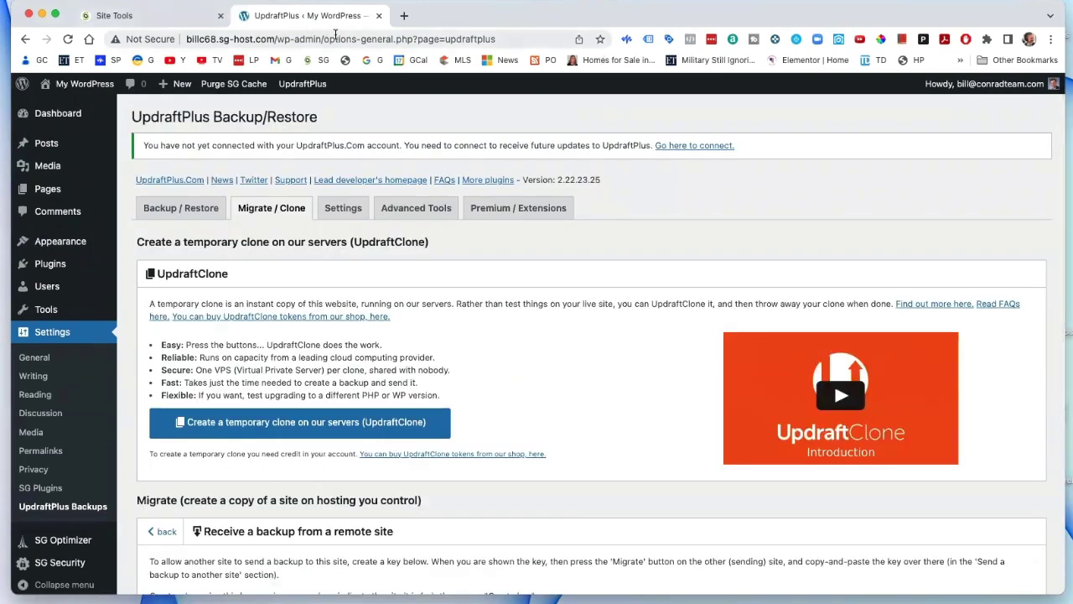
right_click(307, 19)
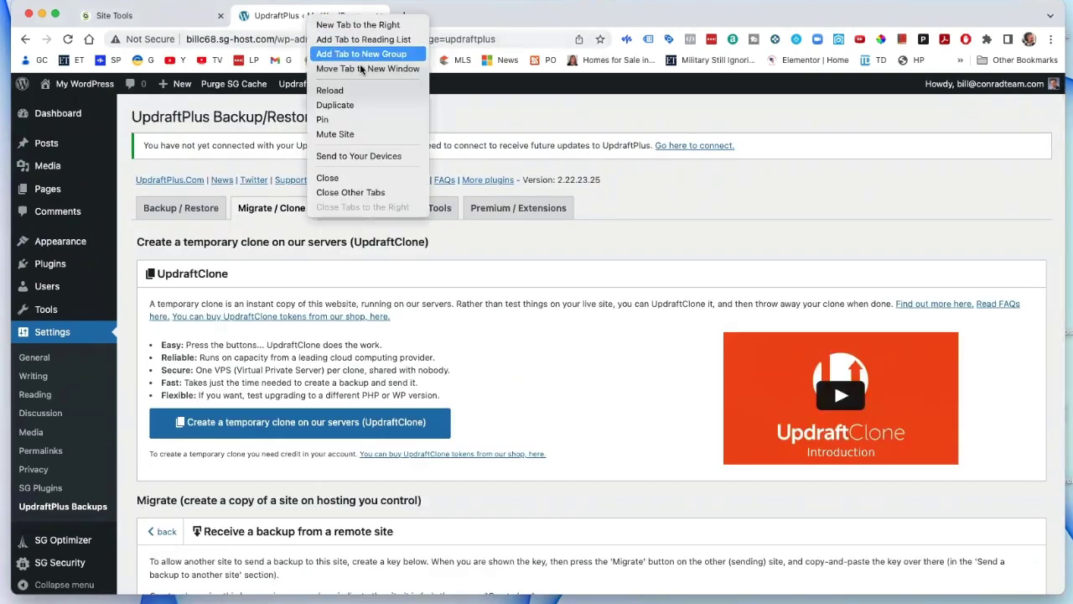
click(348, 108)
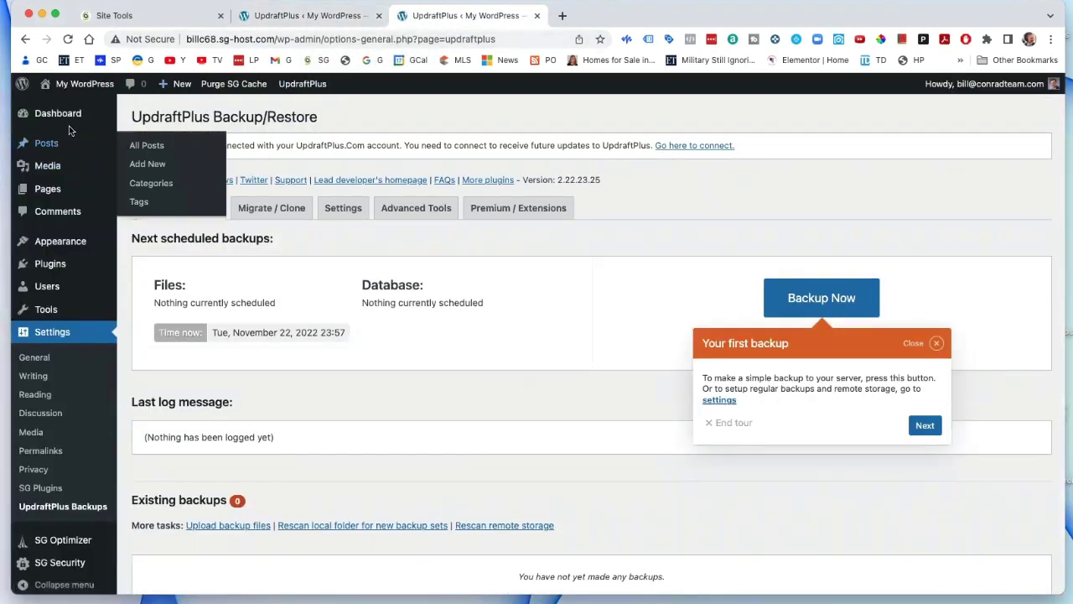
- Duplicate the Site Tools tab, close the extra UpdraftPlus tab, and go to My Account
click(124, 15)
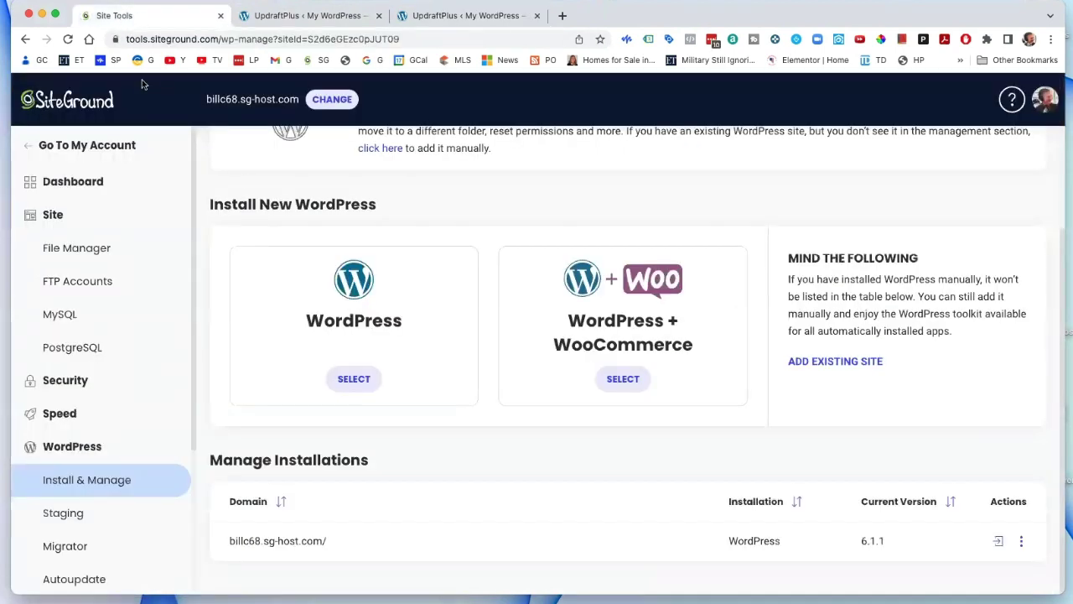
right_click(152, 17)
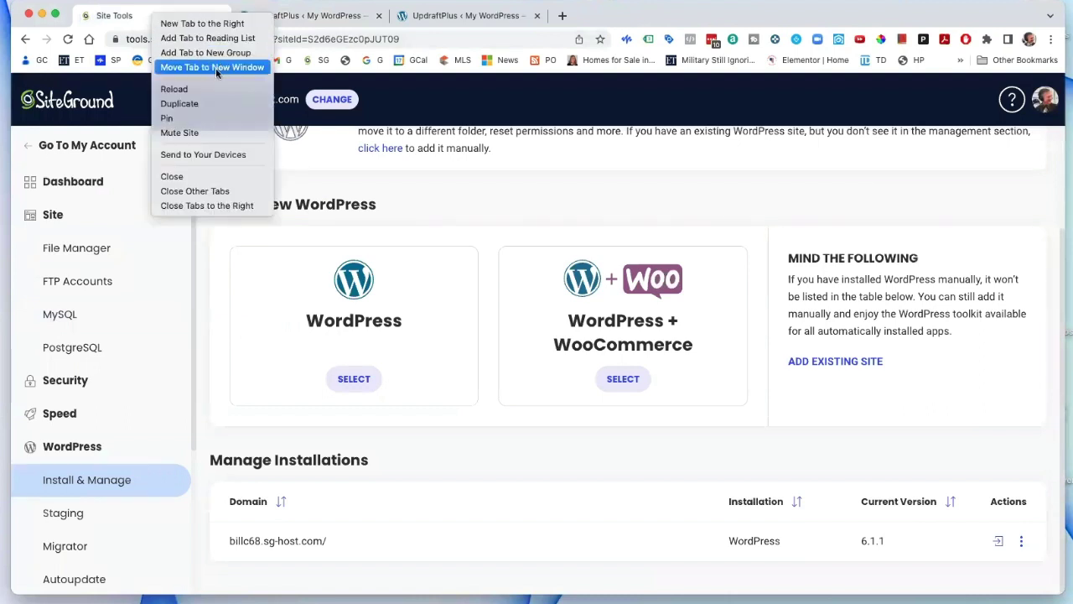
key(Escape)
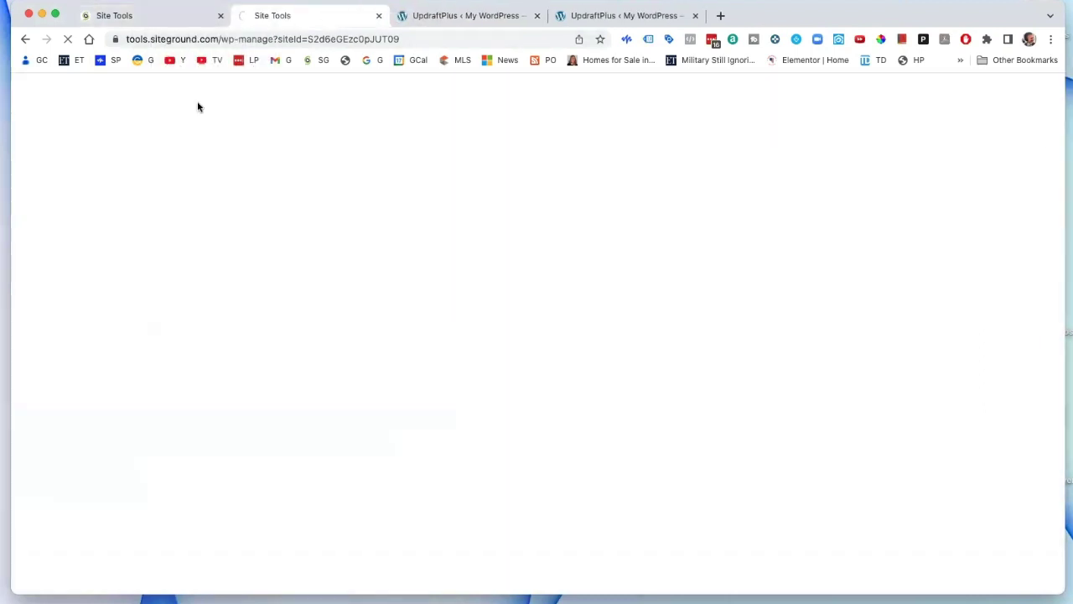
click(695, 16)
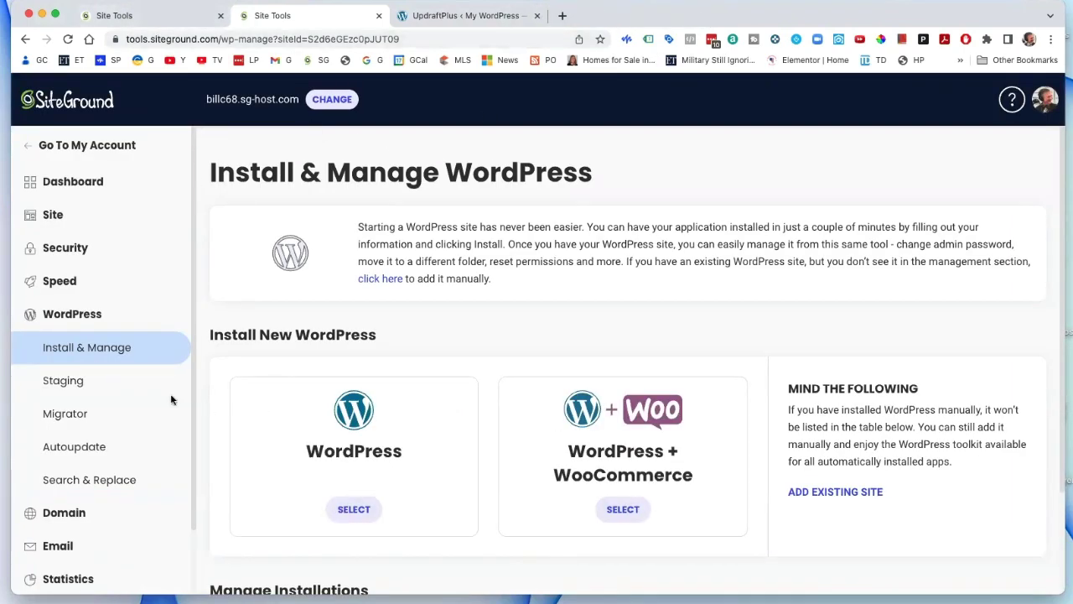
click(76, 142)
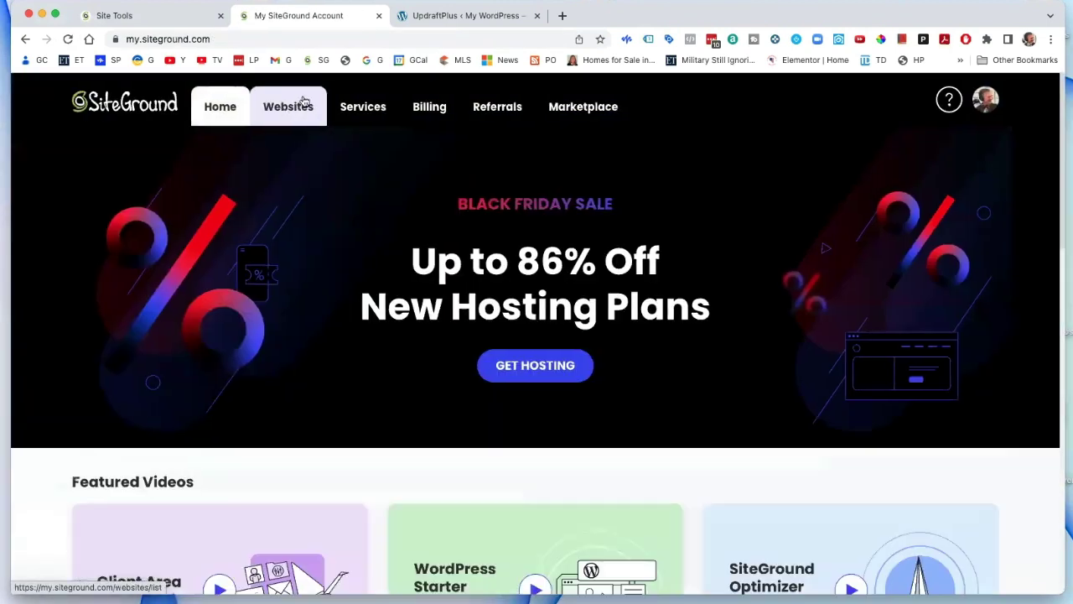
- Open Site Tools for transitionforlife.com from the Websites list
click(290, 110)
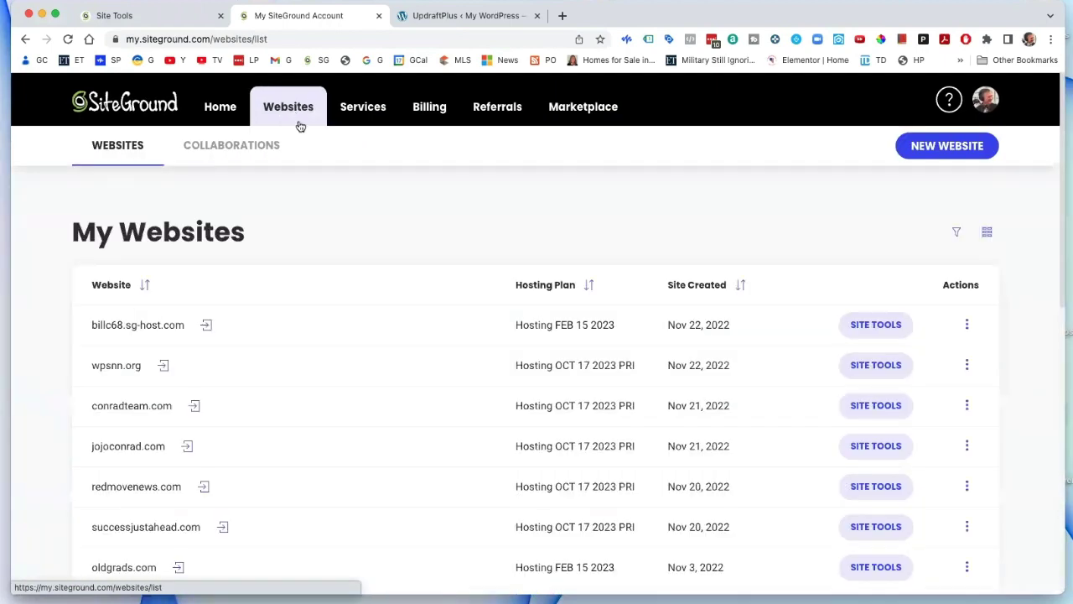
scroll(289, 327, down, 2)
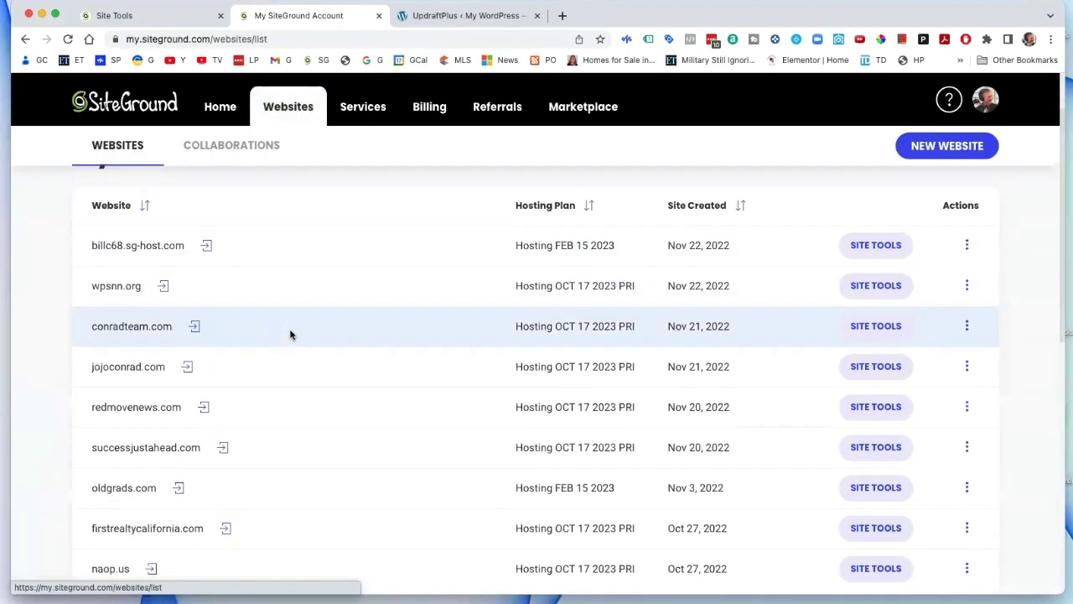
scroll(278, 512, down, 1)
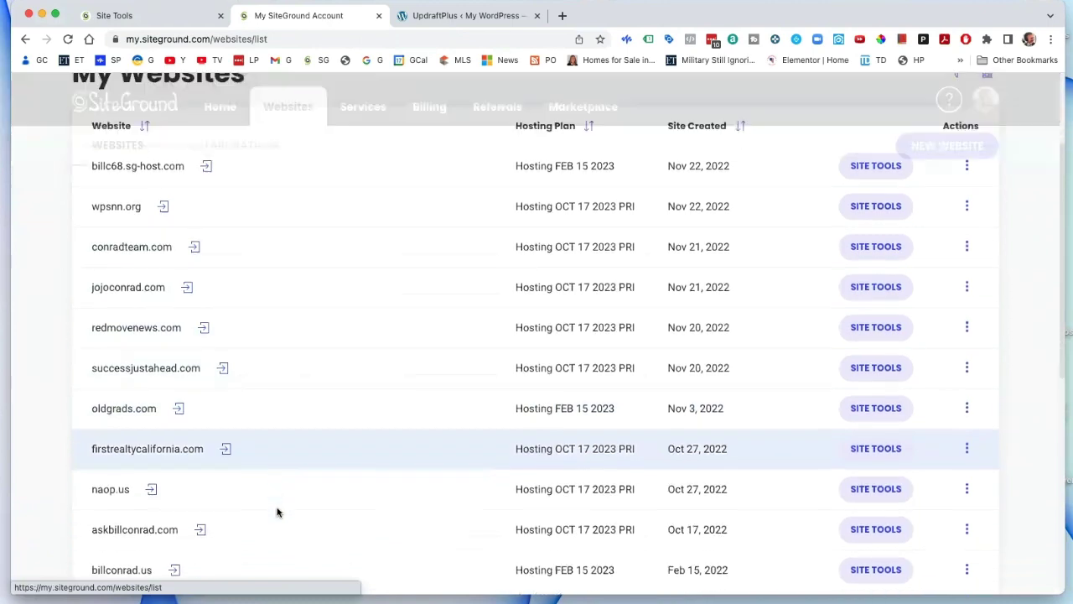
scroll(277, 512, down, 5)
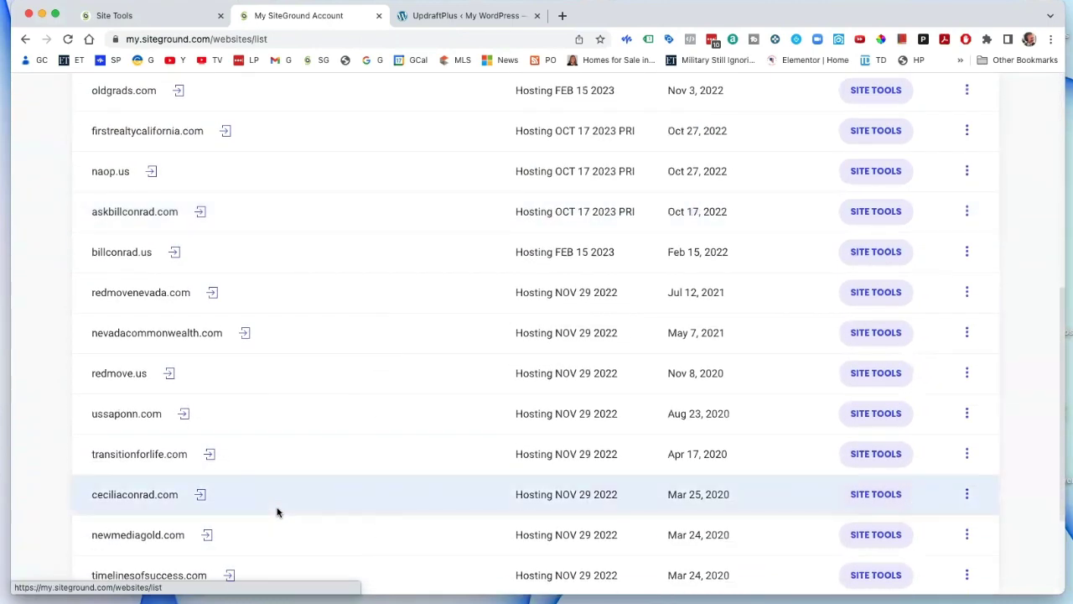
click(870, 462)
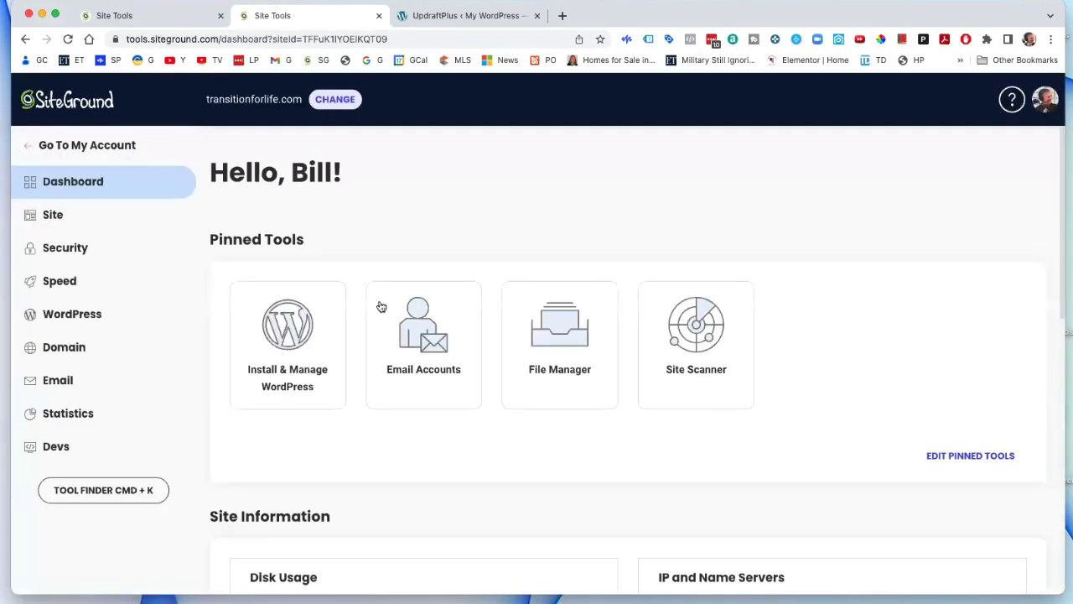
- Log in to transitionforlife.com's WordPress admin via WordPress > Install & Manage
click(83, 319)
scroll(529, 340, down, 7)
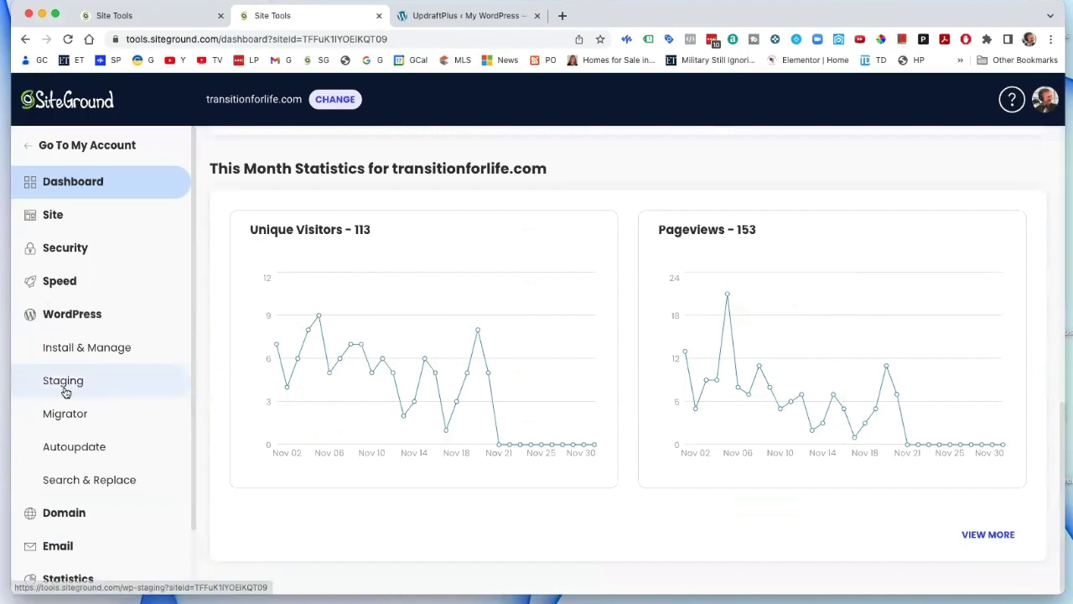
click(74, 349)
scroll(666, 434, down, 3)
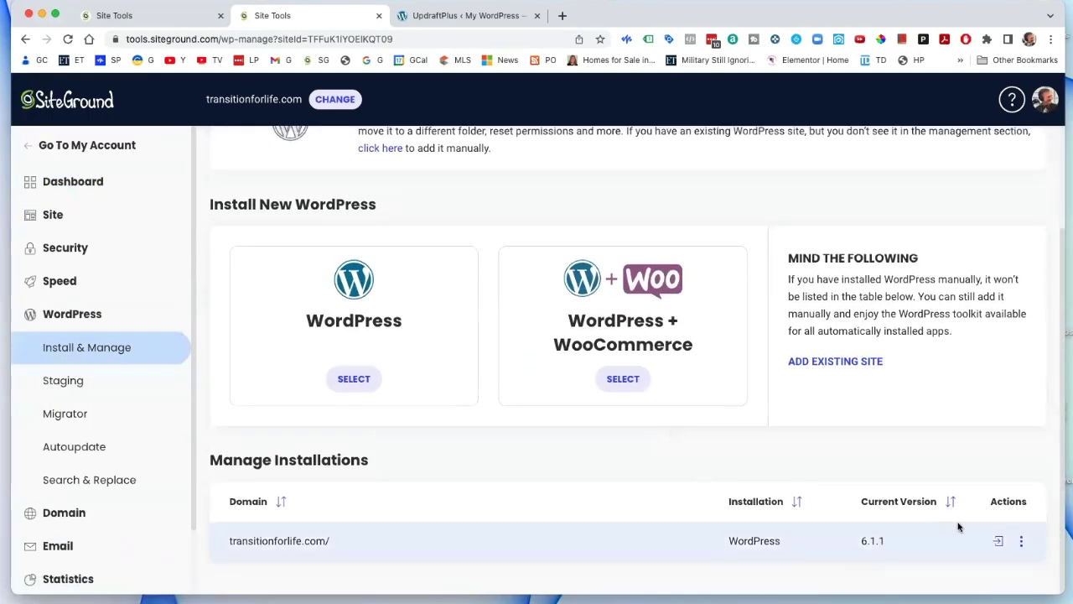
click(997, 541)
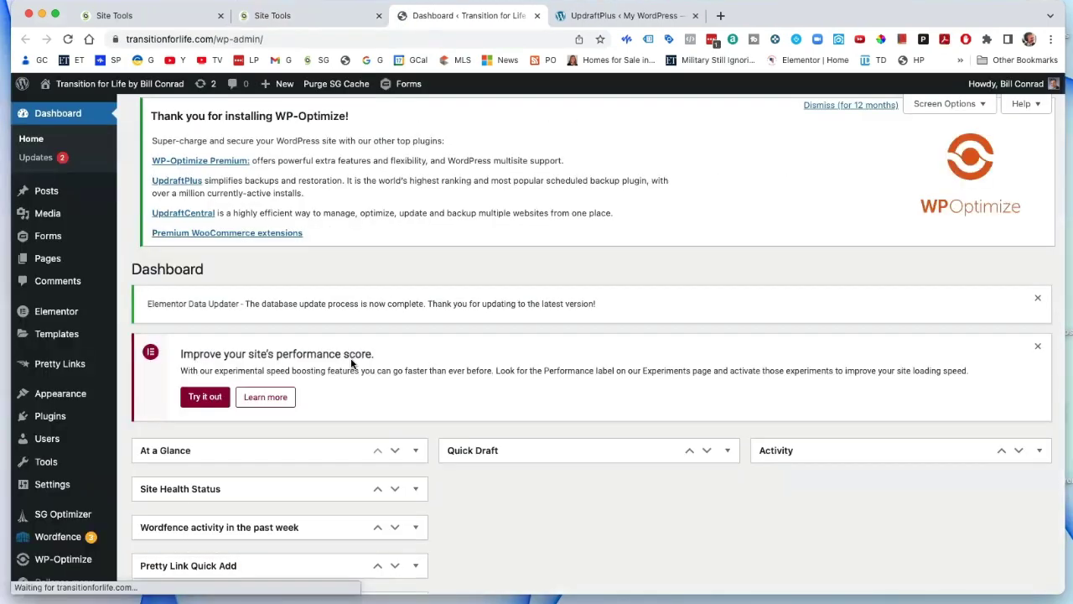
- On transitionforlife.com's admin, go to Plugins > Add New and show the Upload Plugin panel
click(50, 417)
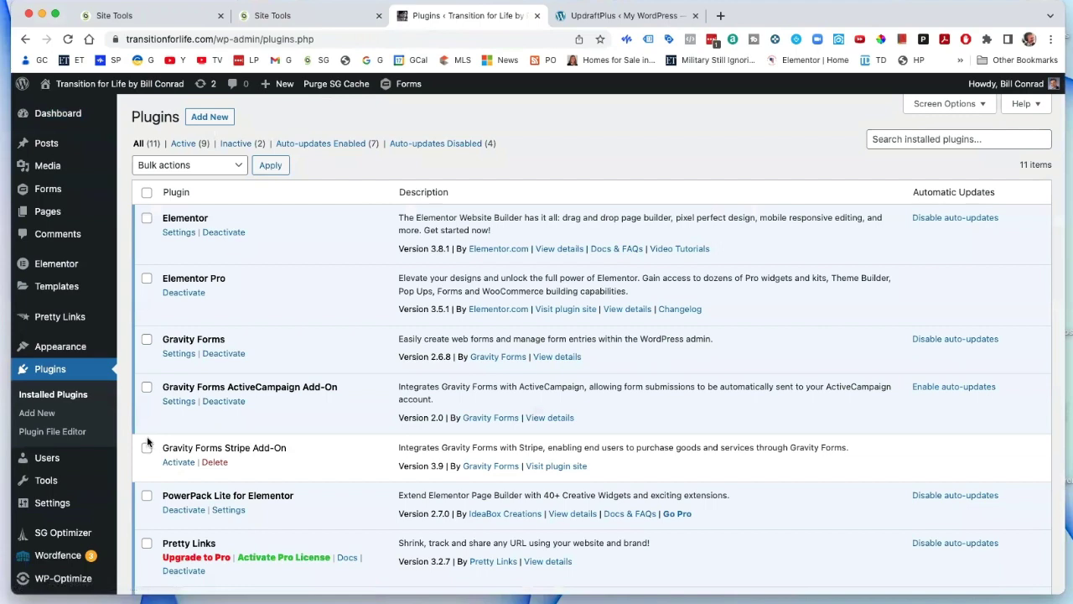
scroll(244, 411, down, 5)
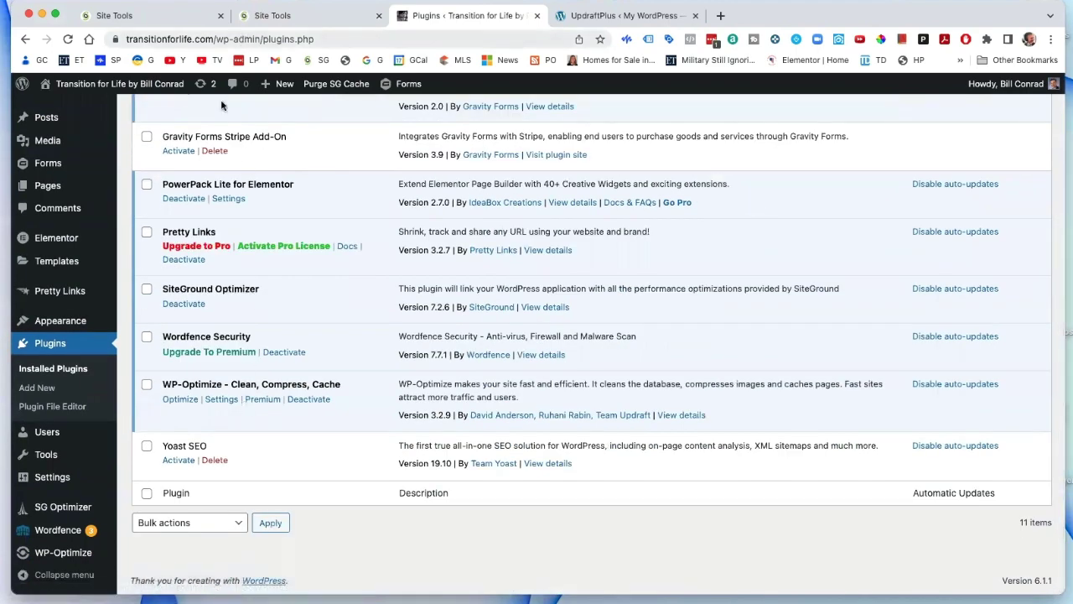
scroll(243, 181, up, 5)
click(222, 123)
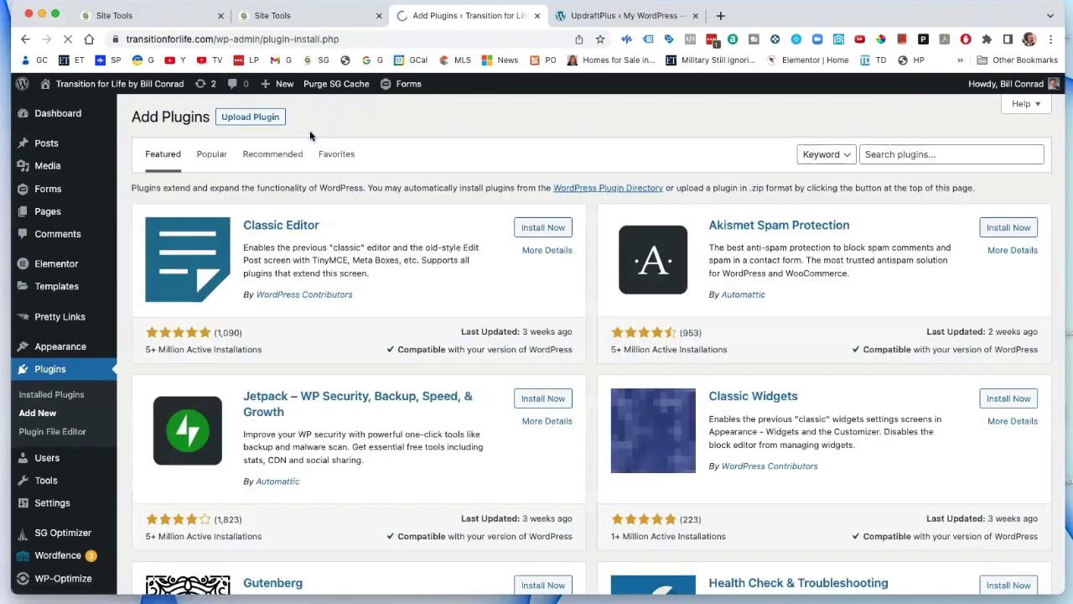
click(249, 120)
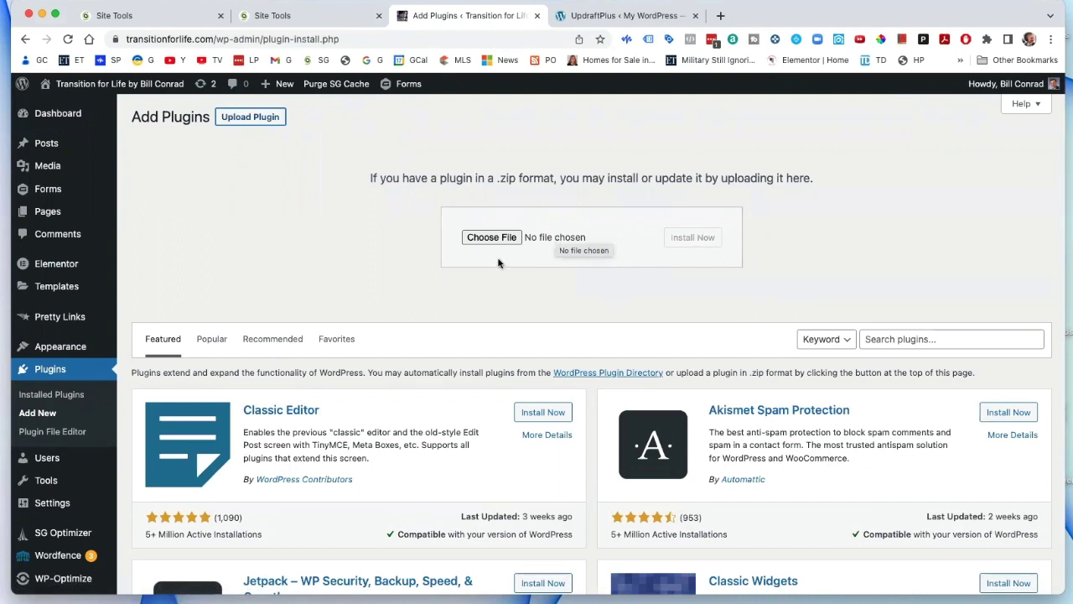
- Upload updraft plus.zip into the plugin upload box, dismissing a stray Save dialog, and install it
drag(84, 319, 689, 237)
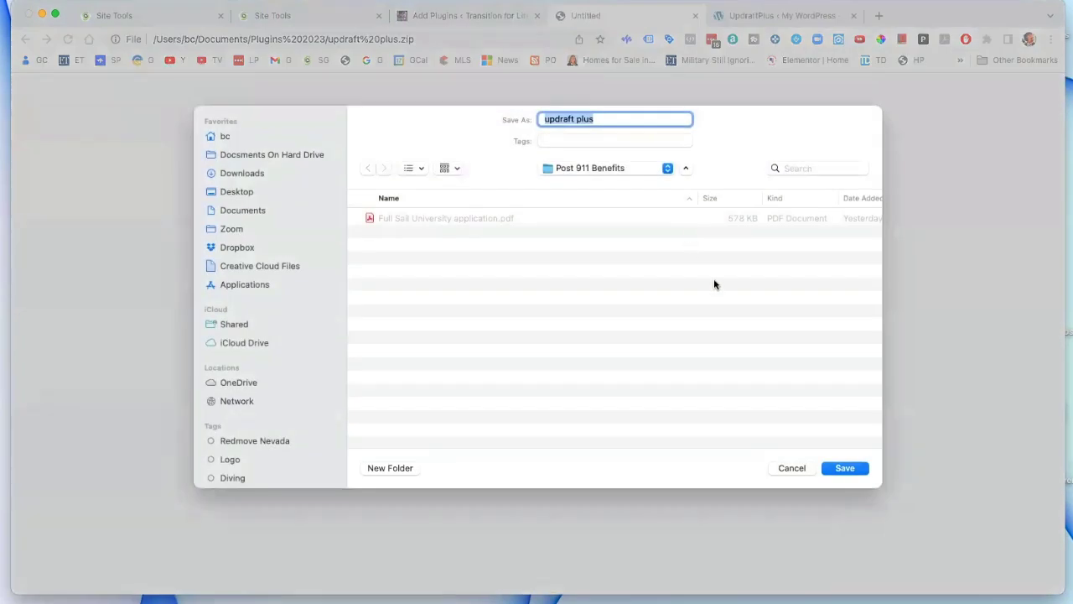
click(783, 469)
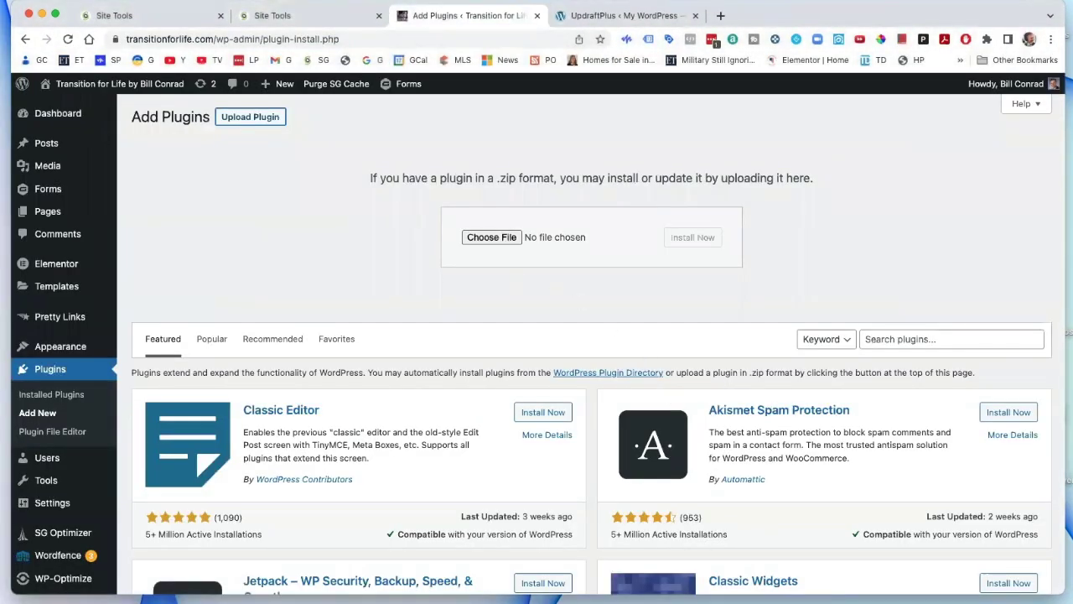
drag(638, 295, 492, 238)
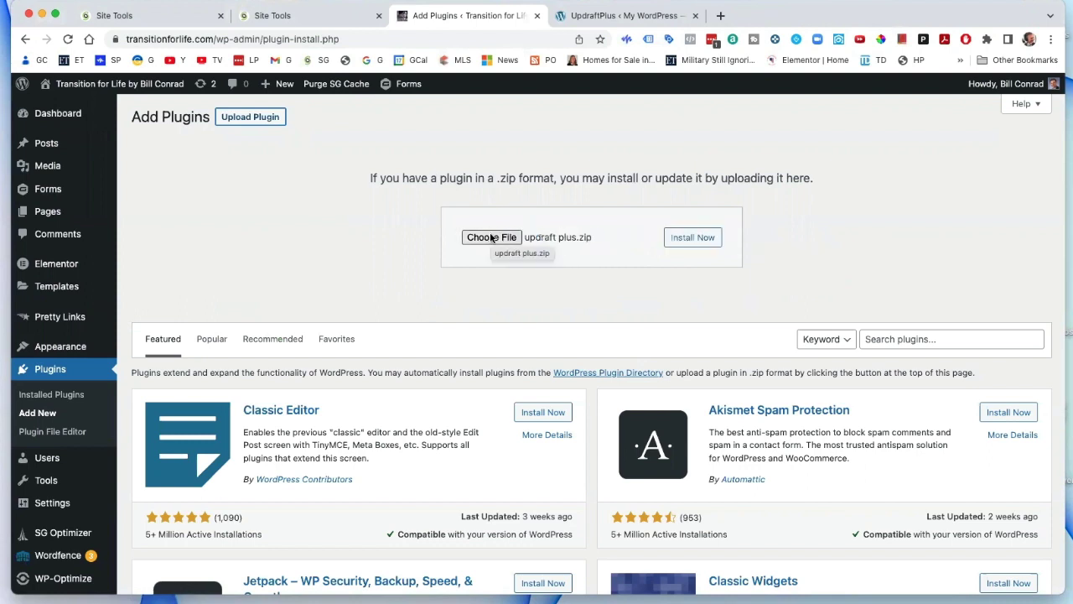
click(692, 239)
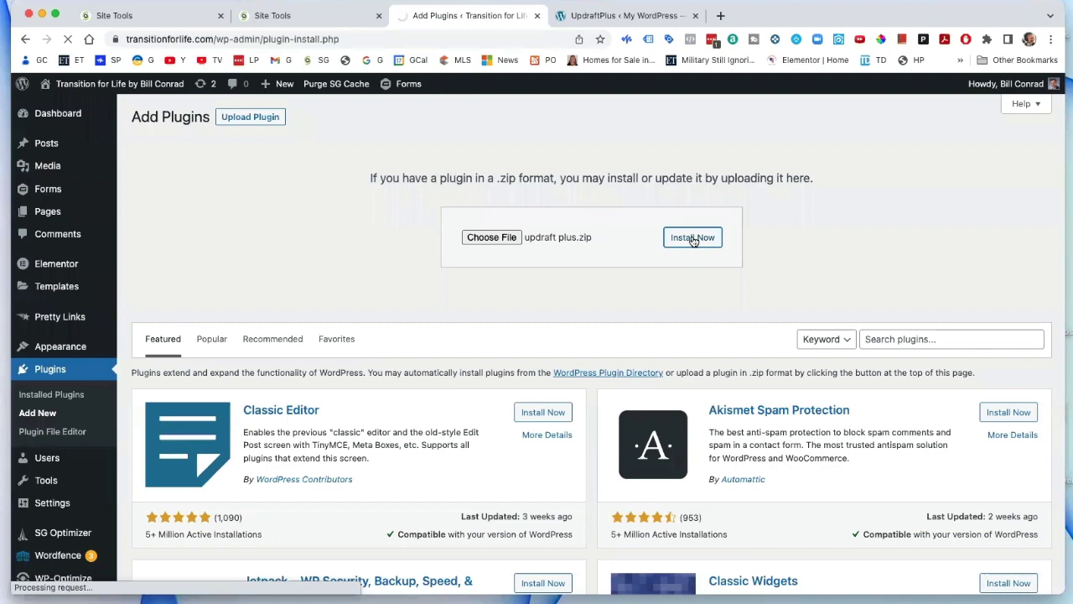
scroll(693, 240, down, 3)
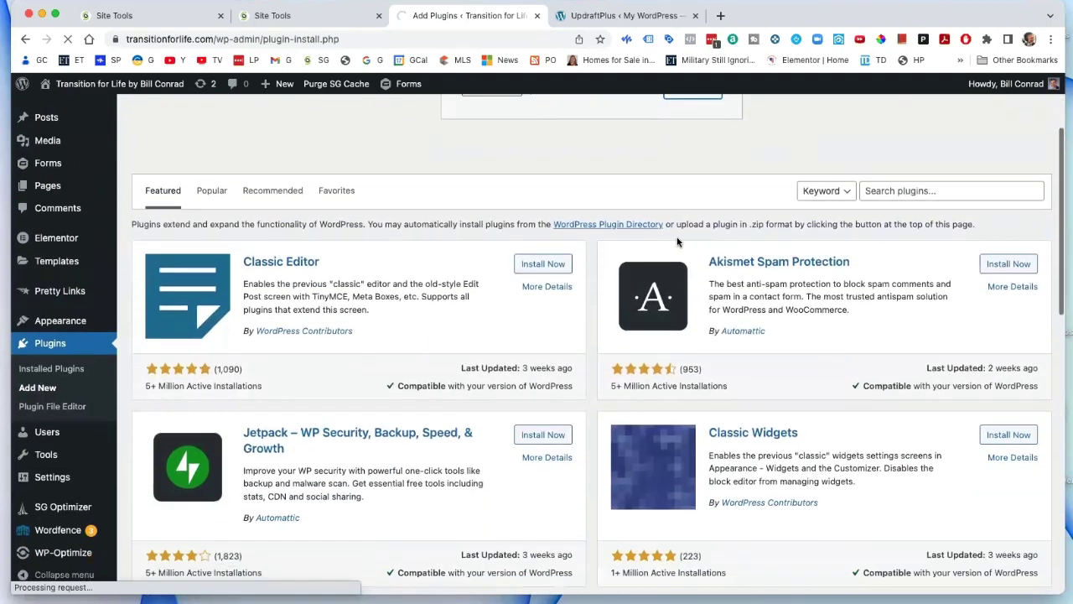
scroll(678, 239, up, 1)
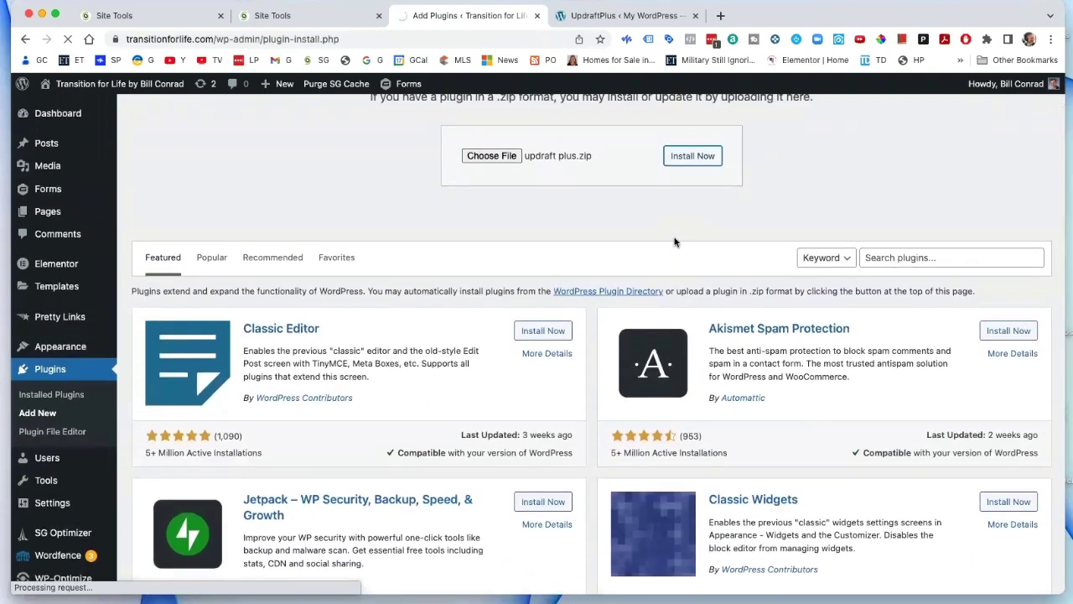
scroll(675, 243, up, 2)
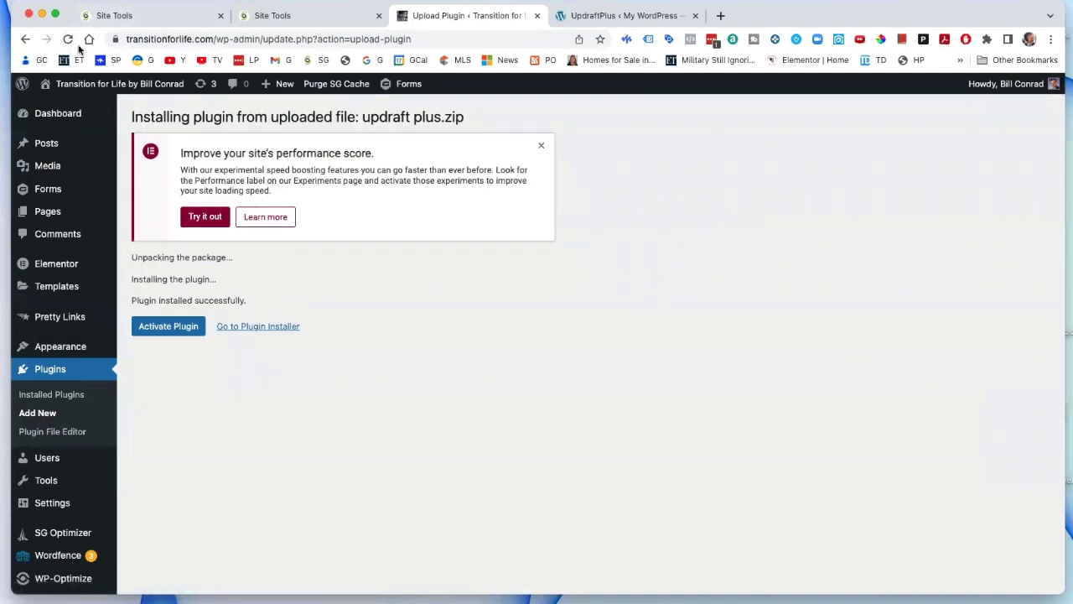
- Activate UpdraftPlus and open its Settings Migrate / Clone options
mouse_move(50, 189)
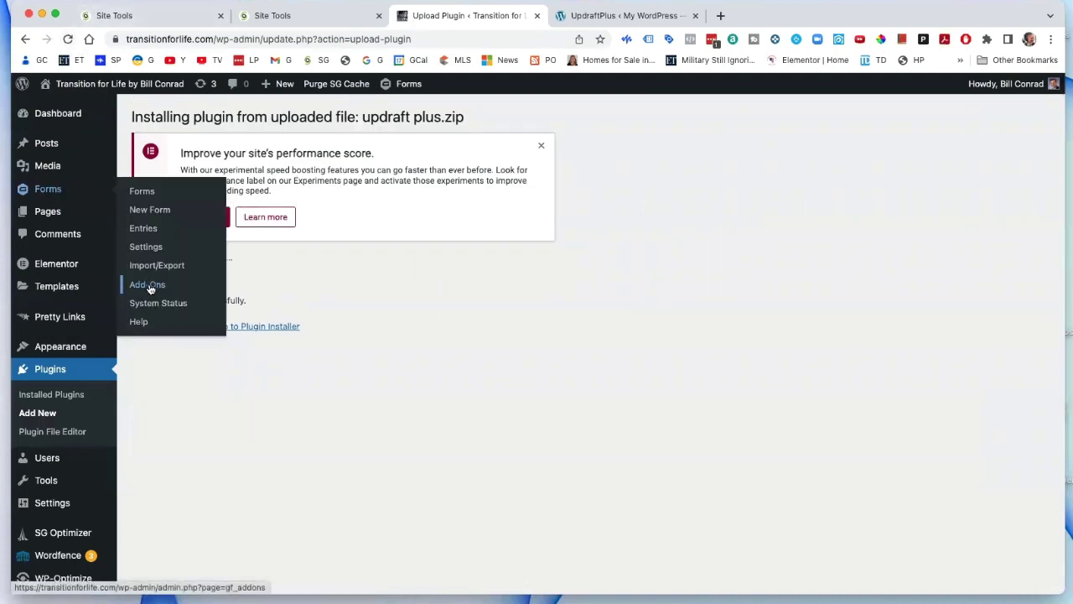
click(156, 332)
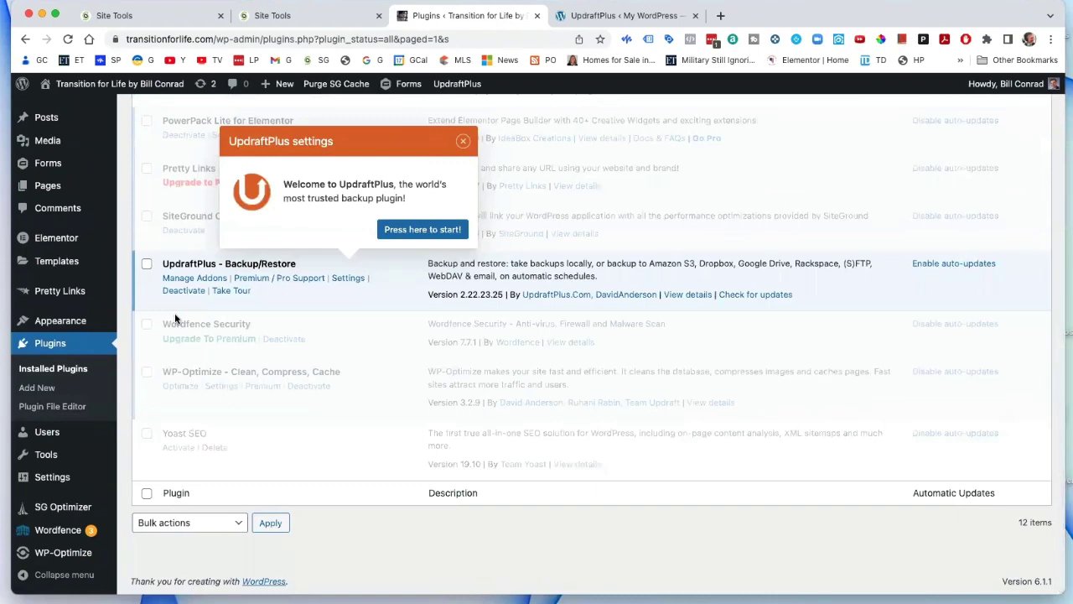
click(349, 278)
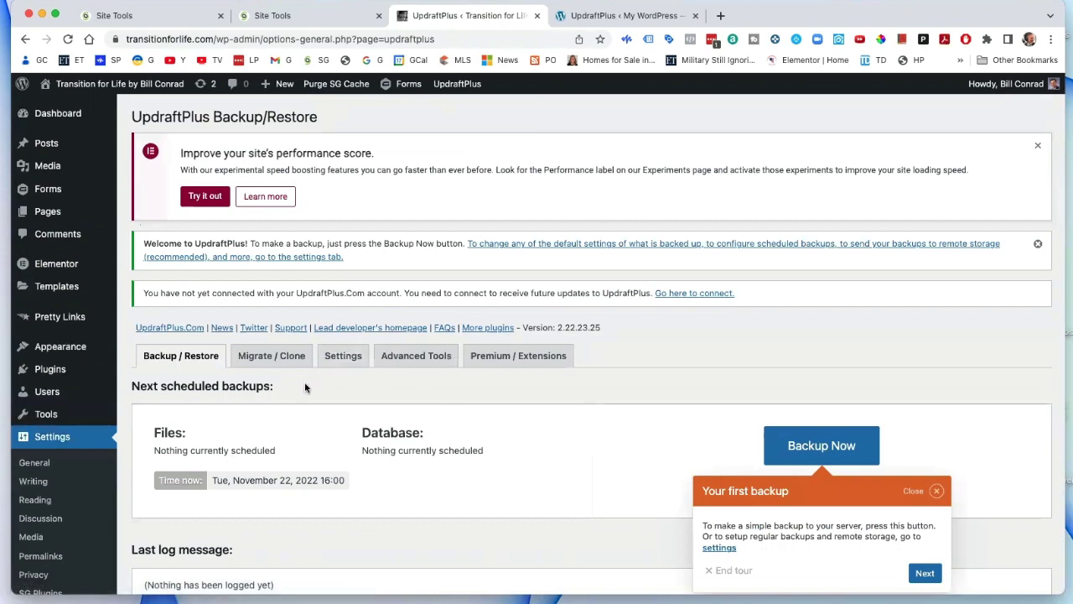
scroll(305, 384, down, 5)
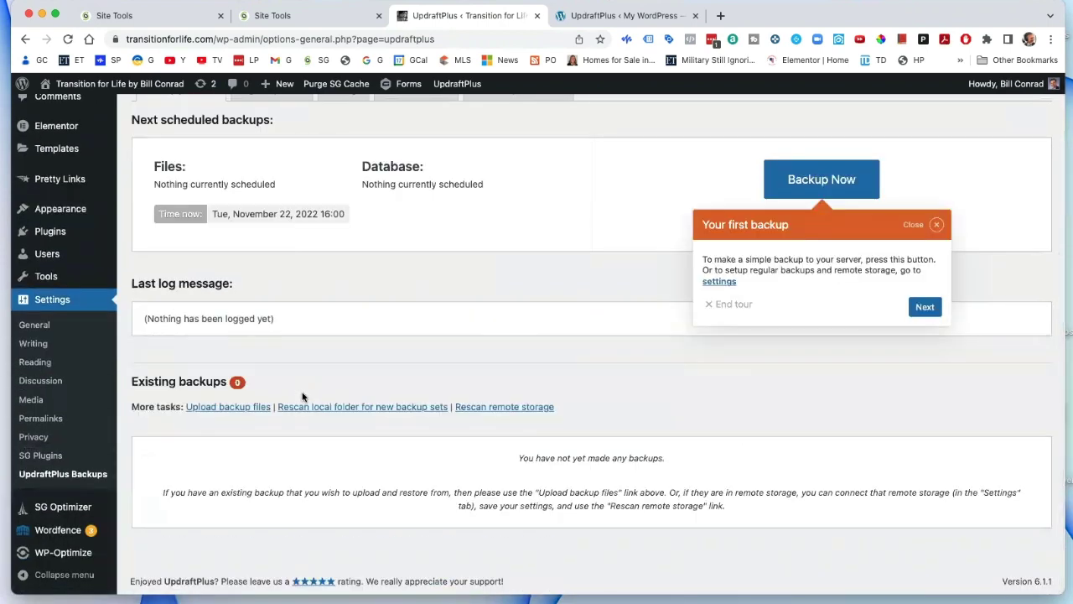
scroll(231, 243, up, 5)
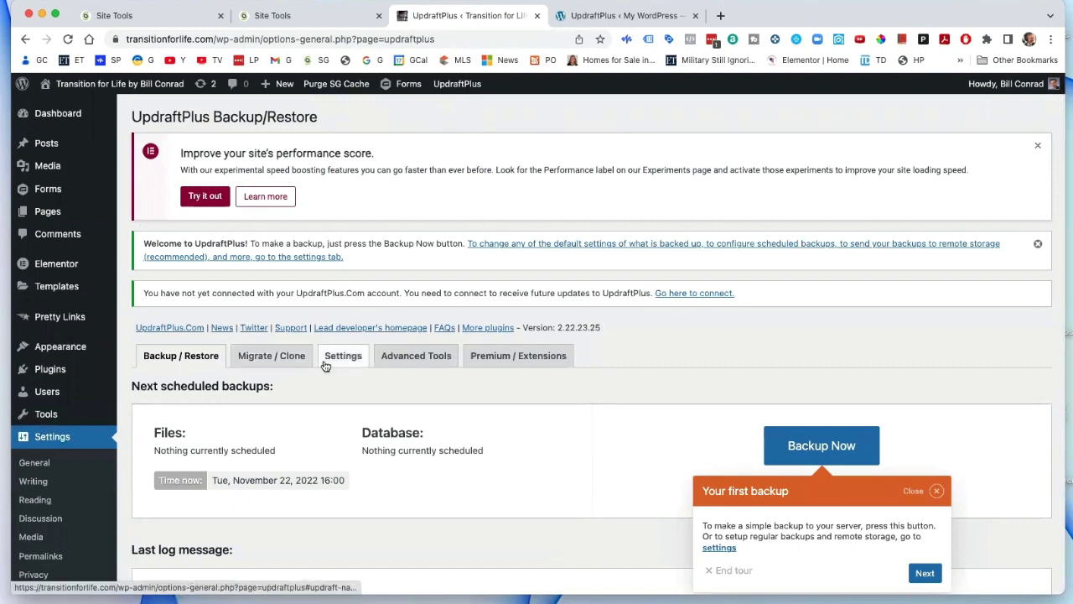
click(267, 358)
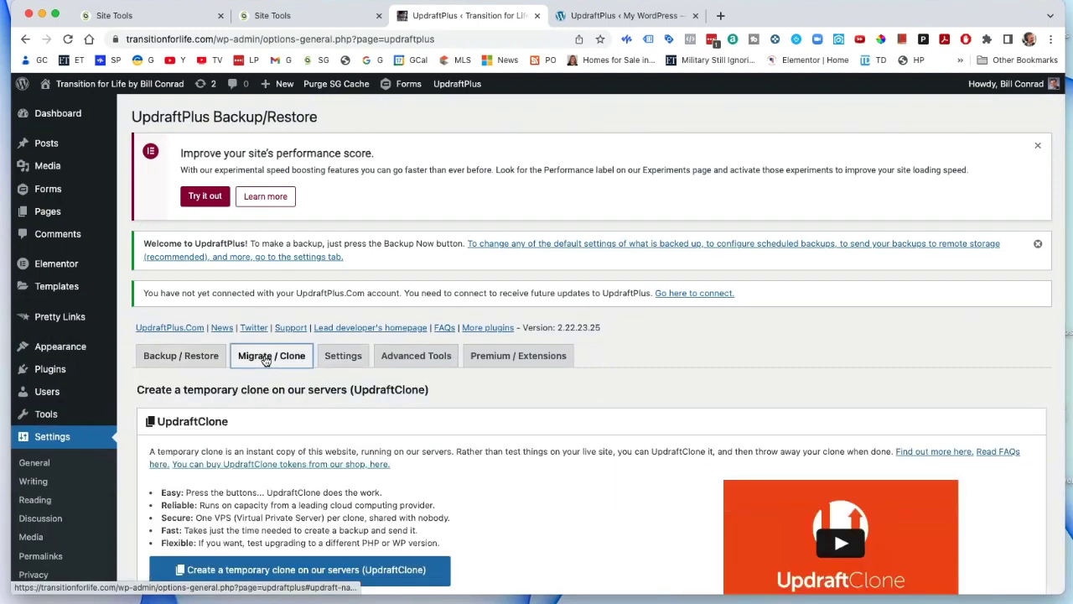
scroll(503, 448, down, 4)
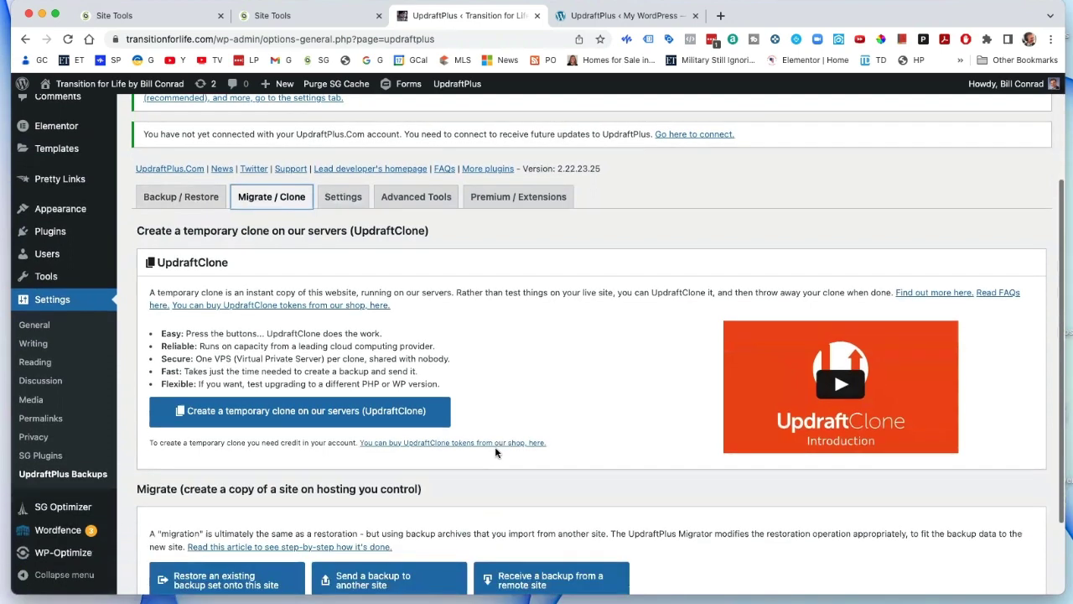
scroll(495, 453, down, 3)
- Add the temporary site as a backup destination using its pasted site key, then choose Send
click(382, 479)
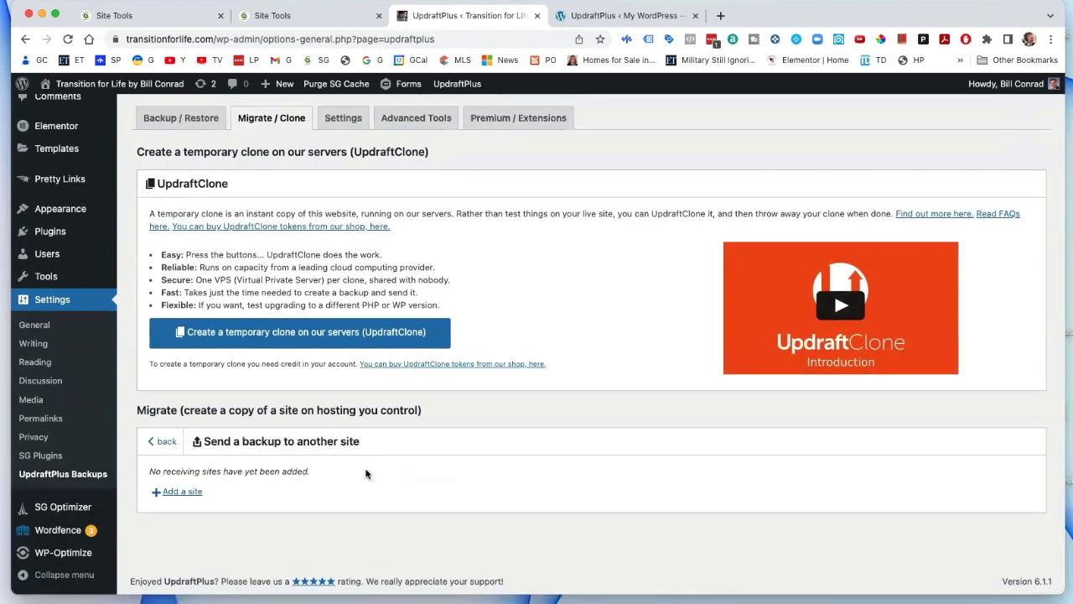
click(182, 493)
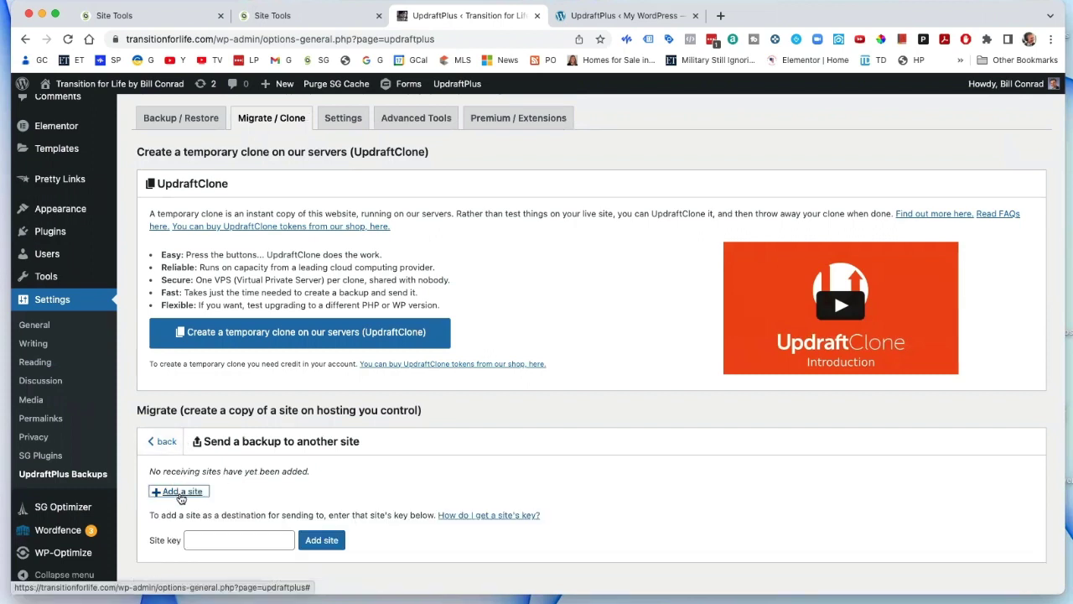
click(216, 538)
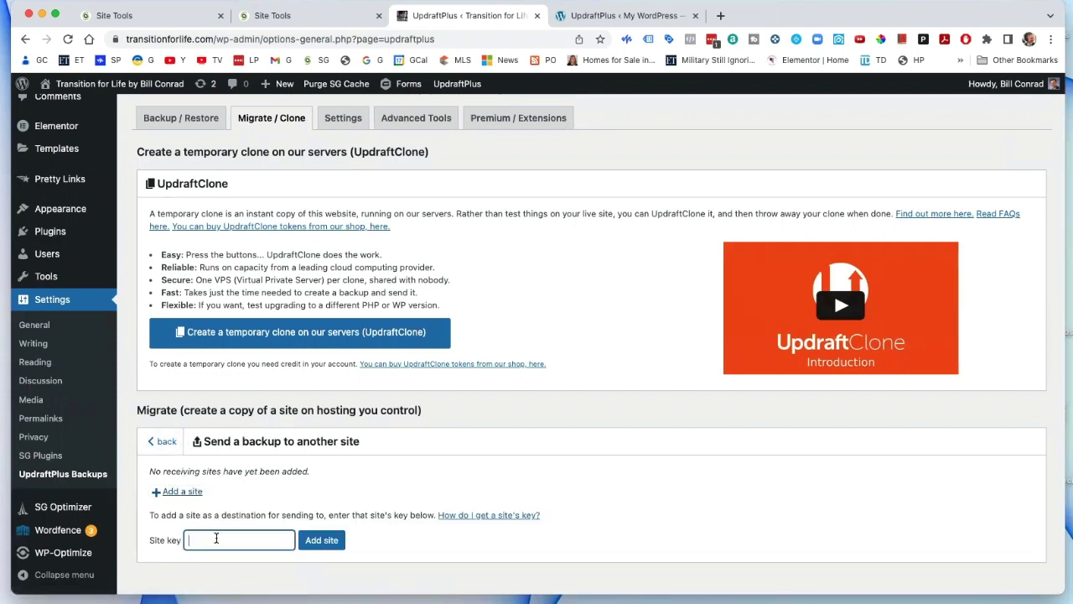
right_click(216, 538)
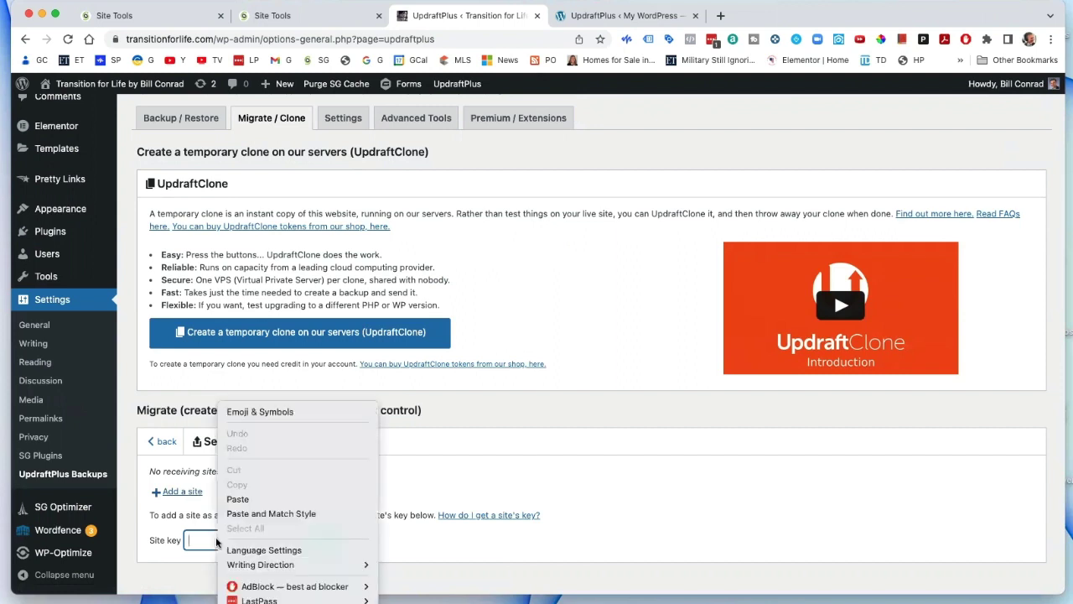
click(280, 500)
click(322, 540)
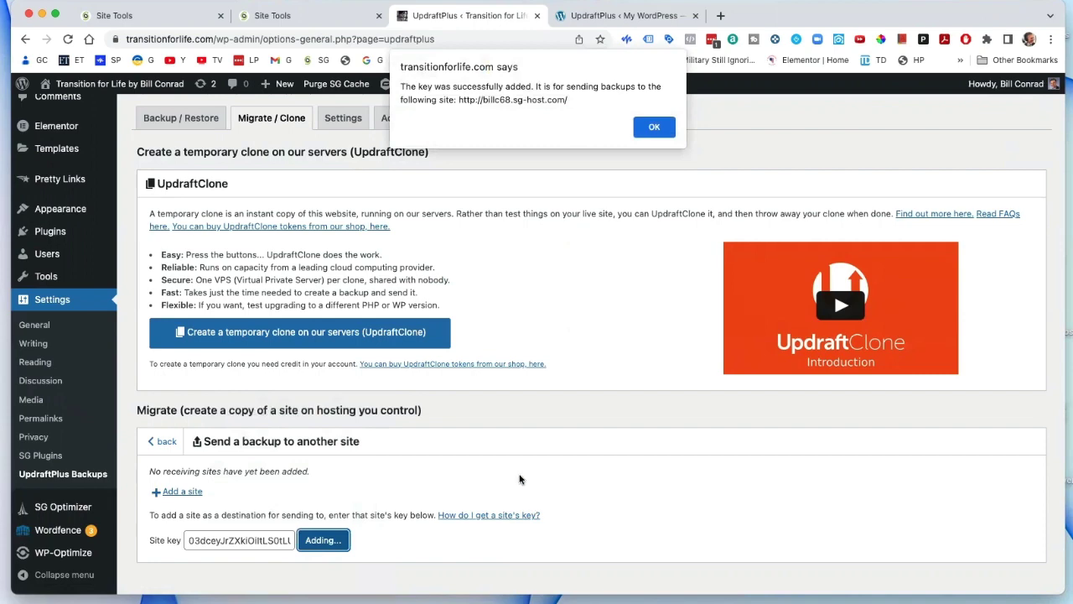
click(665, 126)
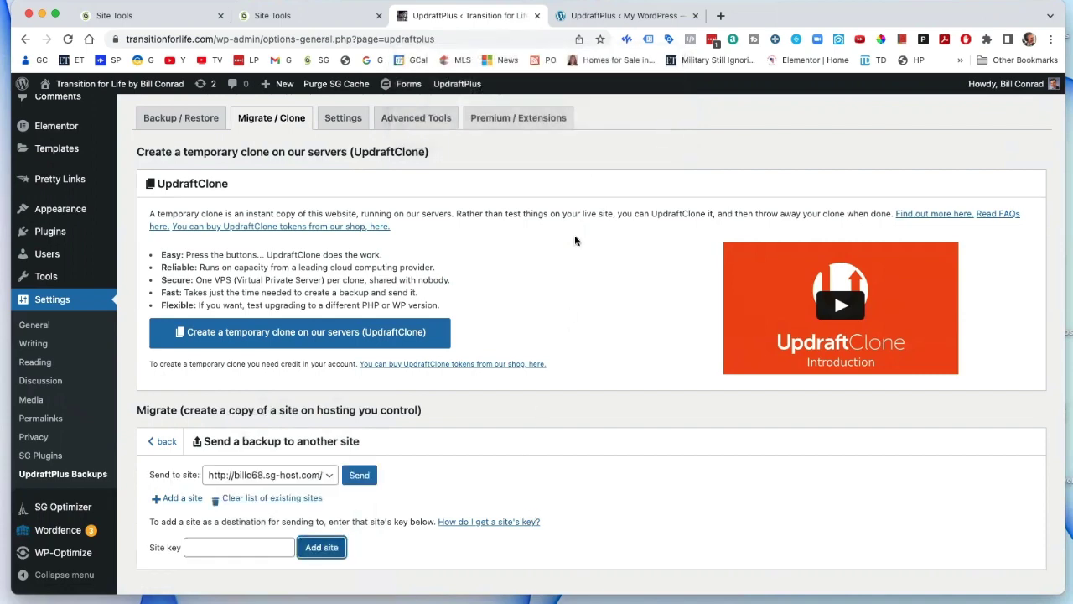
click(373, 475)
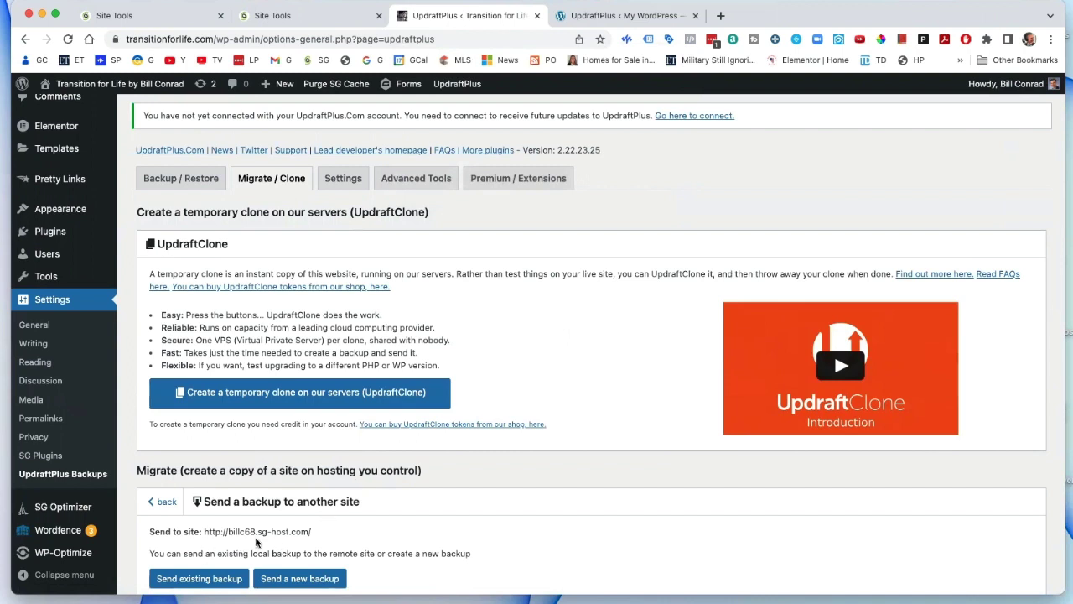
scroll(404, 528, down, 2)
scroll(404, 528, down, 1)
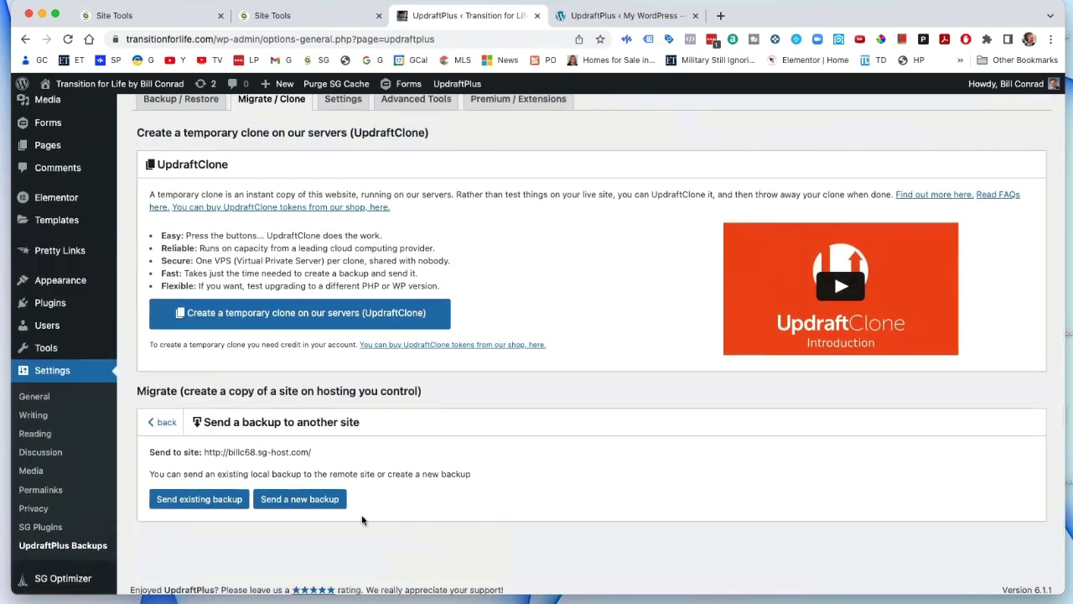
- Send a new backup of transitionforlife.com to the temporary site
click(307, 502)
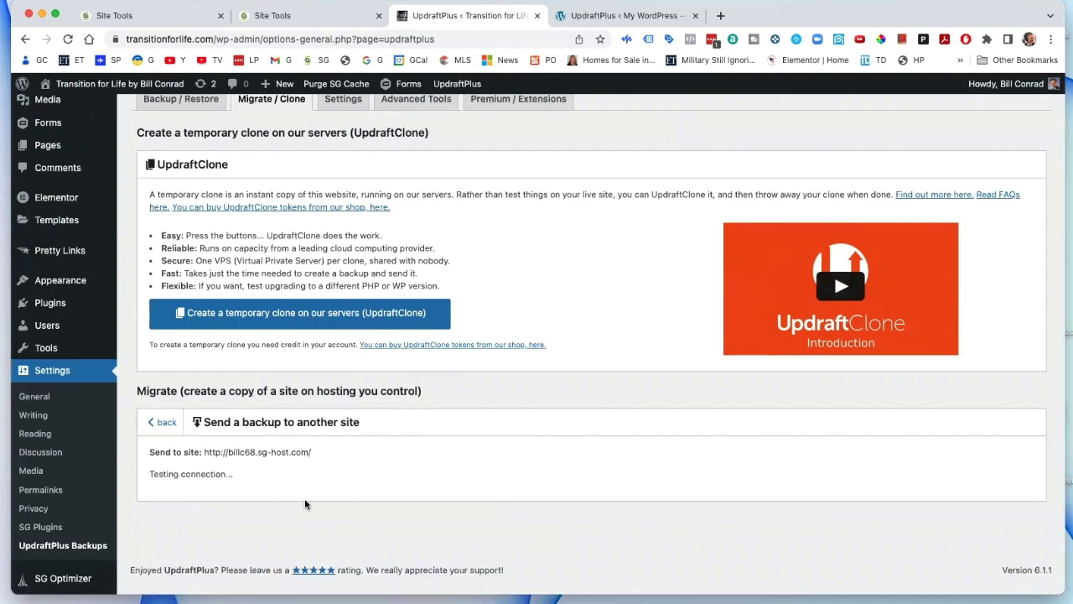
scroll(335, 488, down, 3)
click(180, 480)
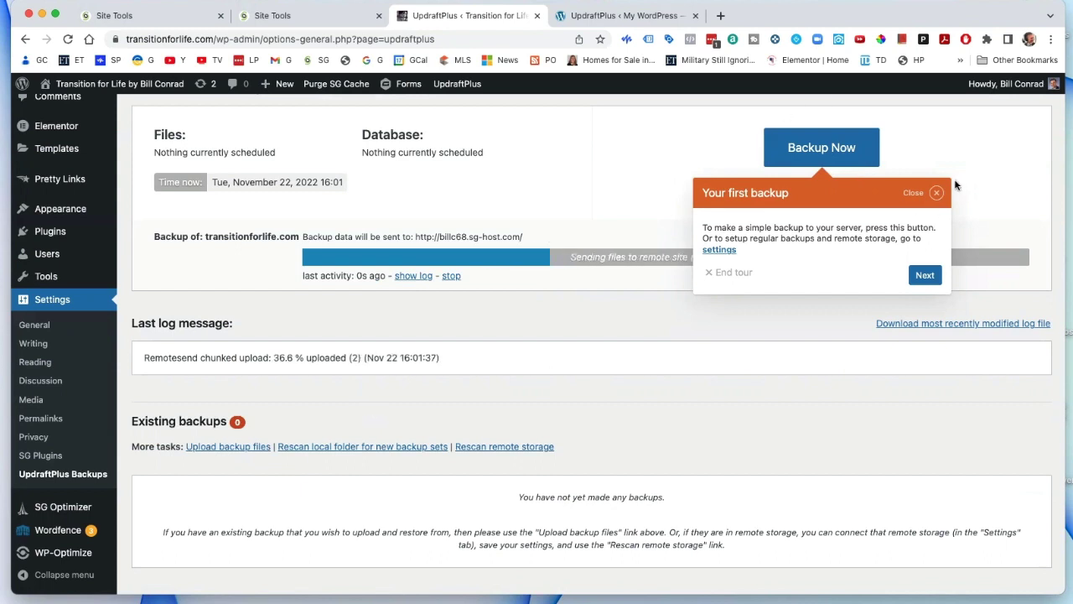
click(936, 193)
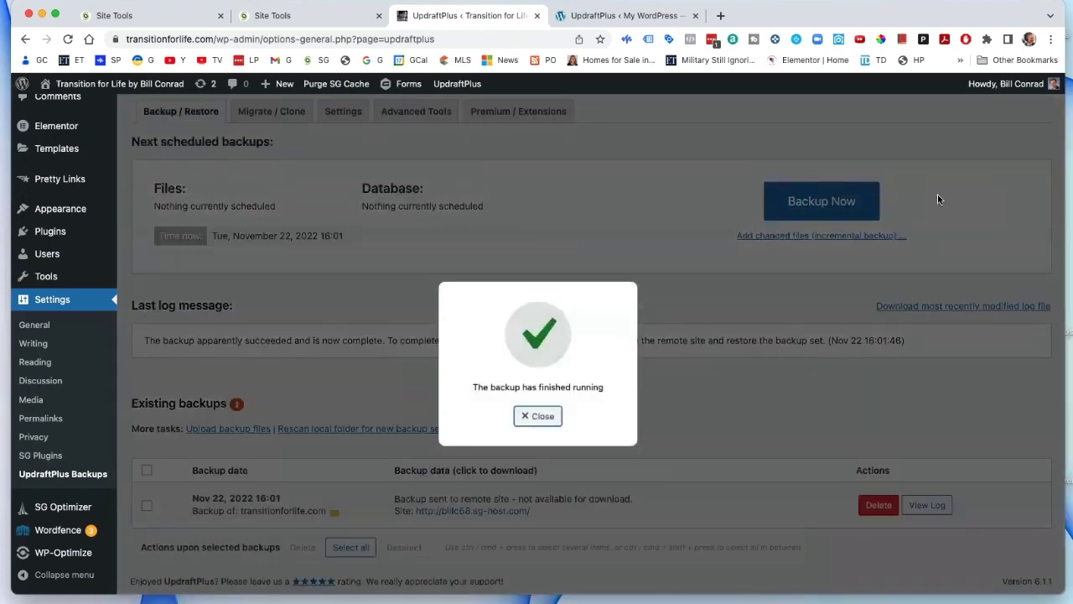
- Close the backup finished notice and switch to billc68.sg-host.com's UpdraftPlus tab
click(536, 417)
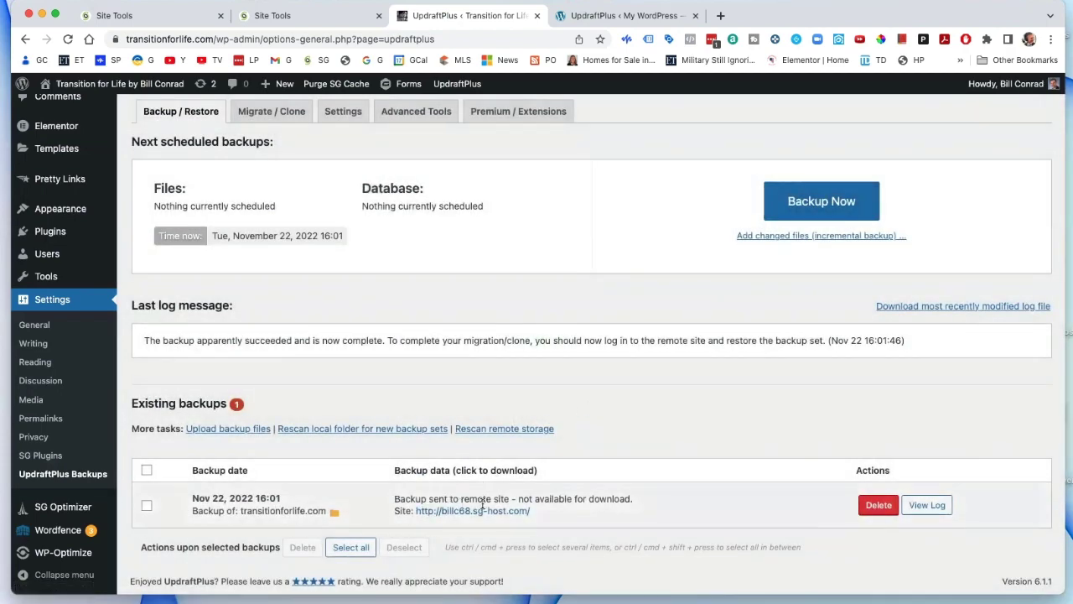
drag(481, 496, 507, 501)
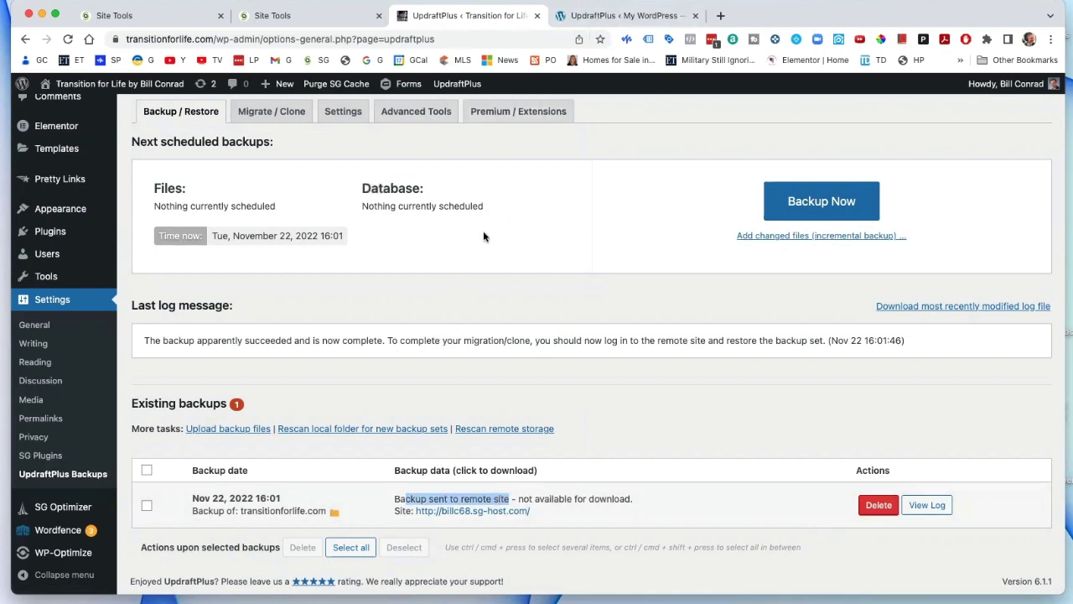
click(637, 15)
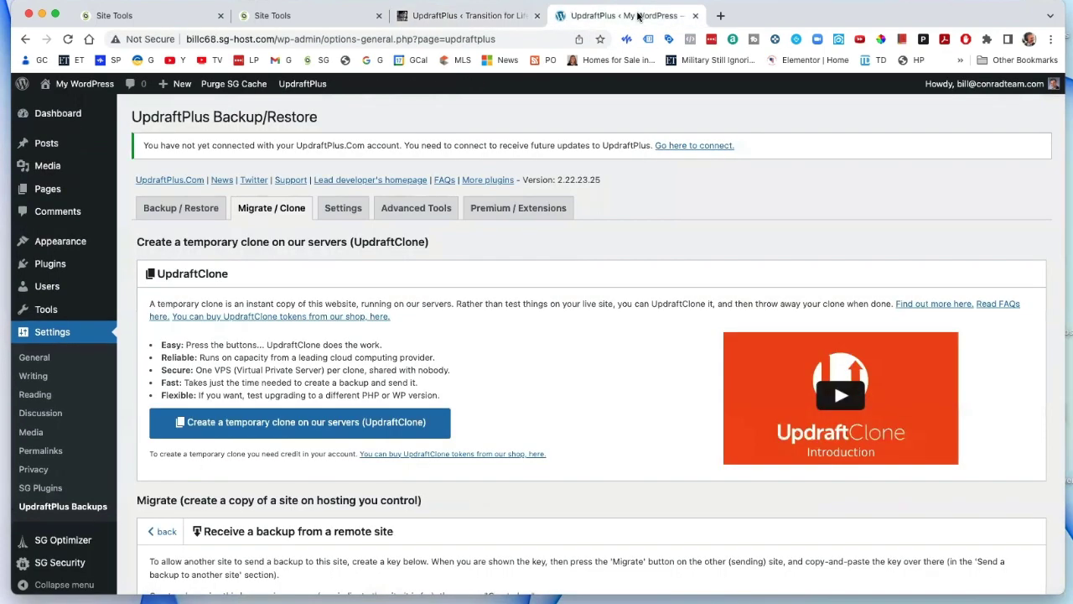
- Open the existing backups list and start restoring the imported Nov 22, 2022 backup
scroll(403, 125, down, 1)
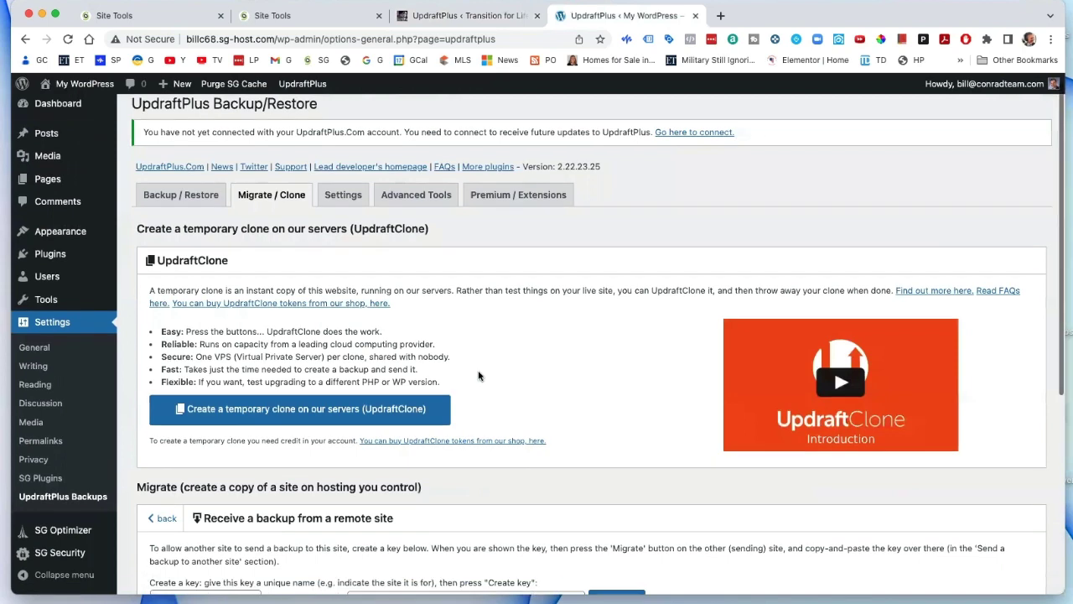
click(185, 198)
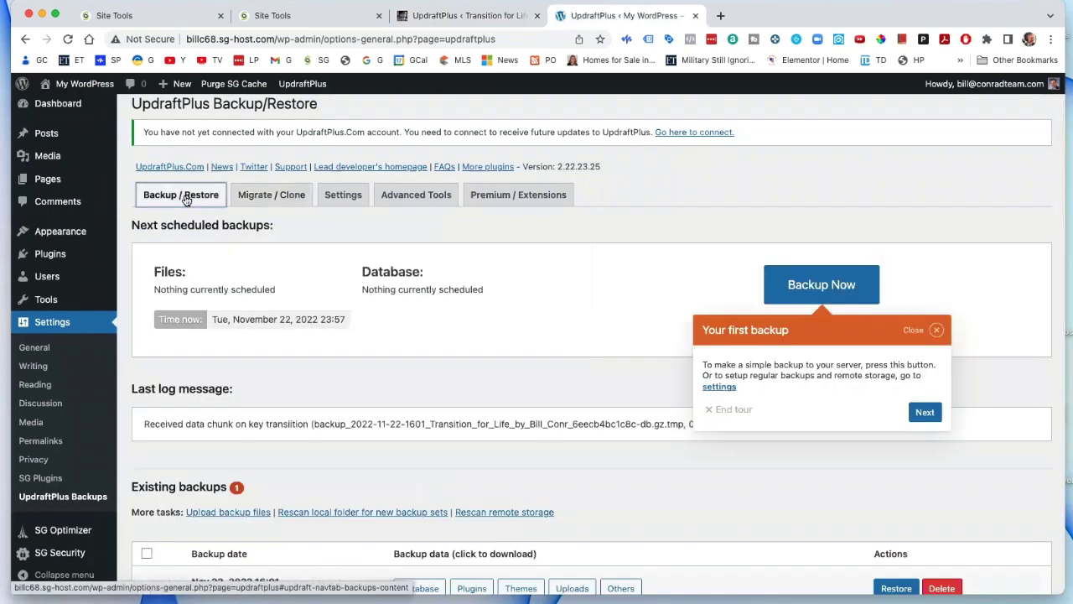
scroll(186, 198, down, 5)
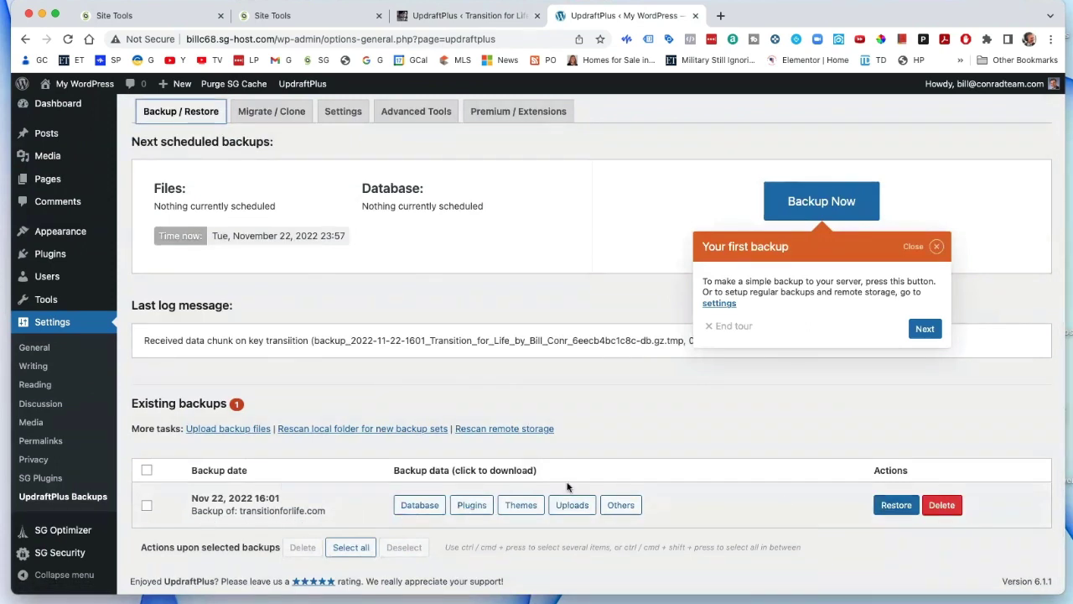
click(145, 505)
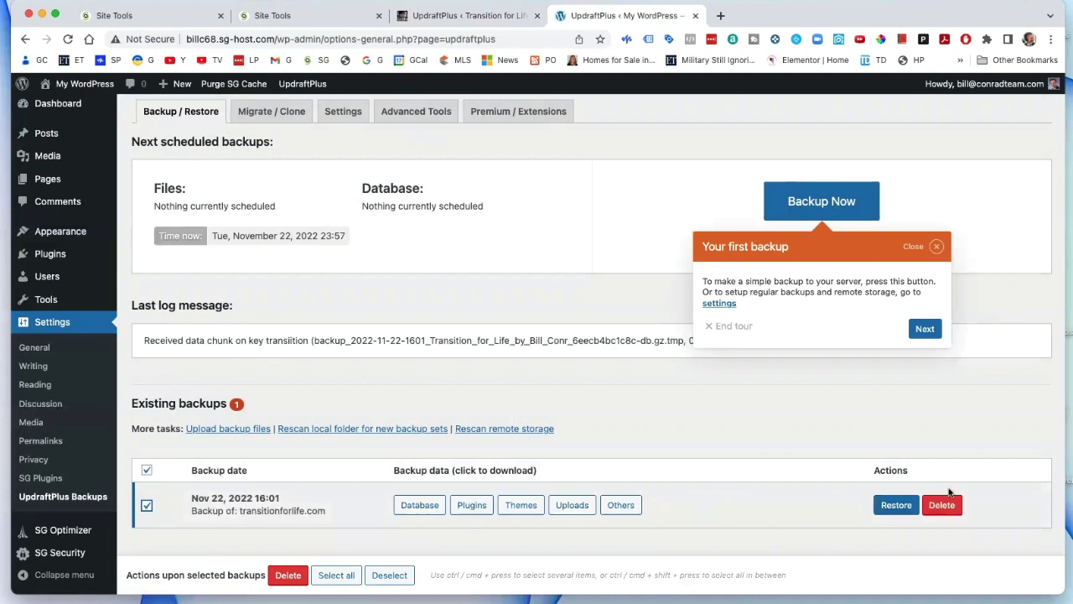
click(894, 507)
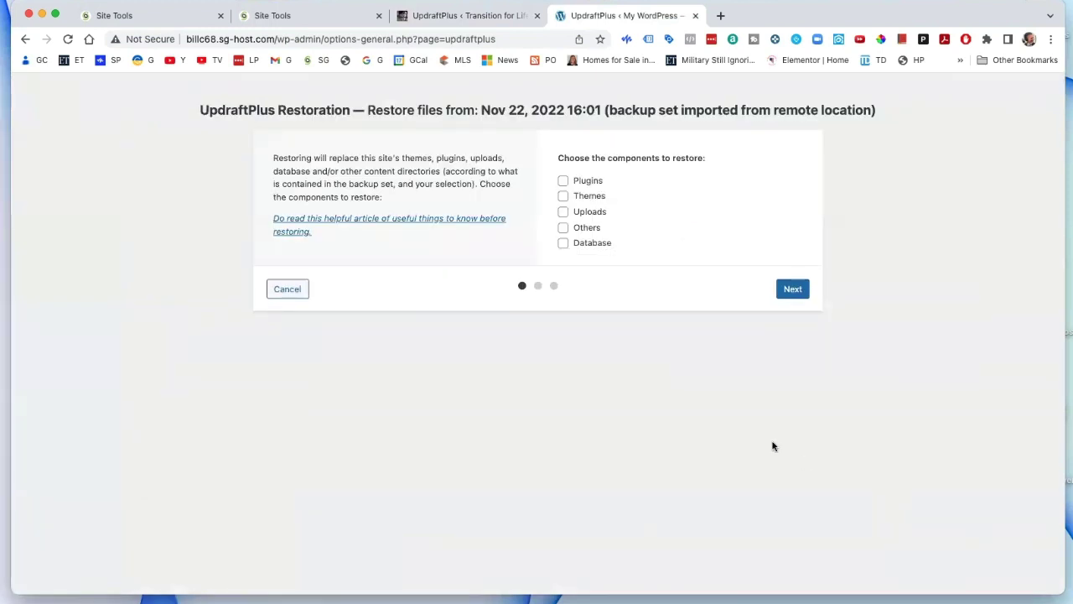
- Restore plugins, themes, uploads, others and database from that backup
click(563, 180)
click(563, 196)
click(563, 211)
click(563, 228)
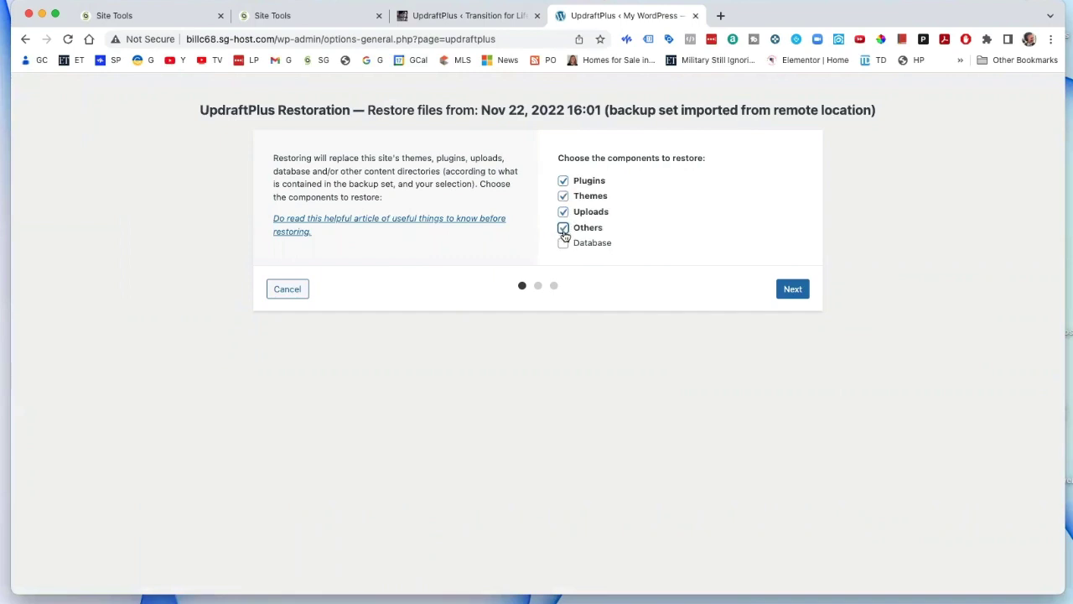
click(562, 243)
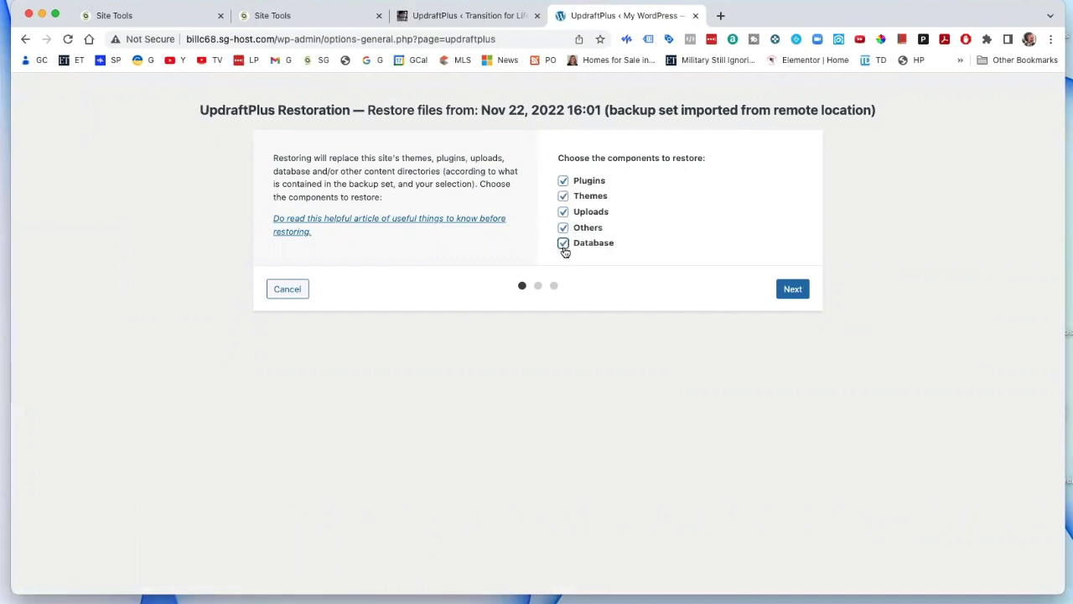
click(792, 290)
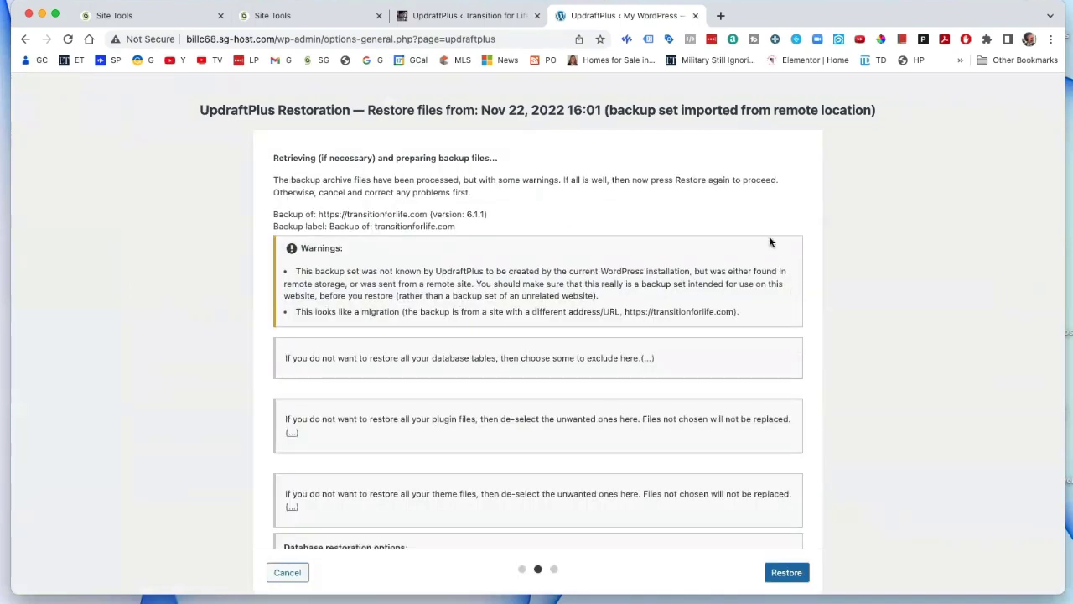
scroll(726, 312, down, 1)
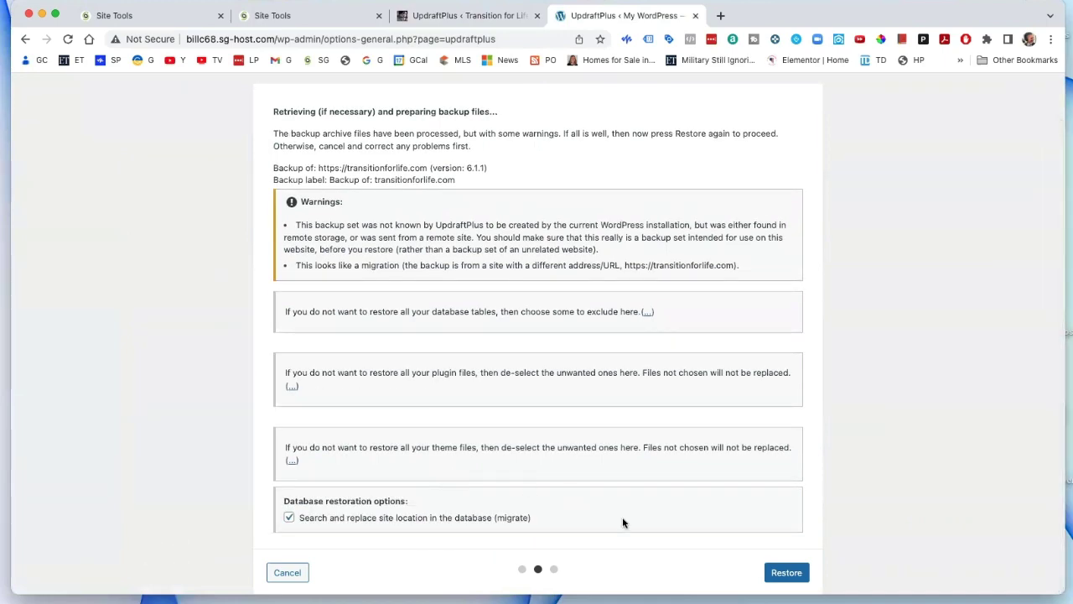
click(804, 575)
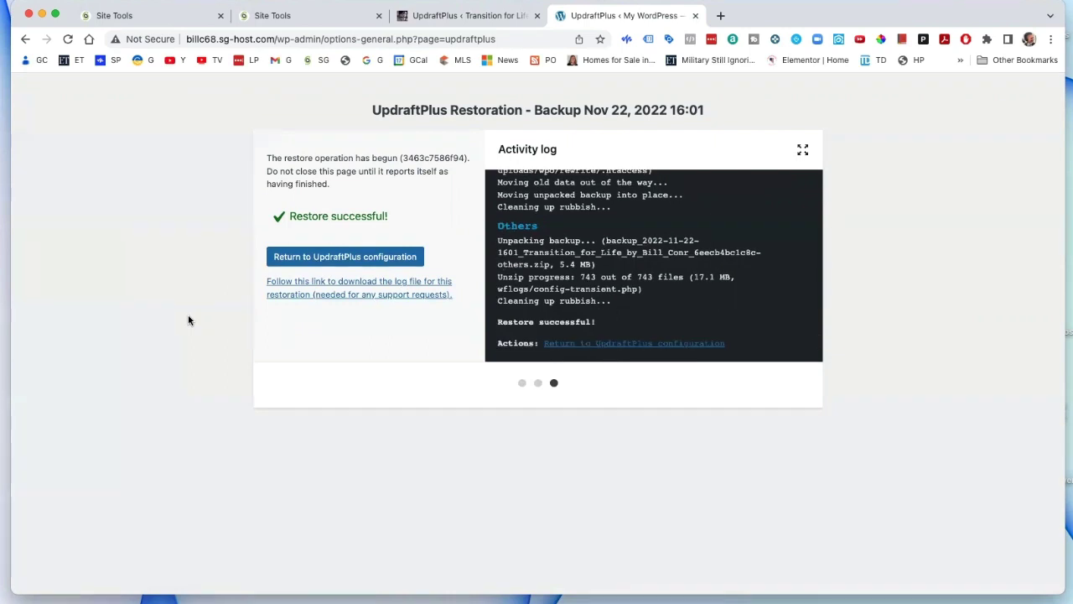
click(180, 42)
drag(183, 40, 210, 42)
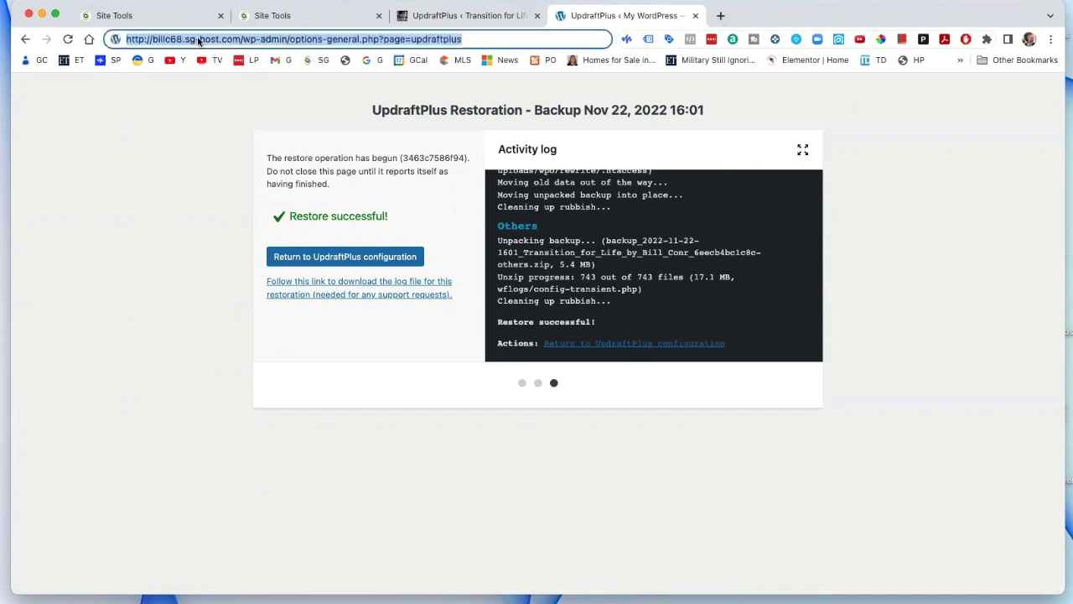
right_click(216, 42)
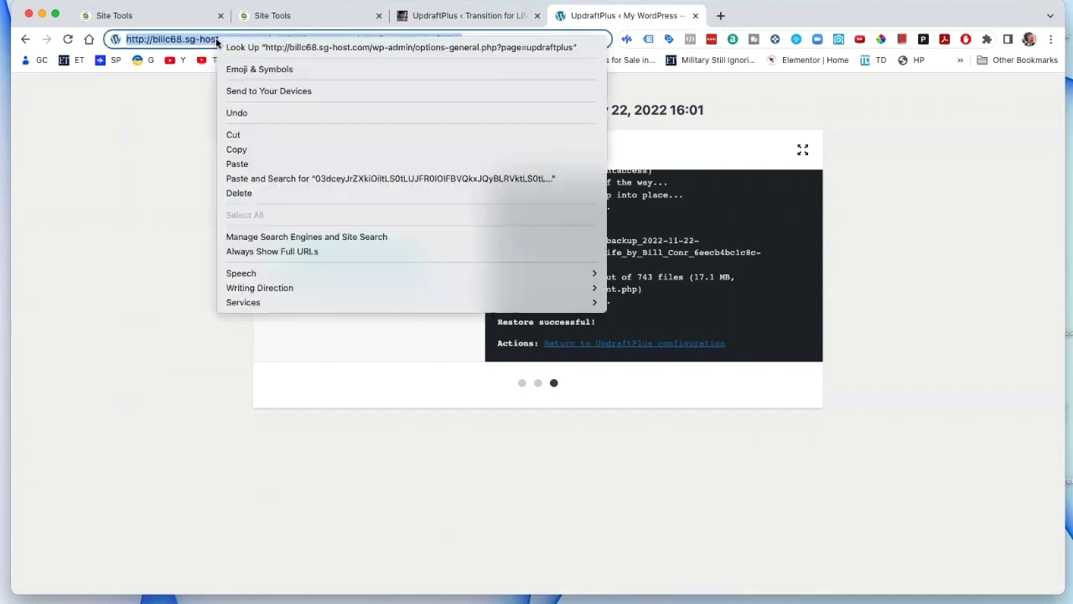
click(788, 167)
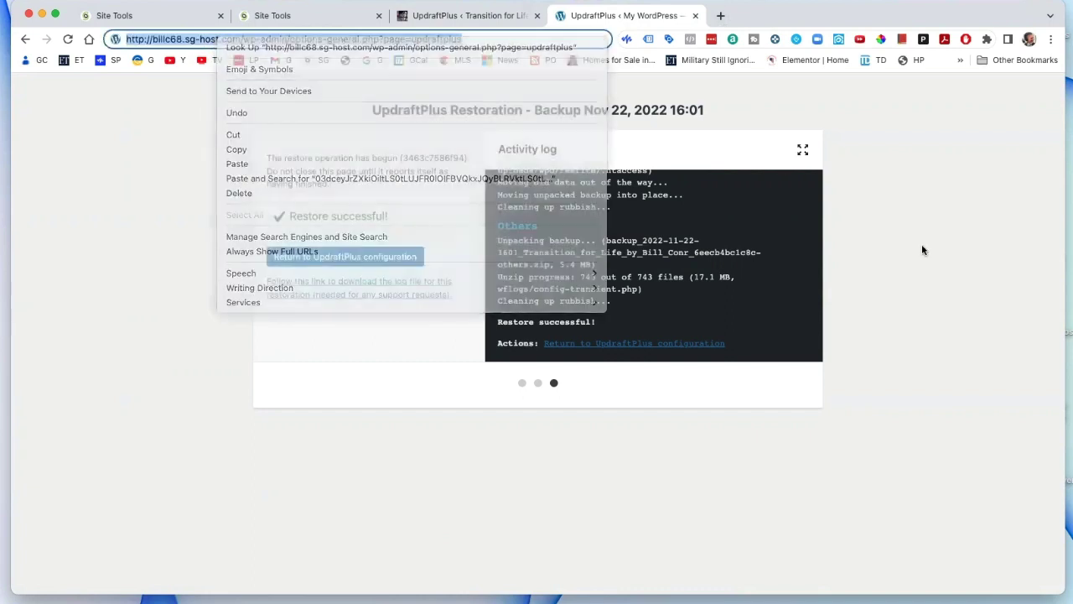
click(484, 40)
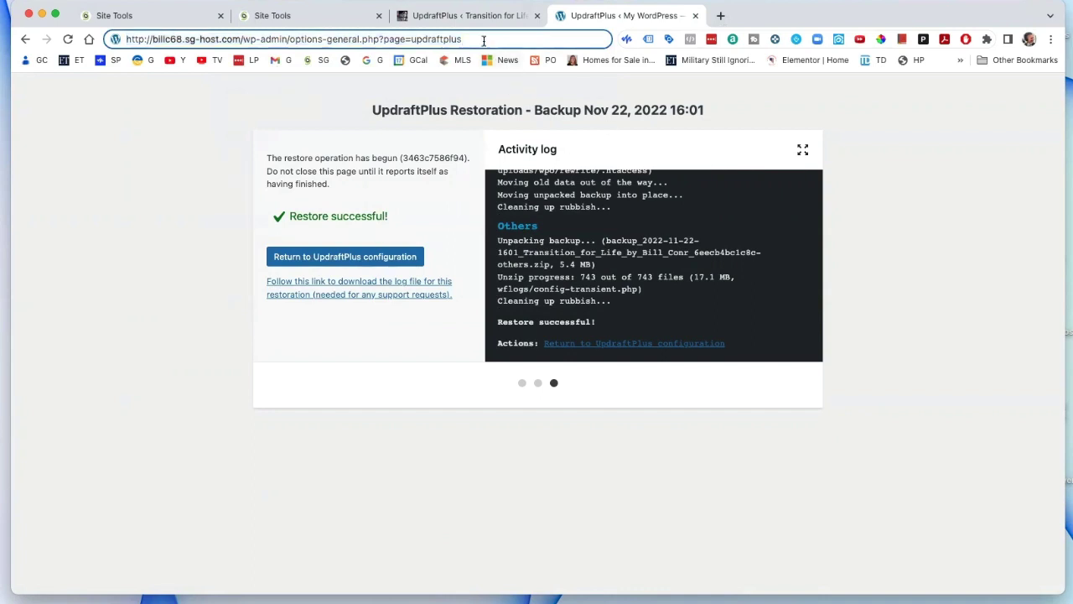
drag(240, 38, 115, 40)
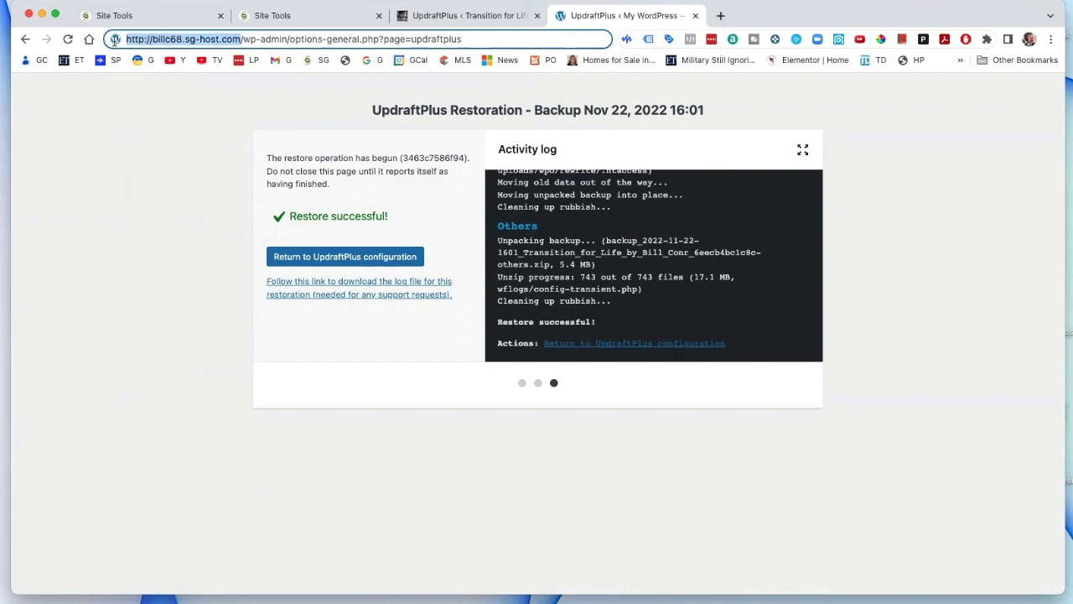
right_click(159, 40)
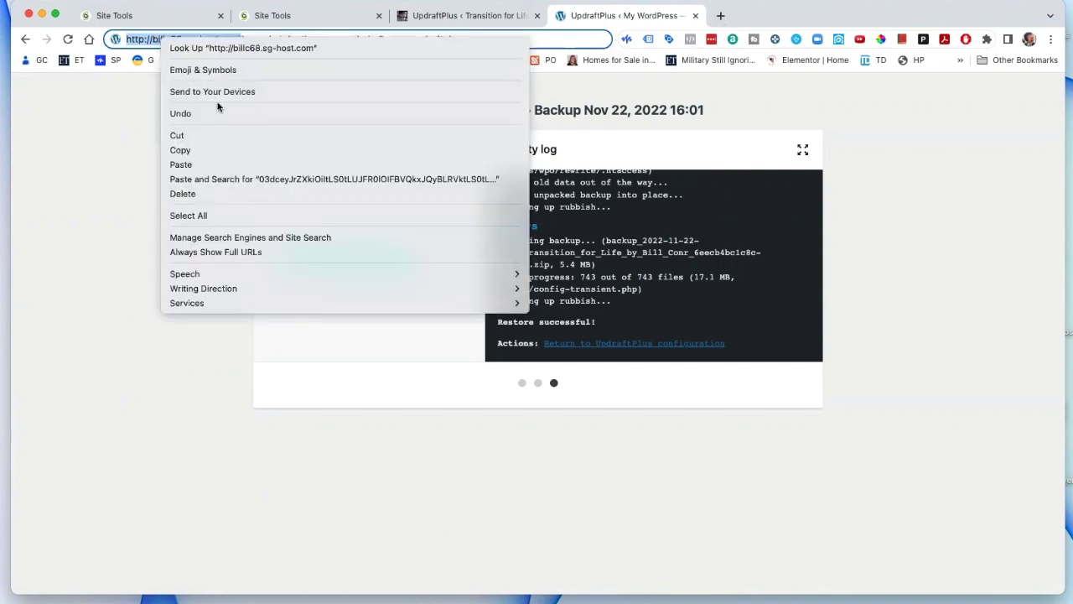
click(191, 151)
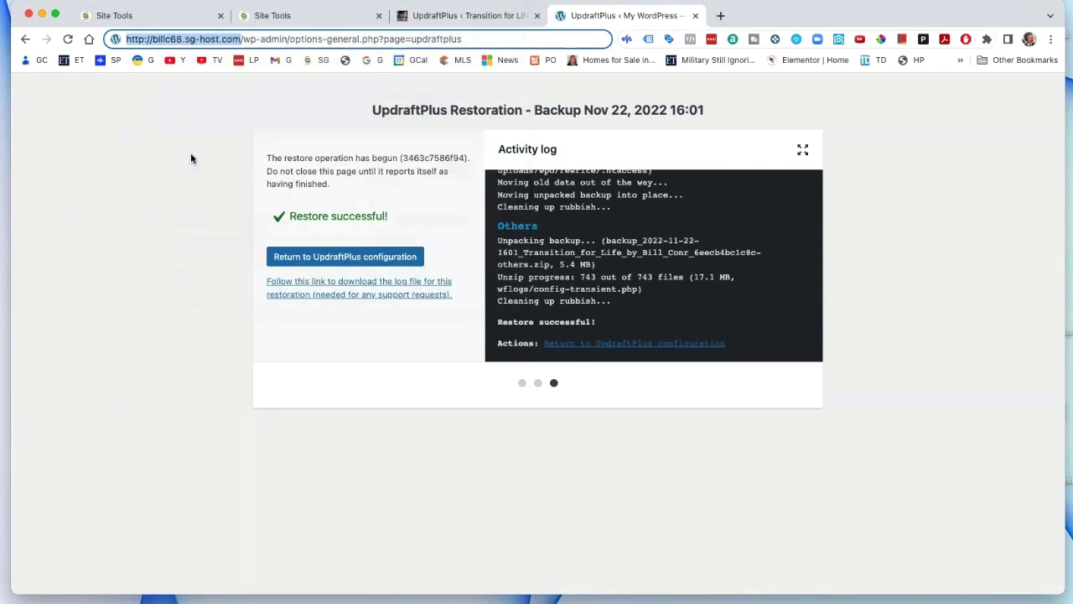
click(721, 16)
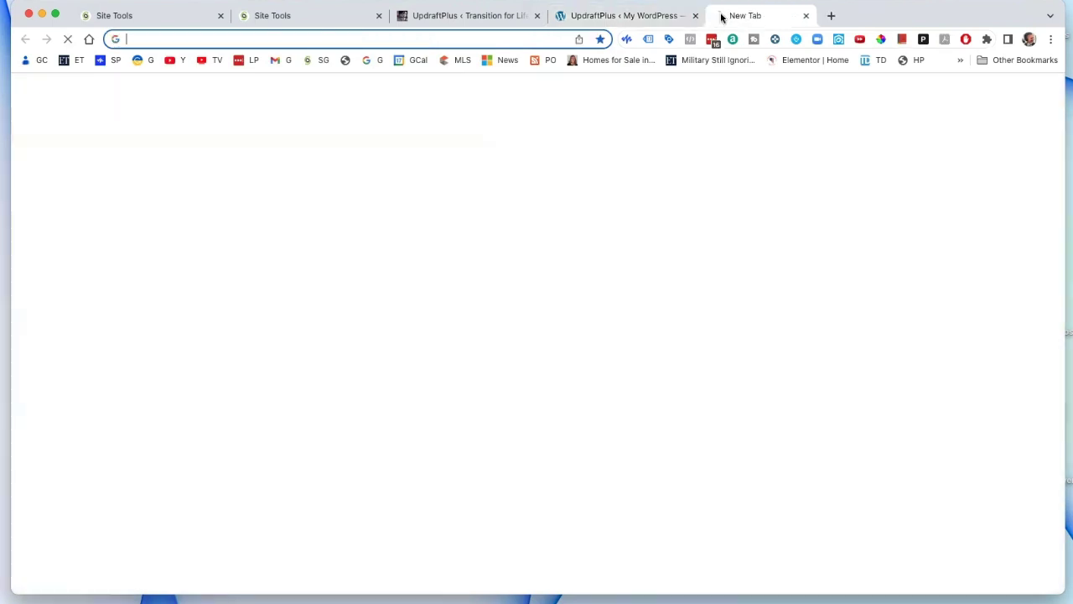
right_click(361, 39)
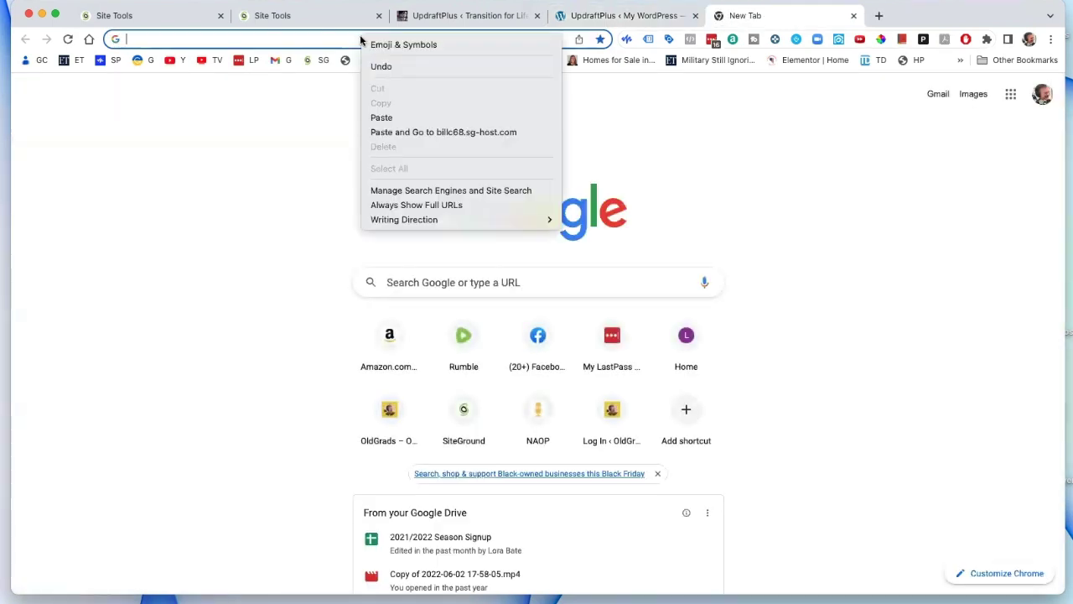
click(399, 118)
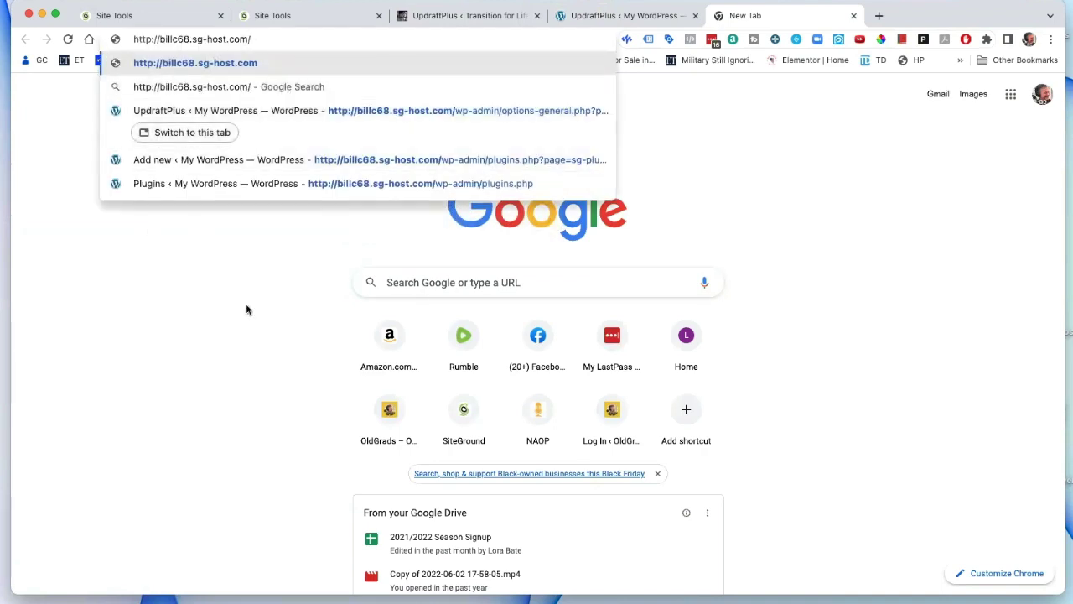
key(Return)
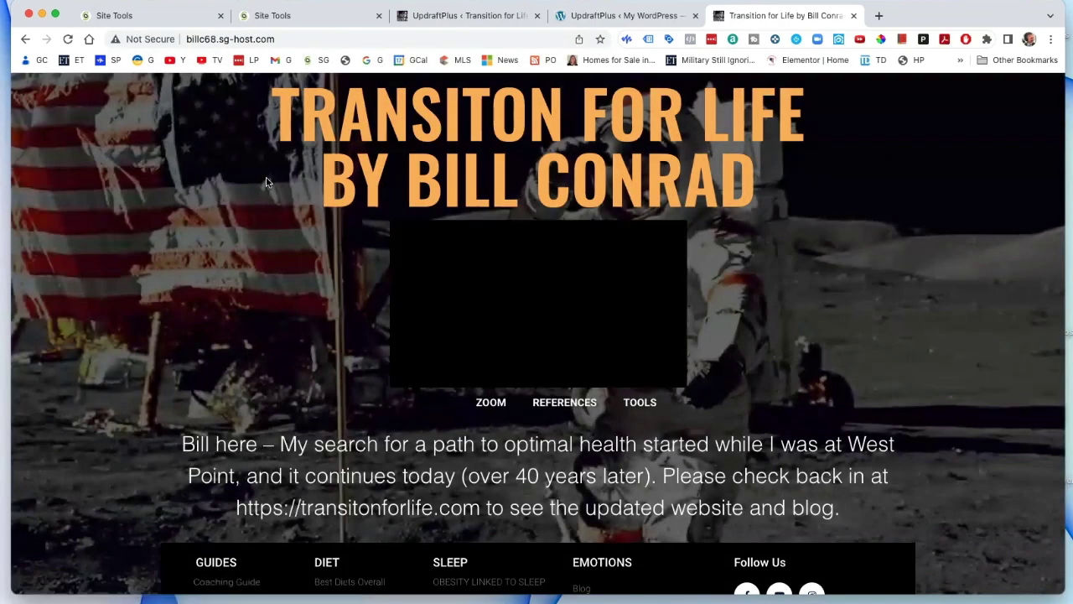
- Check the site's TOOLS page, go back home, then return to SiteGround's Install & Manage tab
scroll(728, 248, down, 1)
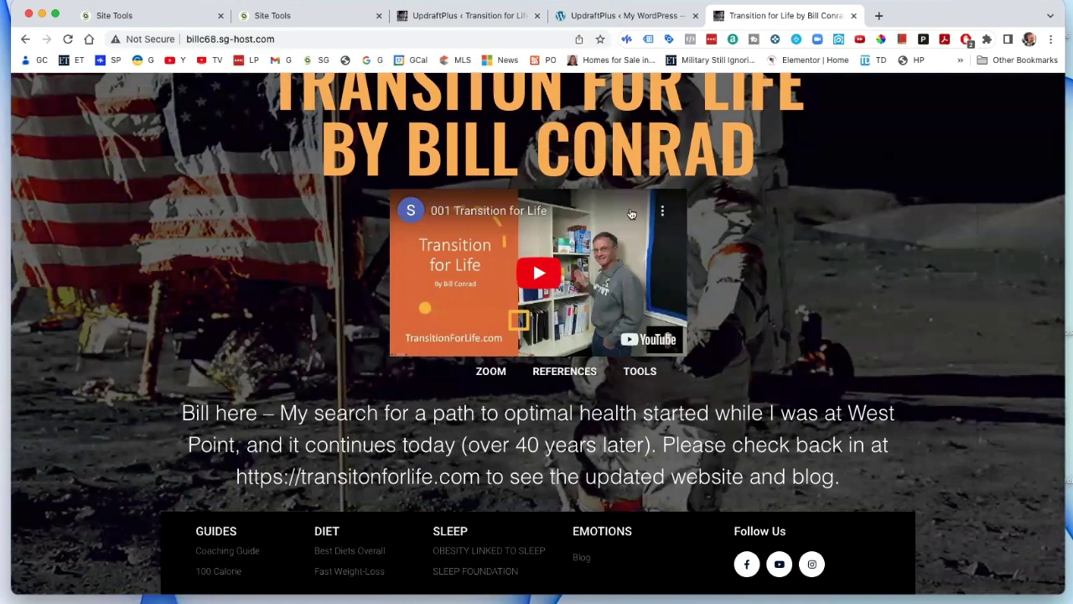
scroll(632, 214, up, 1)
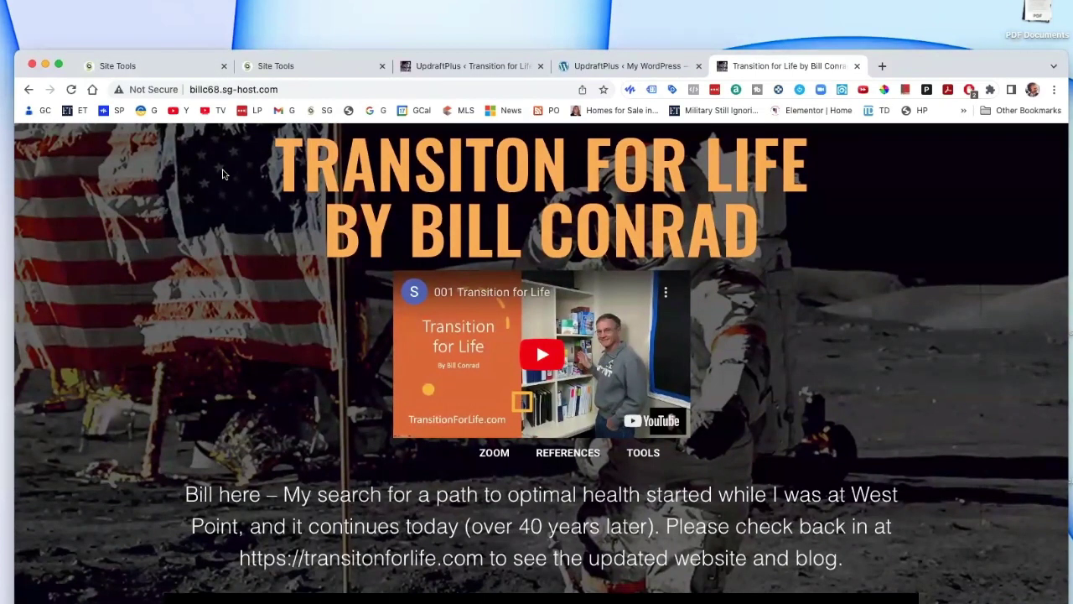
click(639, 454)
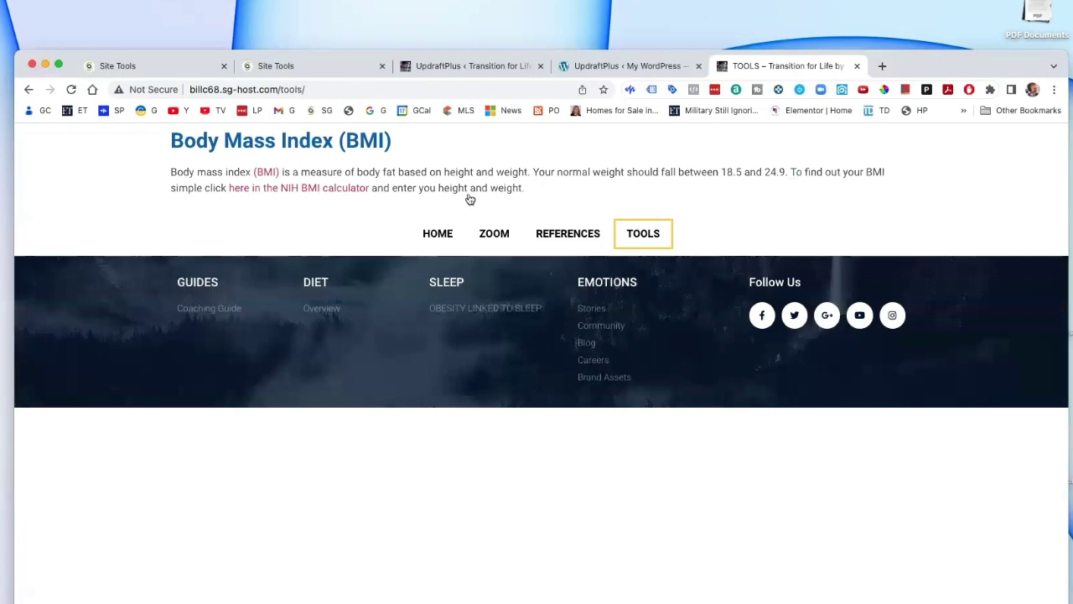
click(29, 89)
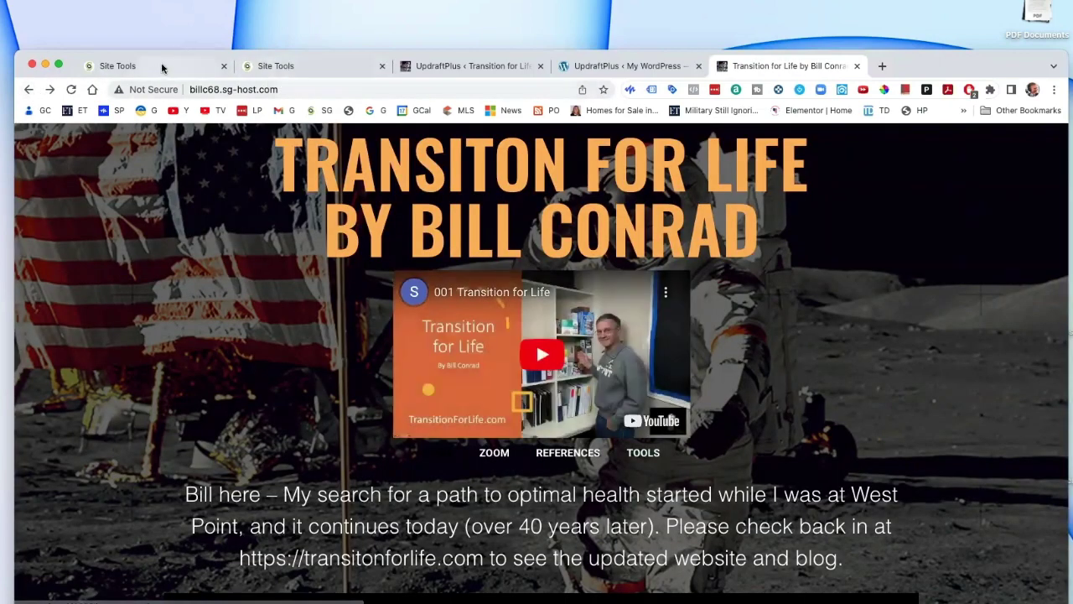
click(155, 72)
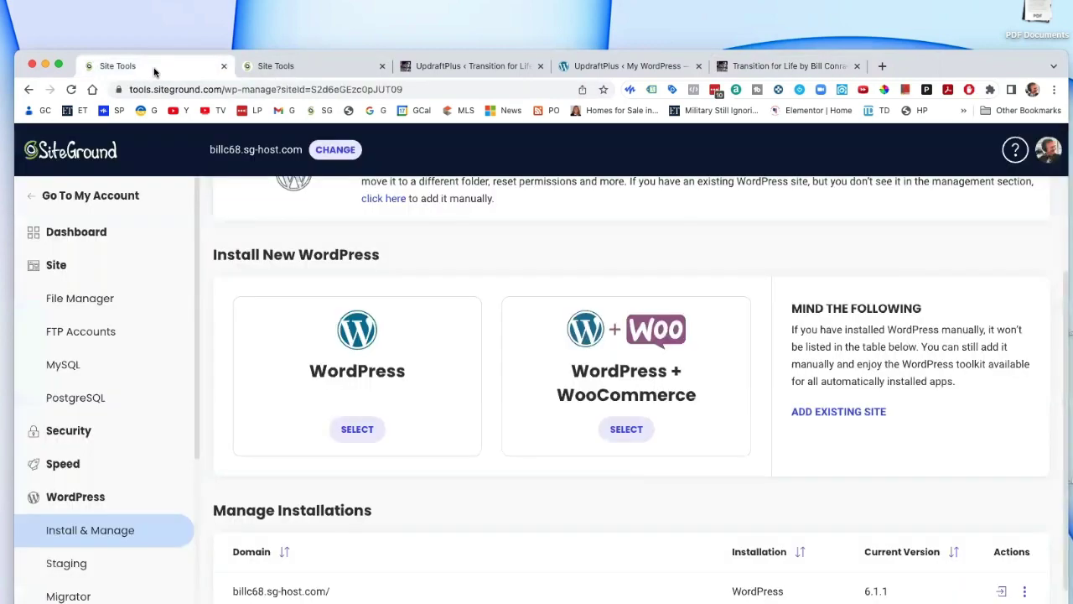
- Go from transitionforlife.com's Site Tools to the account's Websites list and scroll to transitionforlife.com
click(296, 71)
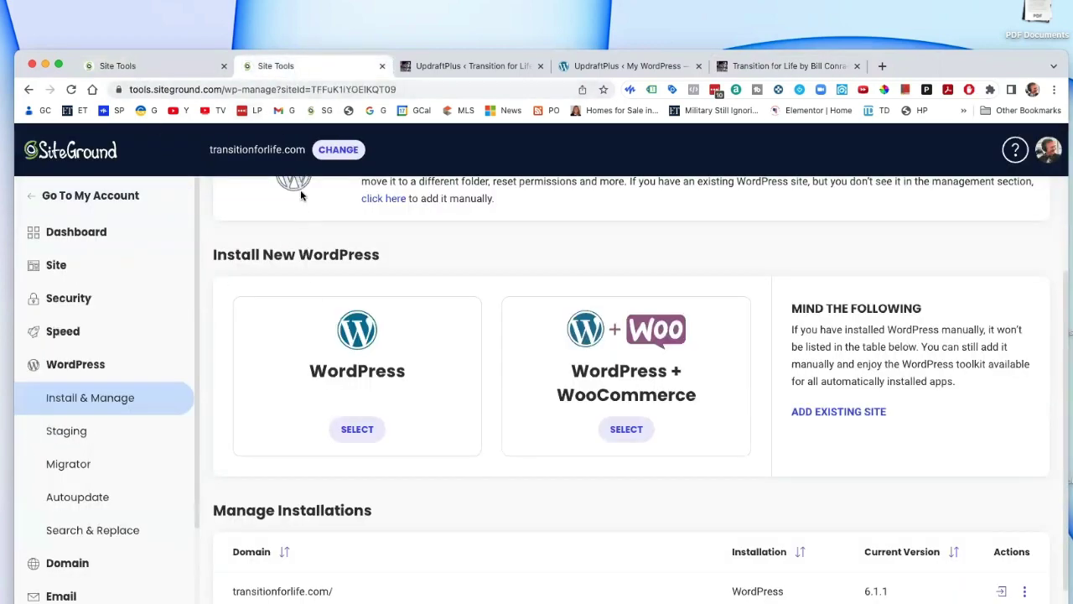
click(107, 198)
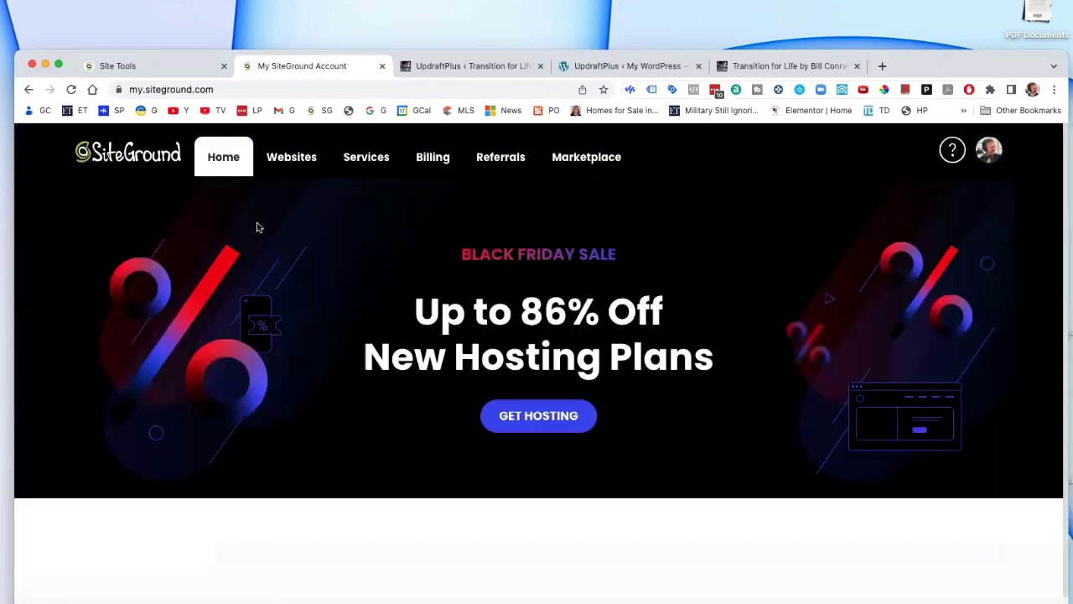
click(308, 165)
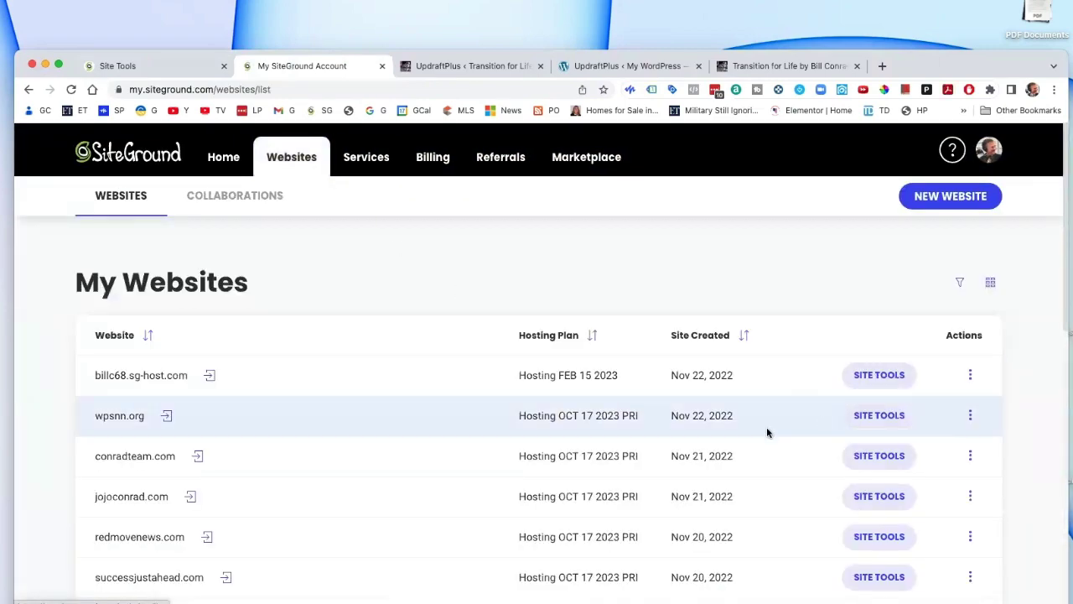
scroll(593, 445, down, 2)
scroll(592, 445, down, 10)
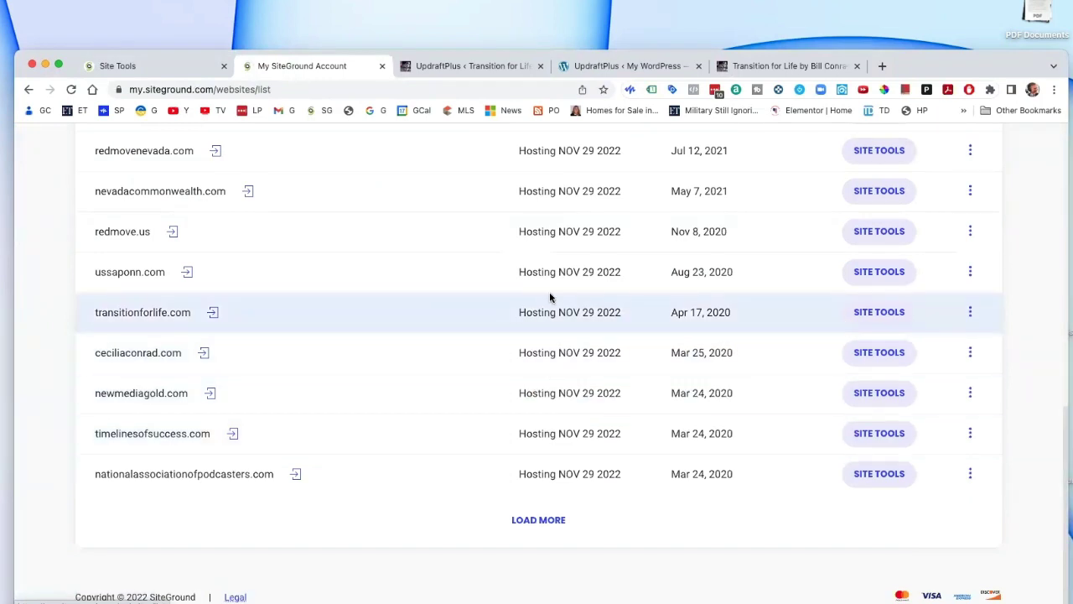
- Change transitionforlife.com's primary domain to oldtransitionforlife.com, correcting a typo in the confirmation field
click(970, 313)
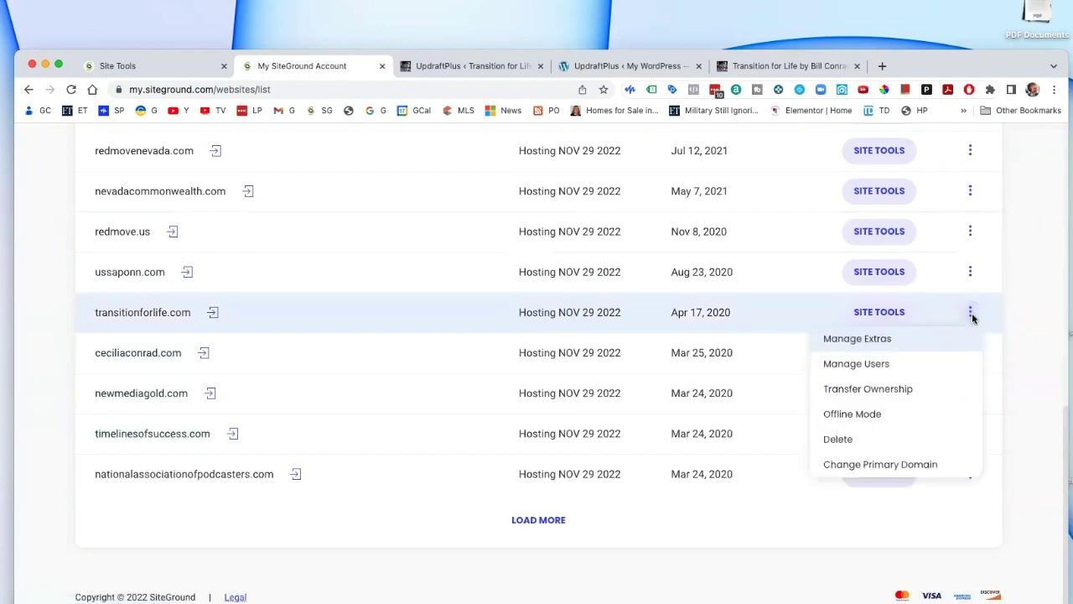
click(878, 465)
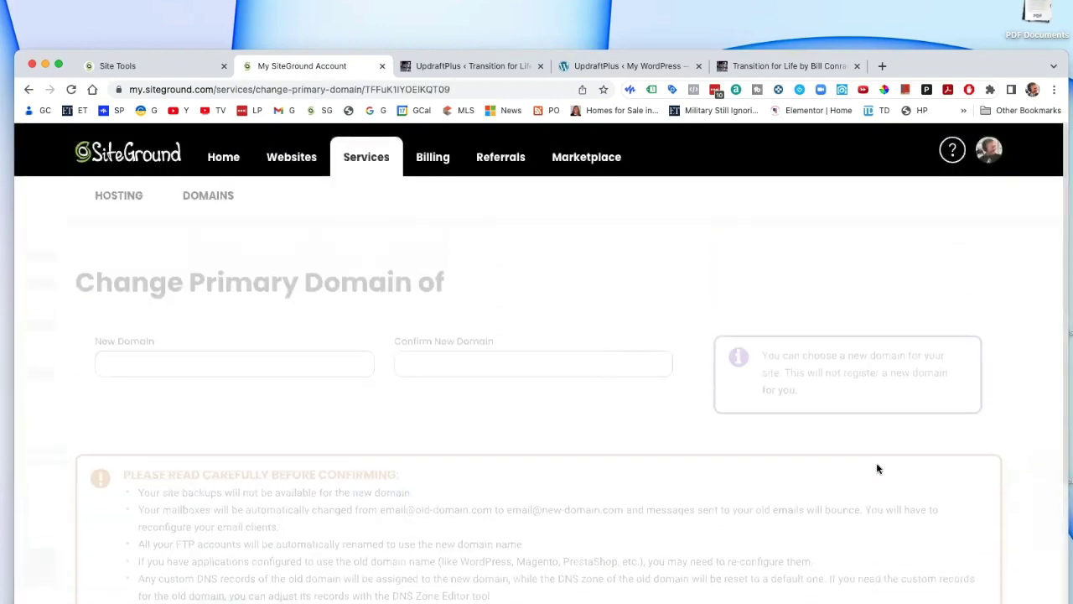
click(251, 364)
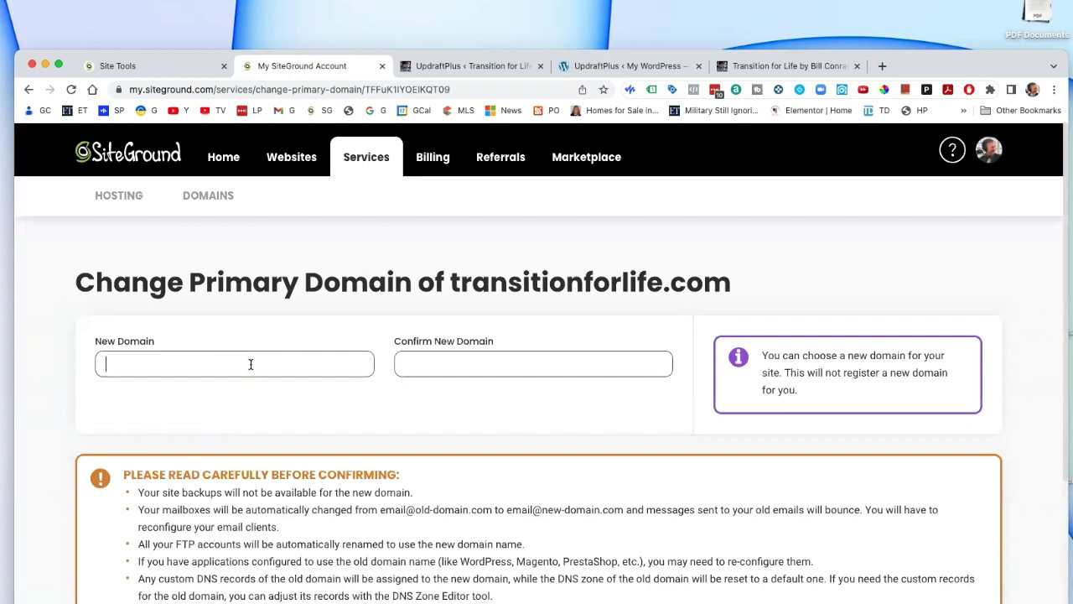
text(oldtransition)
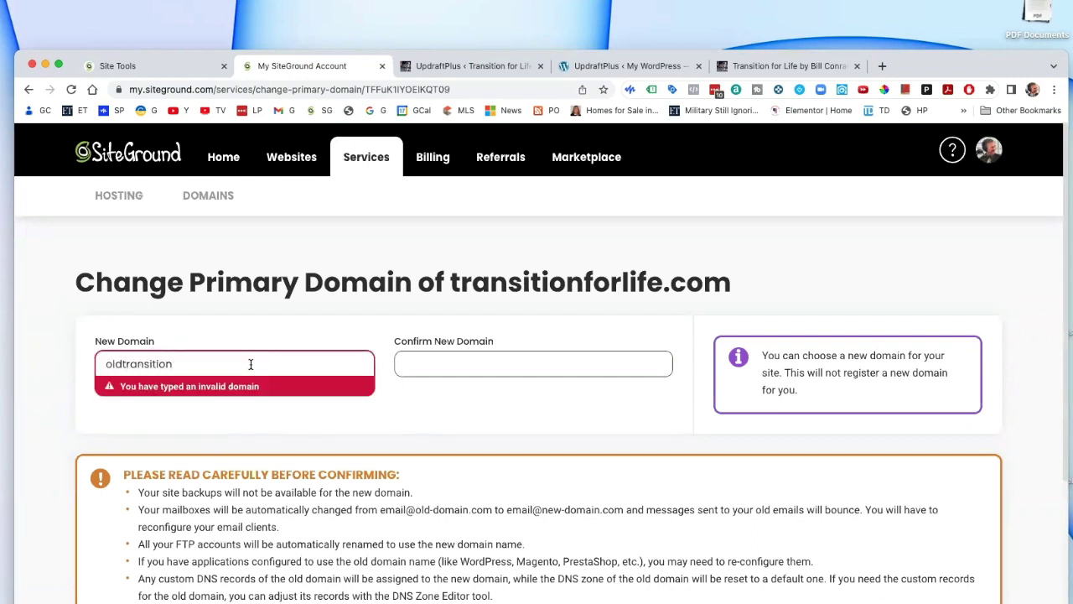
text(forlife.com)
click(403, 363)
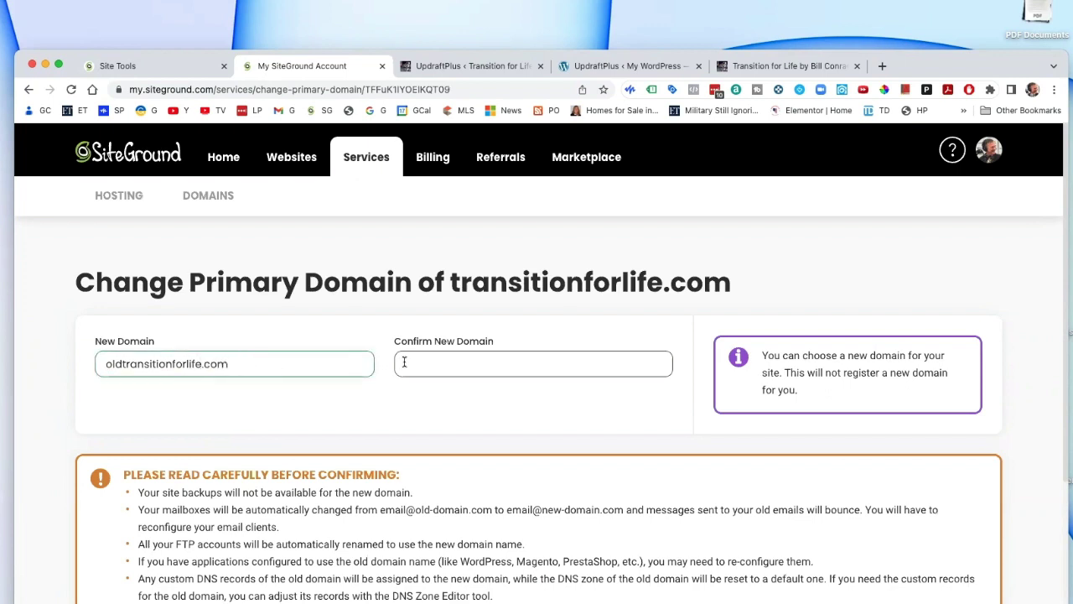
text(old)
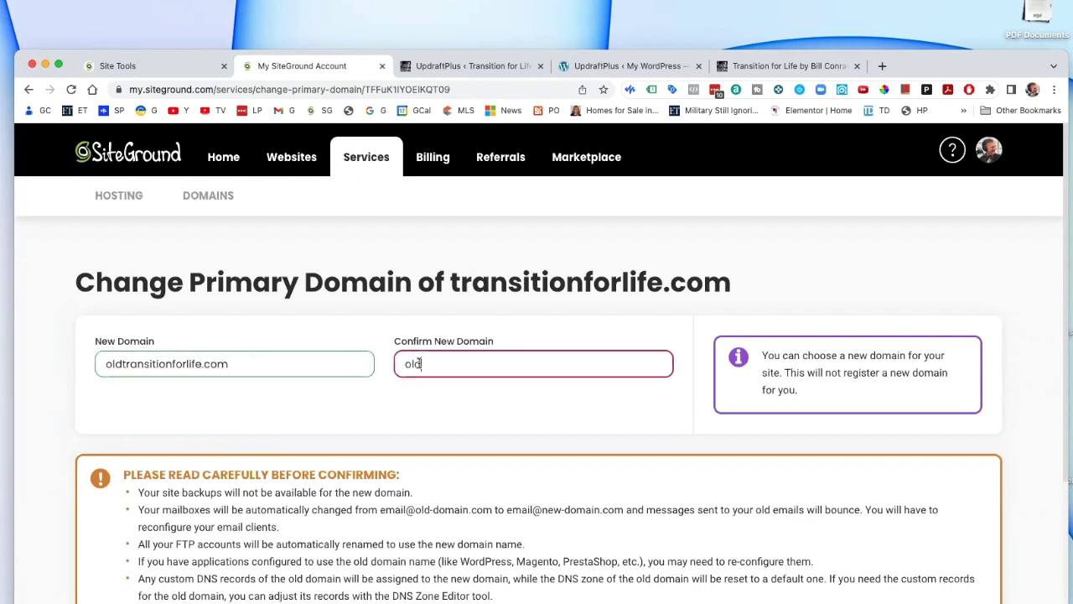
text(transition)
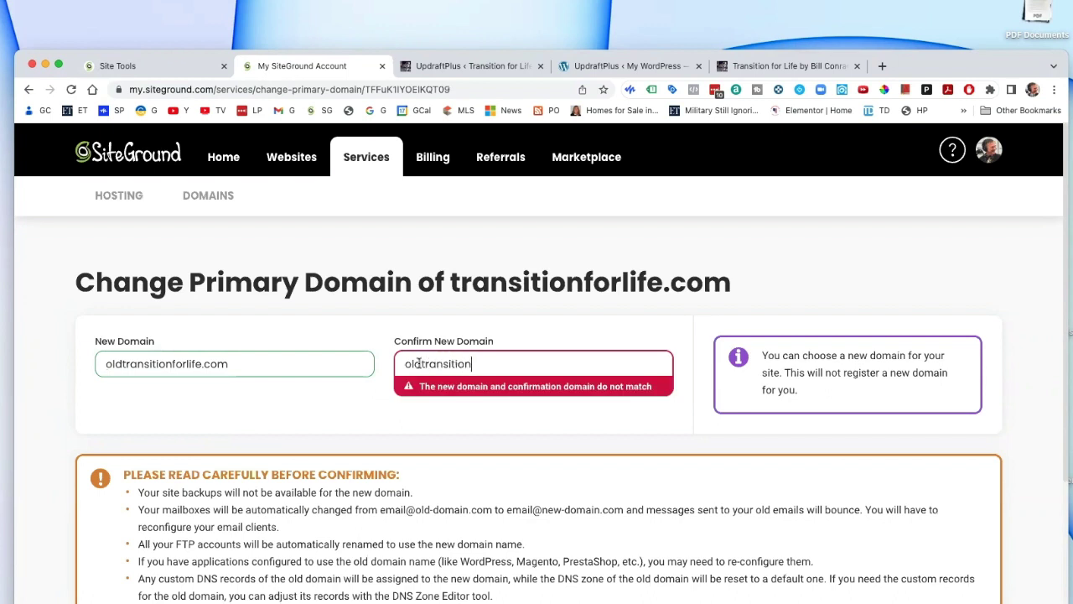
text(forlive.com)
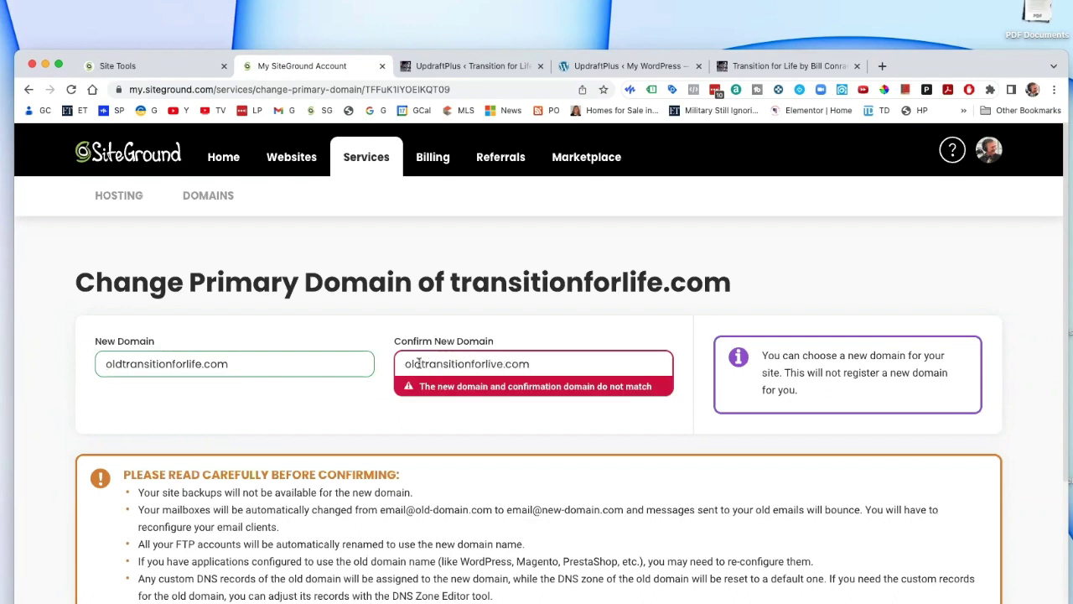
click(497, 364)
key(BackSpace)
text(f)
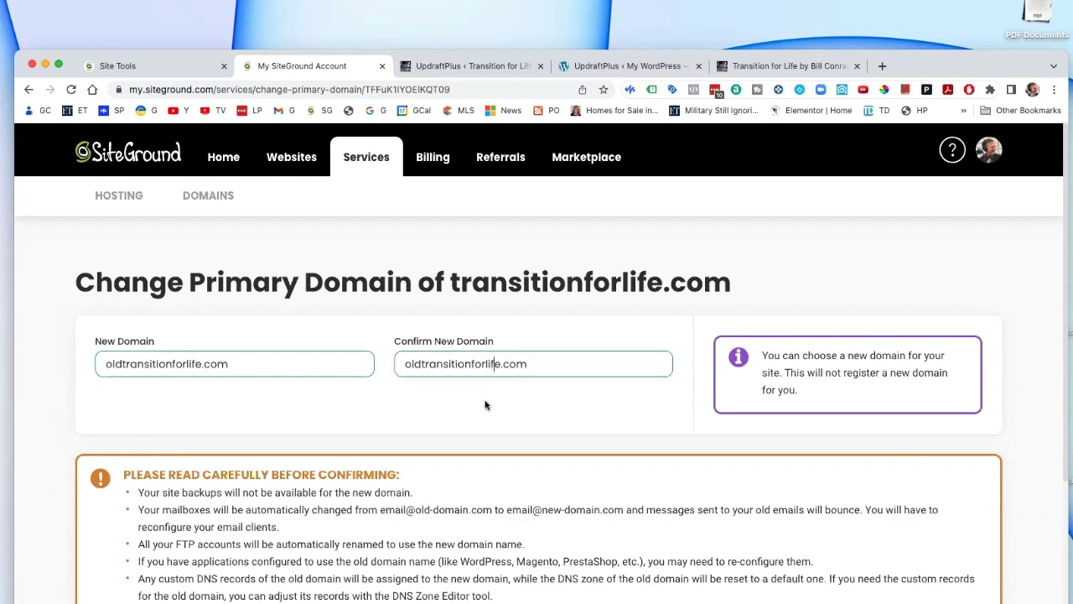
scroll(355, 411, down, 3)
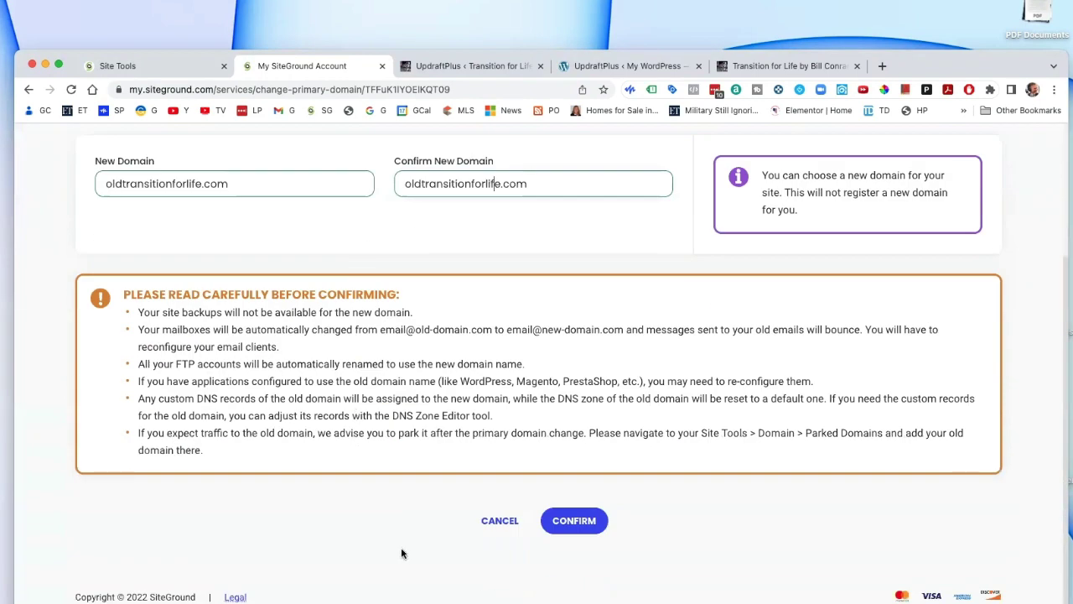
click(590, 526)
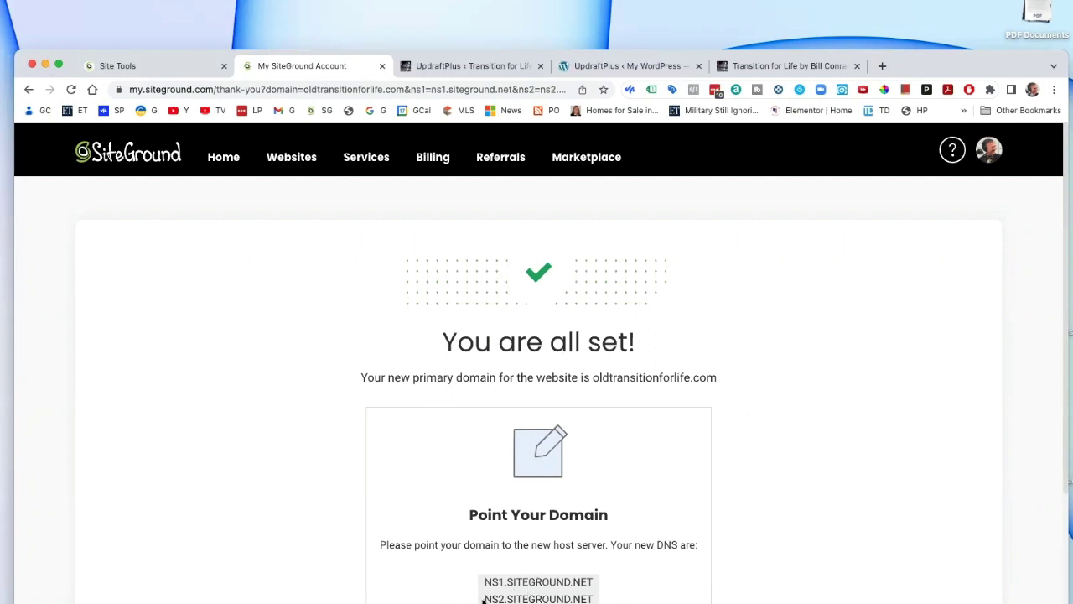
- Select the first SiteGround nameserver and return to the account page
drag(486, 580, 601, 592)
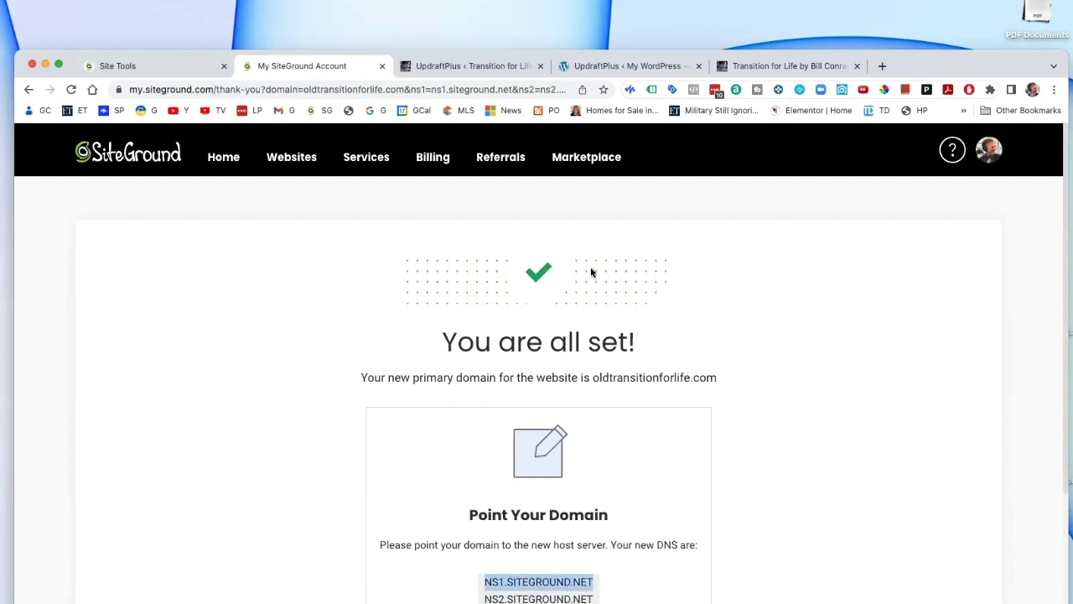
click(123, 66)
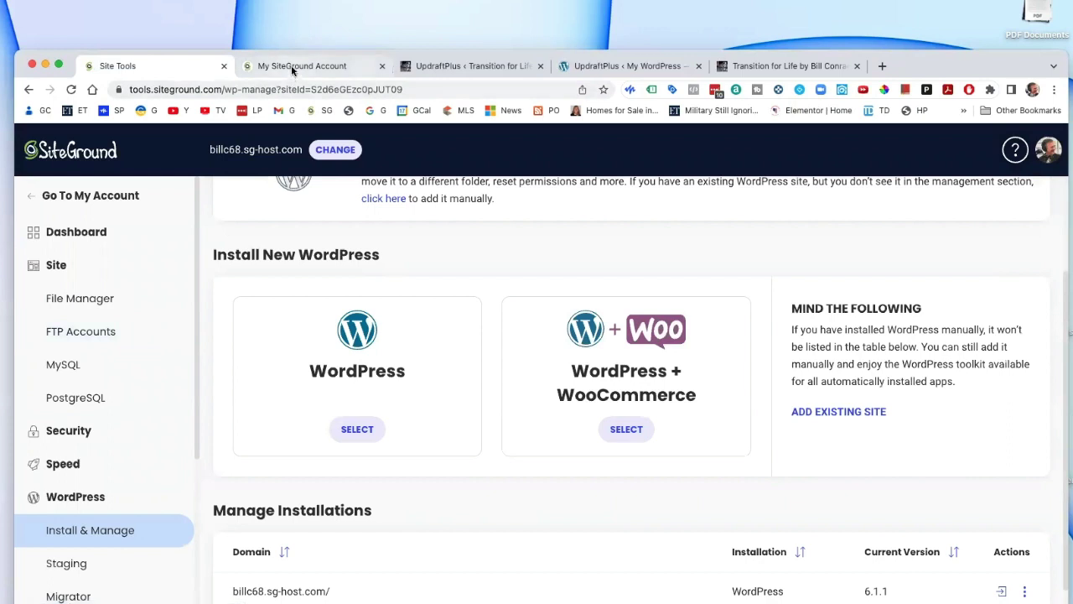
click(327, 66)
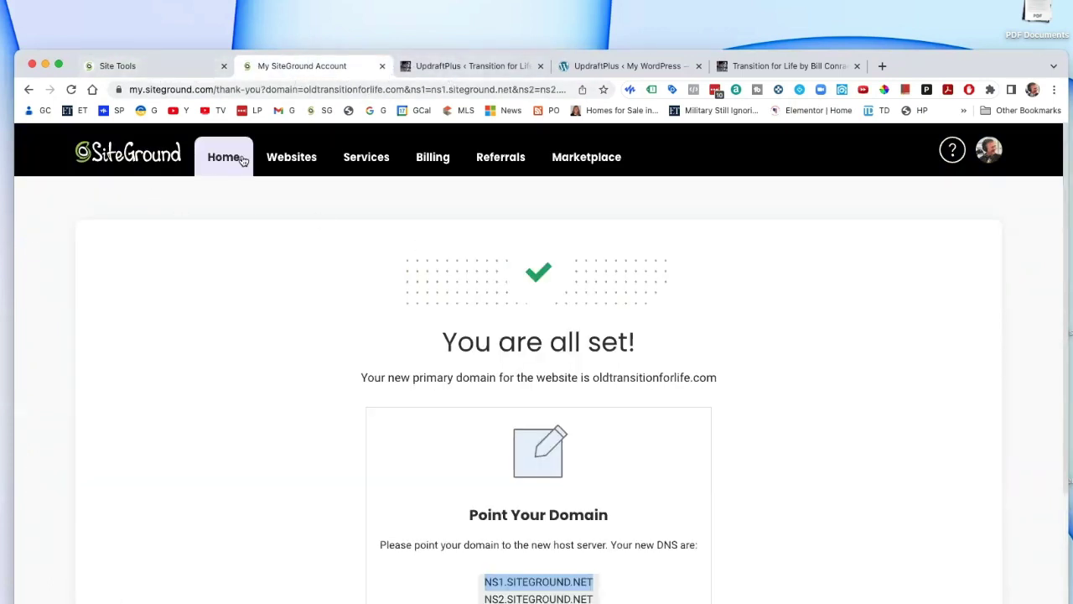
- Start changing the temporary sg-host site's primary domain, entering transitionforlife.com
click(288, 160)
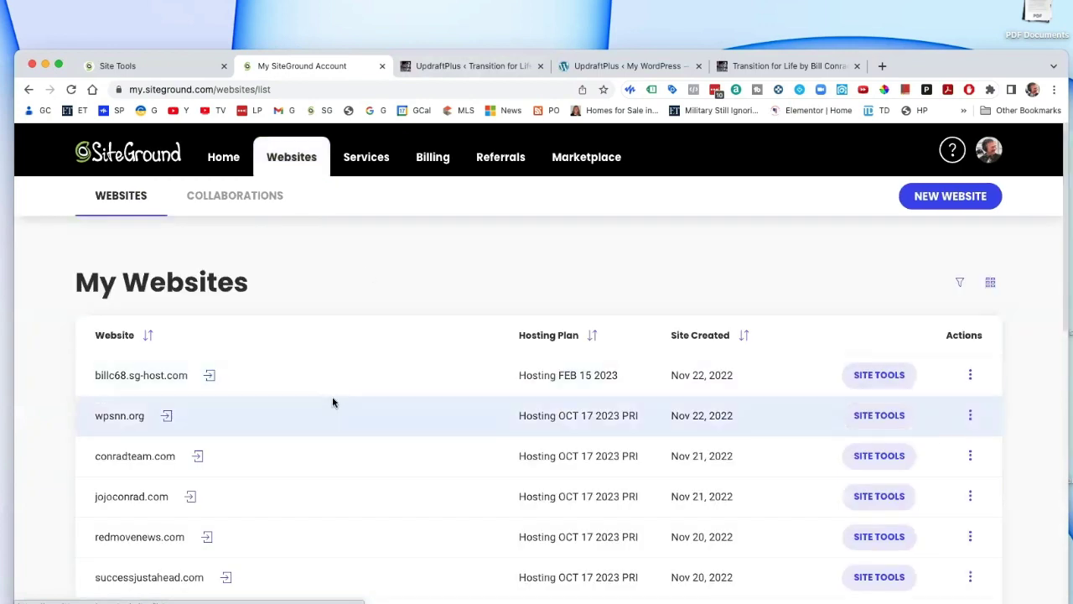
click(970, 375)
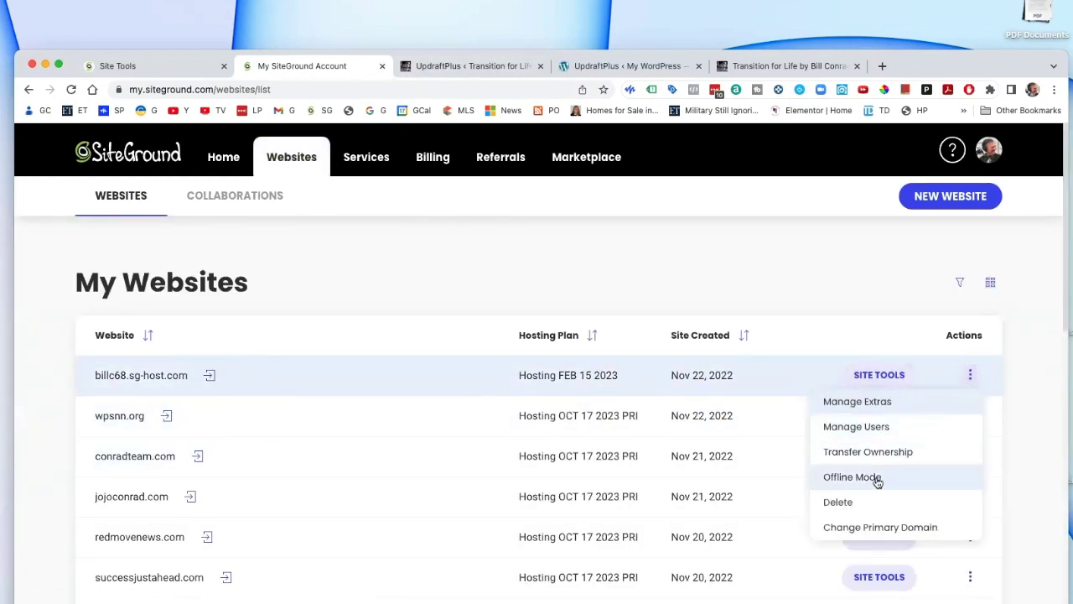
click(840, 528)
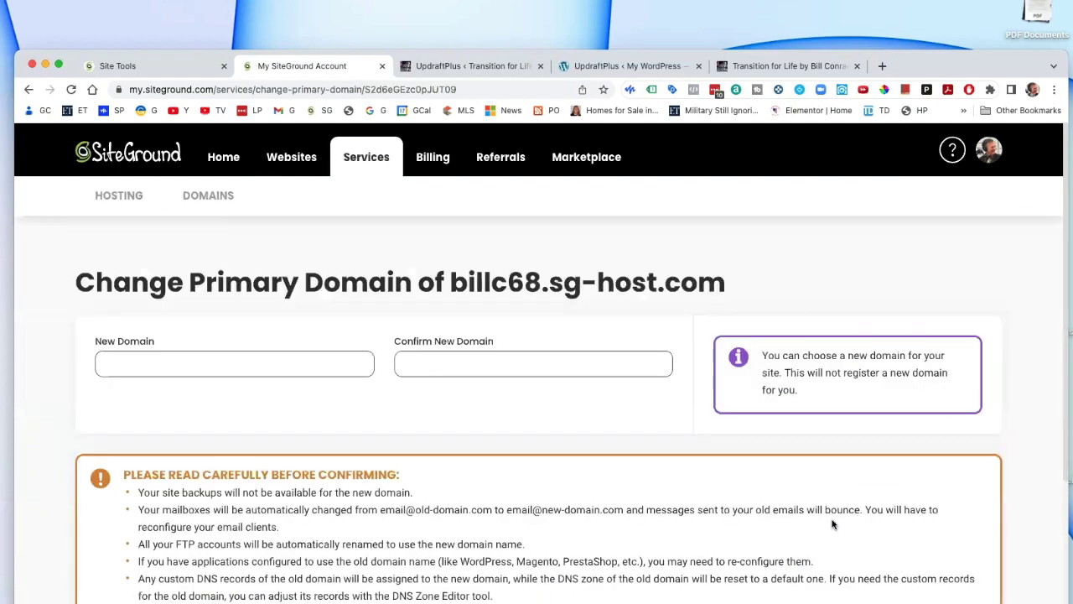
click(182, 372)
text(transitionforlife.com)
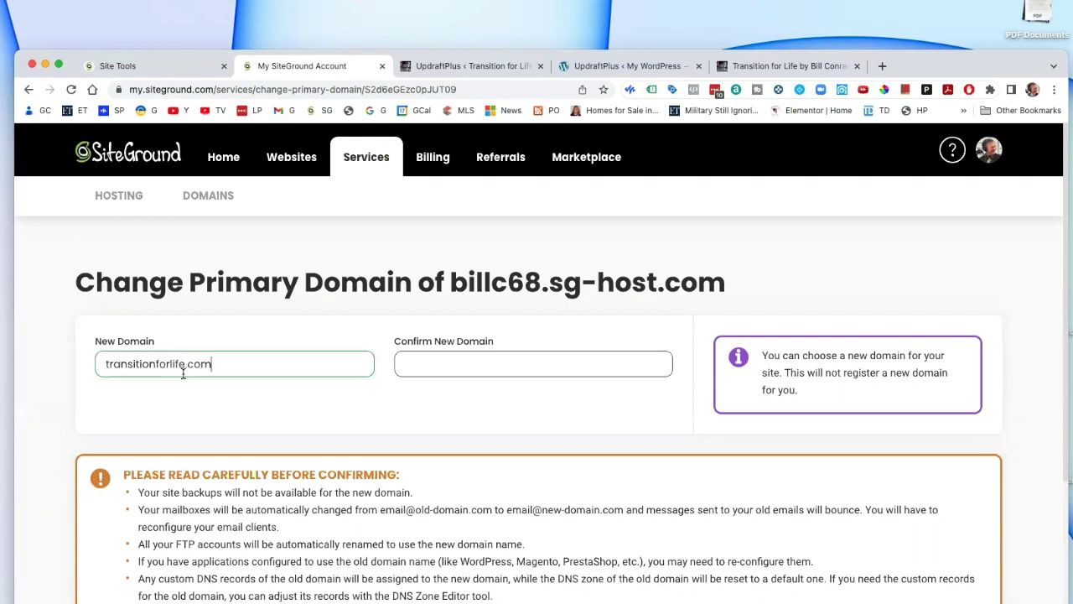
- Copy transitionforlife.com into the Confirm New Domain field and confirm the change
drag(216, 363, 104, 363)
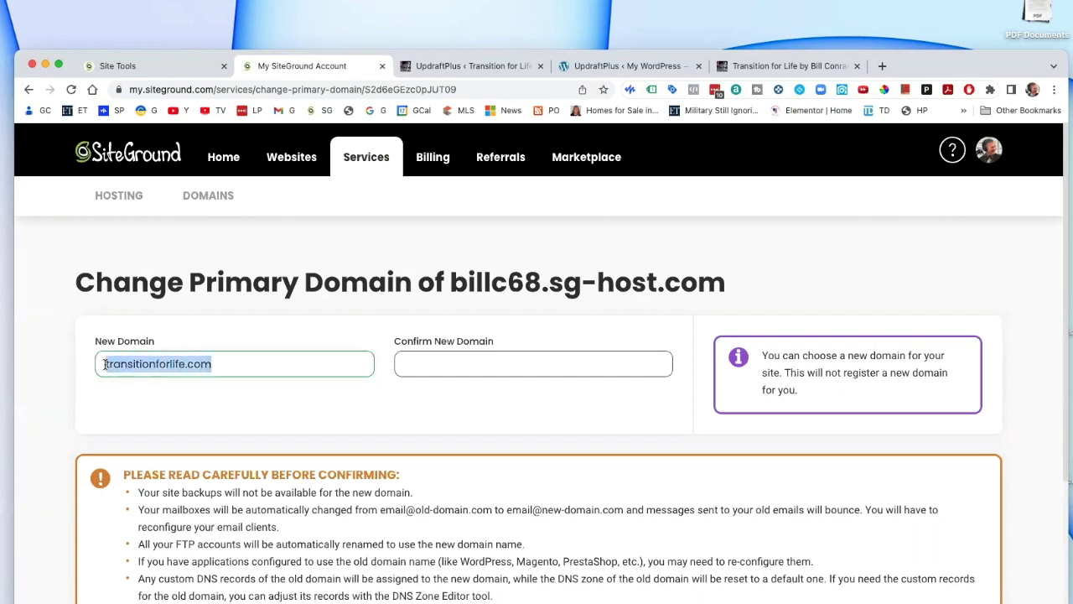
click(452, 365)
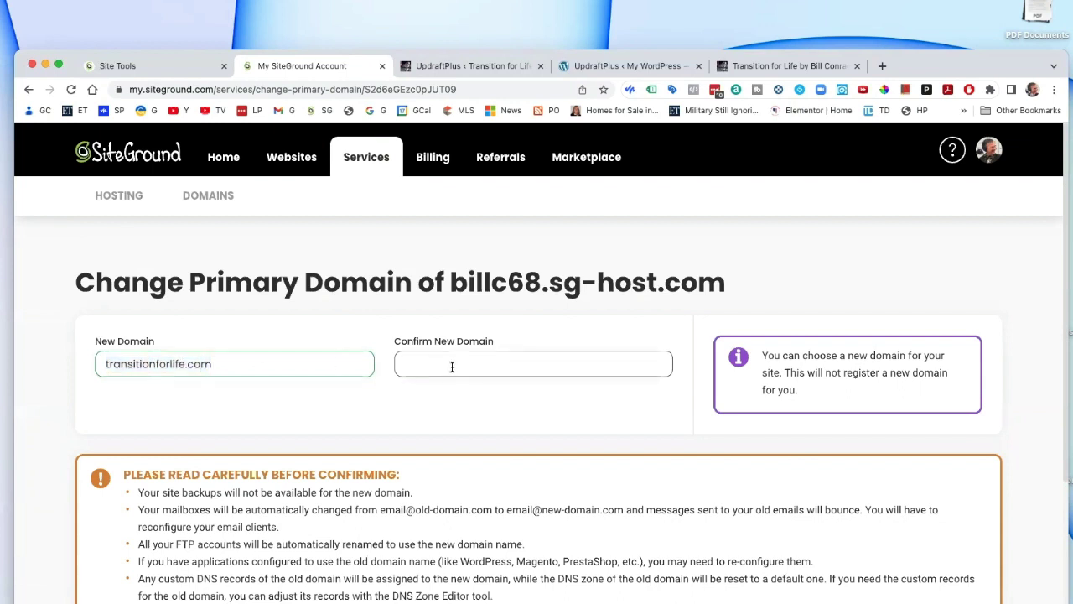
right_click(452, 367)
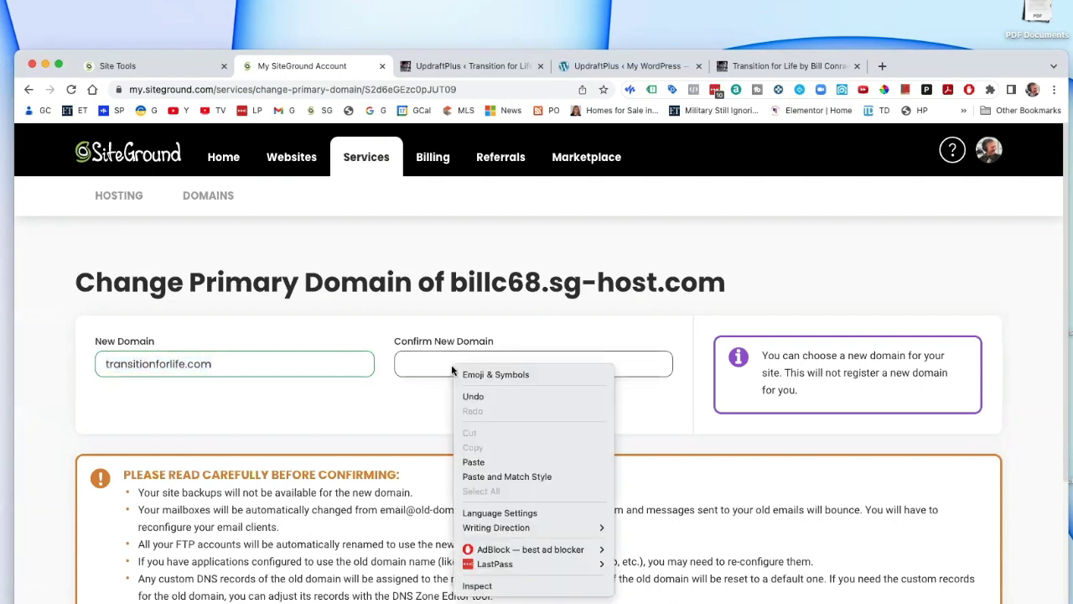
click(239, 374)
double_click(126, 364)
click(125, 365)
drag(222, 366, 87, 364)
right_click(141, 370)
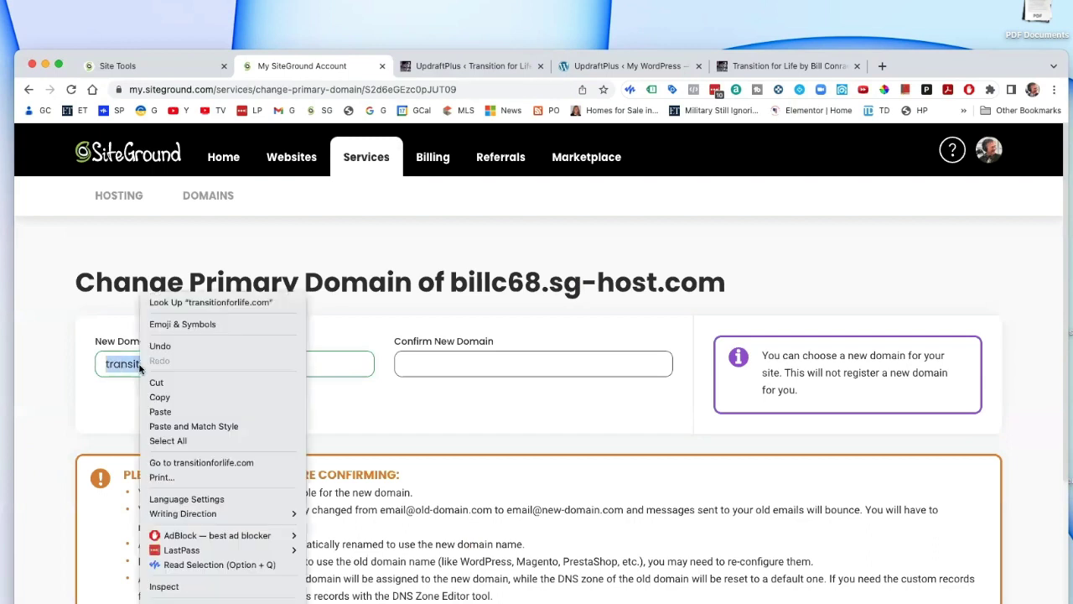
click(165, 397)
click(417, 364)
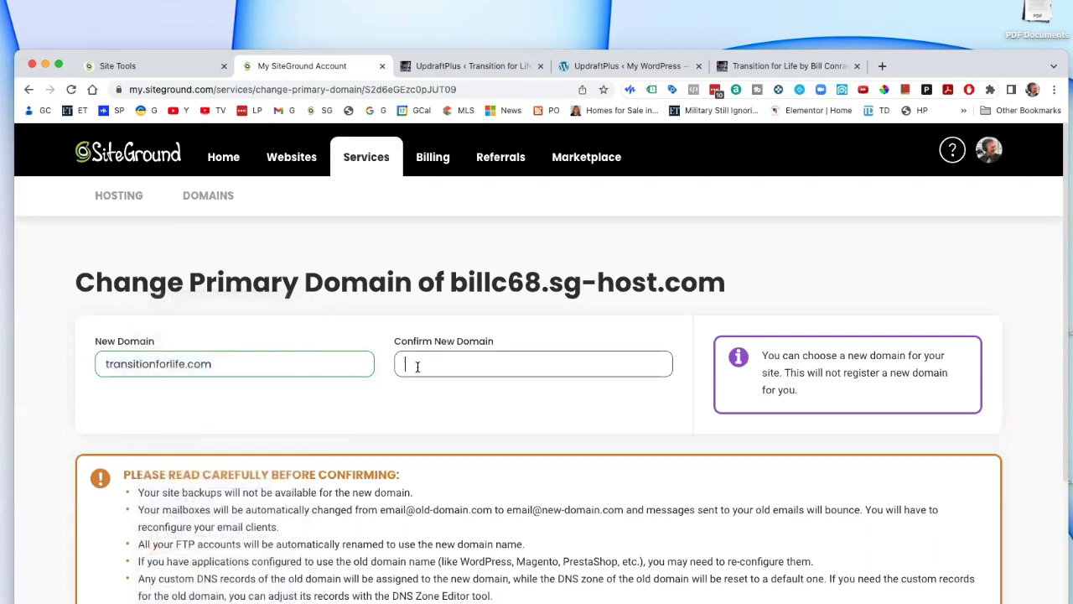
right_click(416, 364)
click(440, 462)
scroll(323, 419, down, 3)
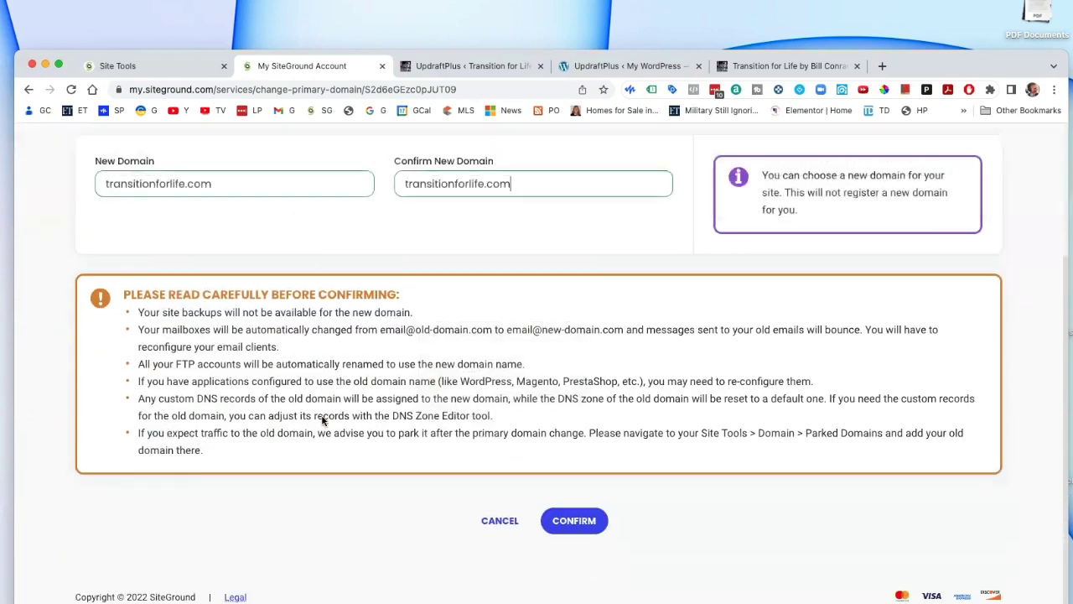
scroll(323, 419, up, 1)
click(572, 589)
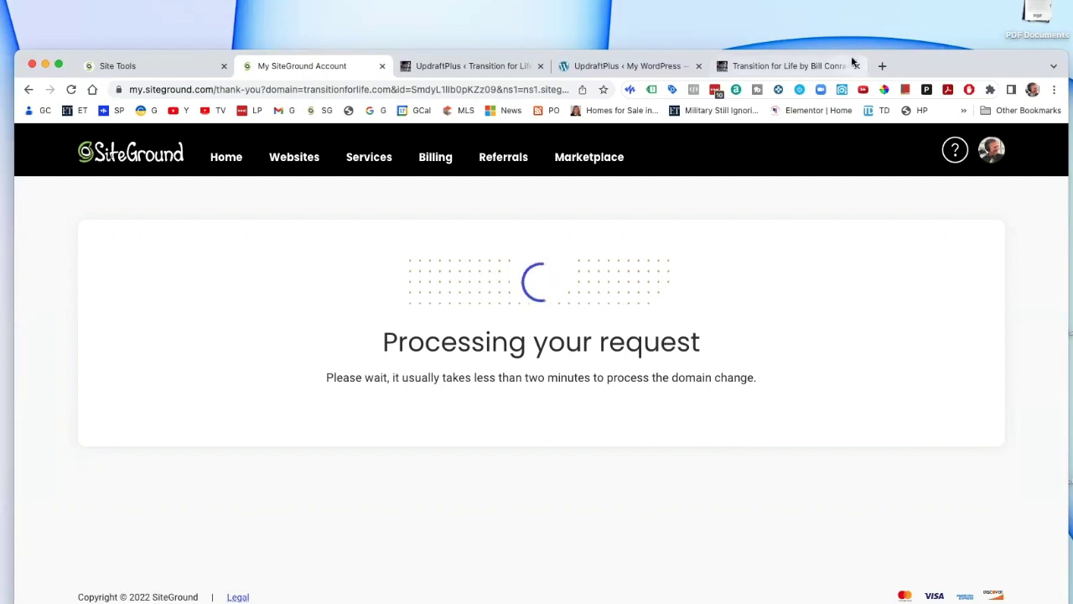
- Open a new blank Chrome tab while the domain change processes
click(882, 66)
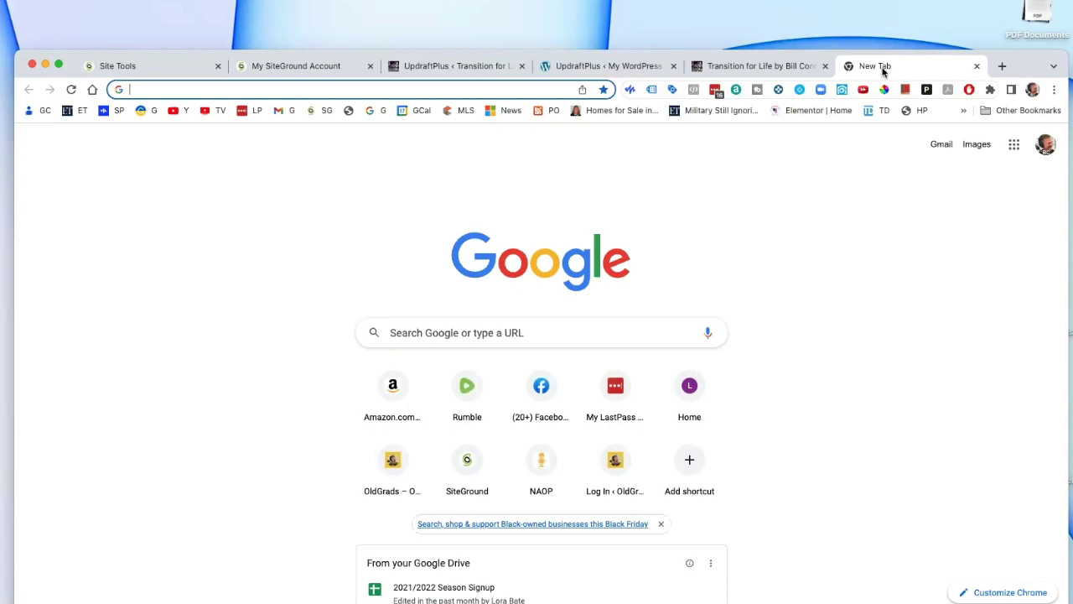
- Search Google for 'how to set mac hosts file'
text(how set)
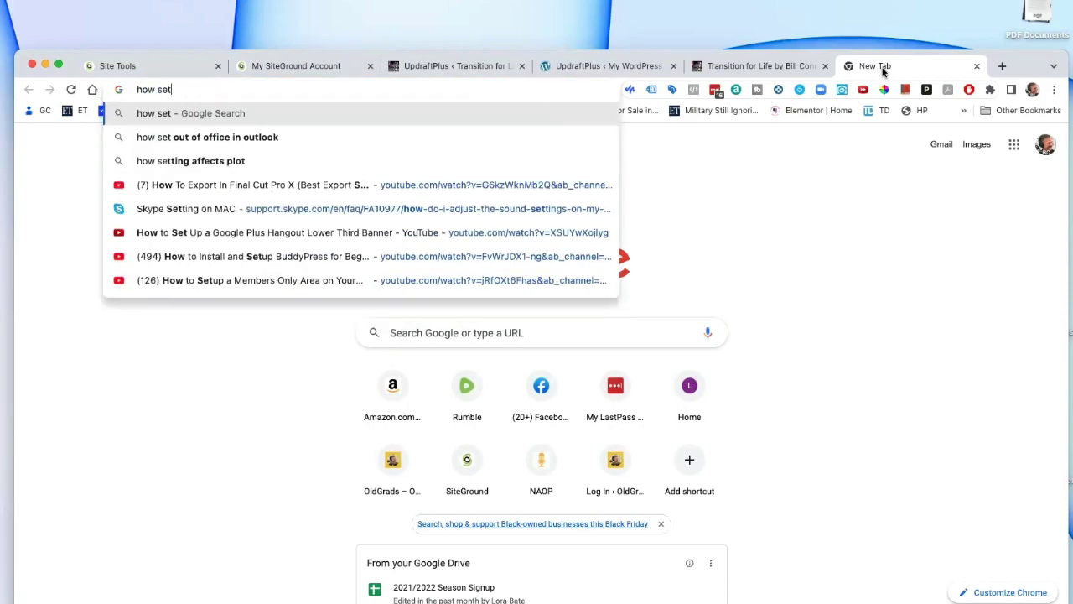
key(BackSpace)
key(BackSpace)
key(BackSpace)
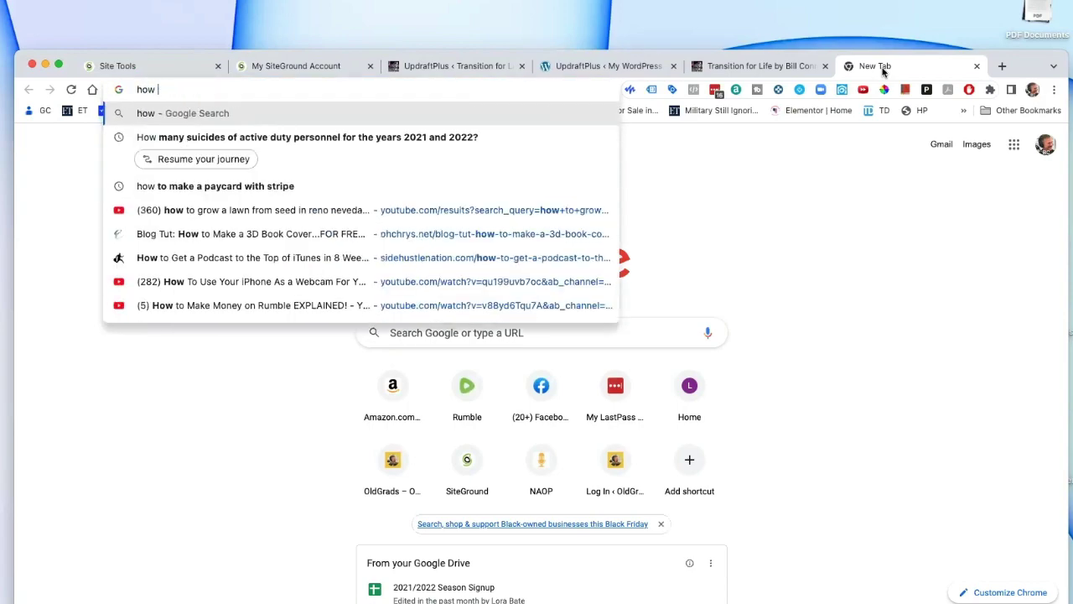
text(to set )
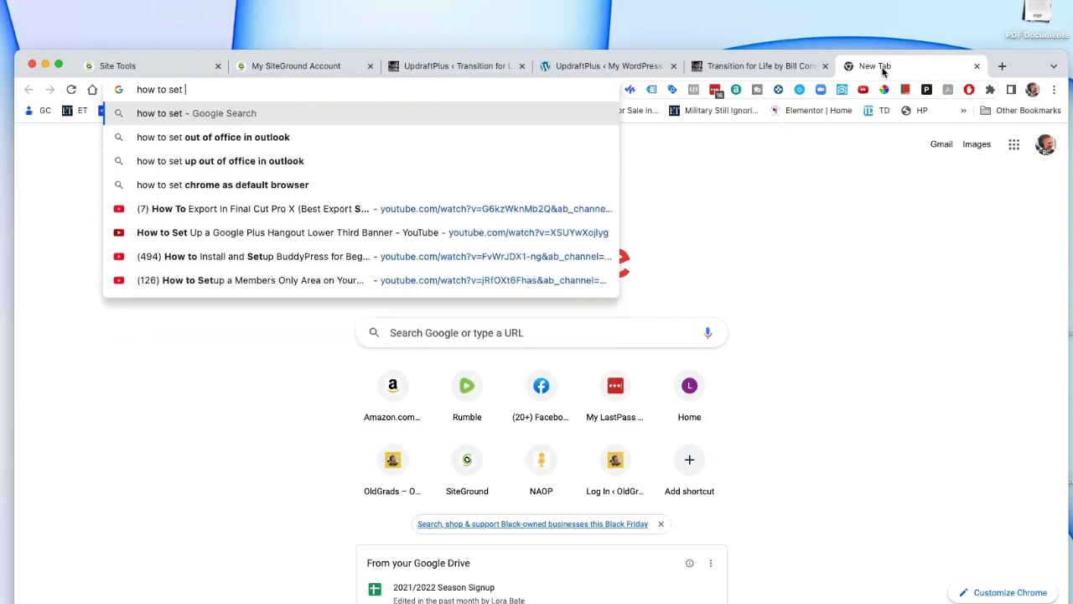
text(mac h)
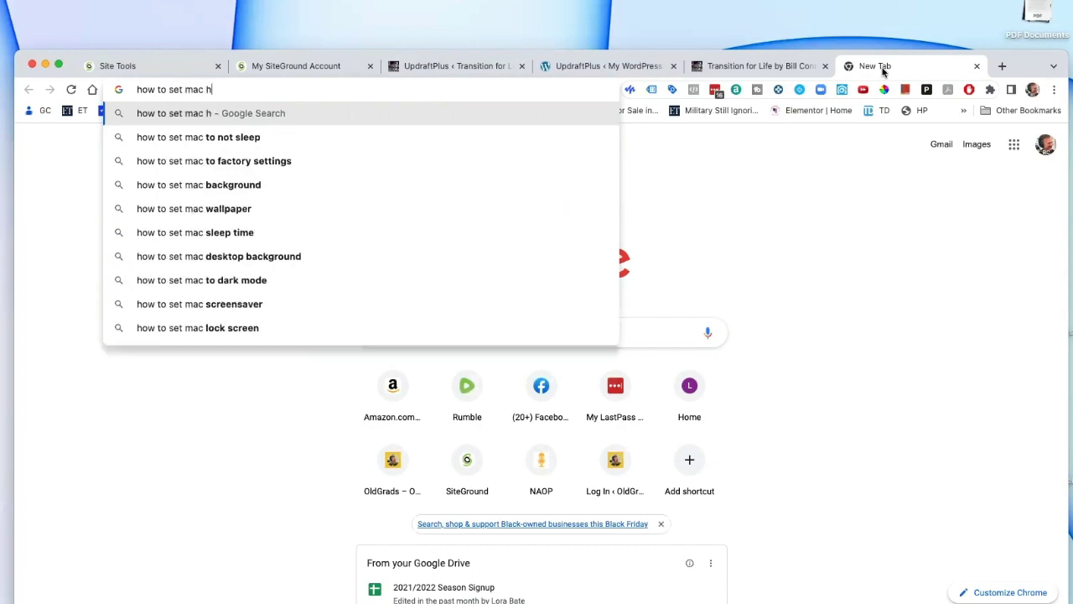
text(osts file)
key(Return)
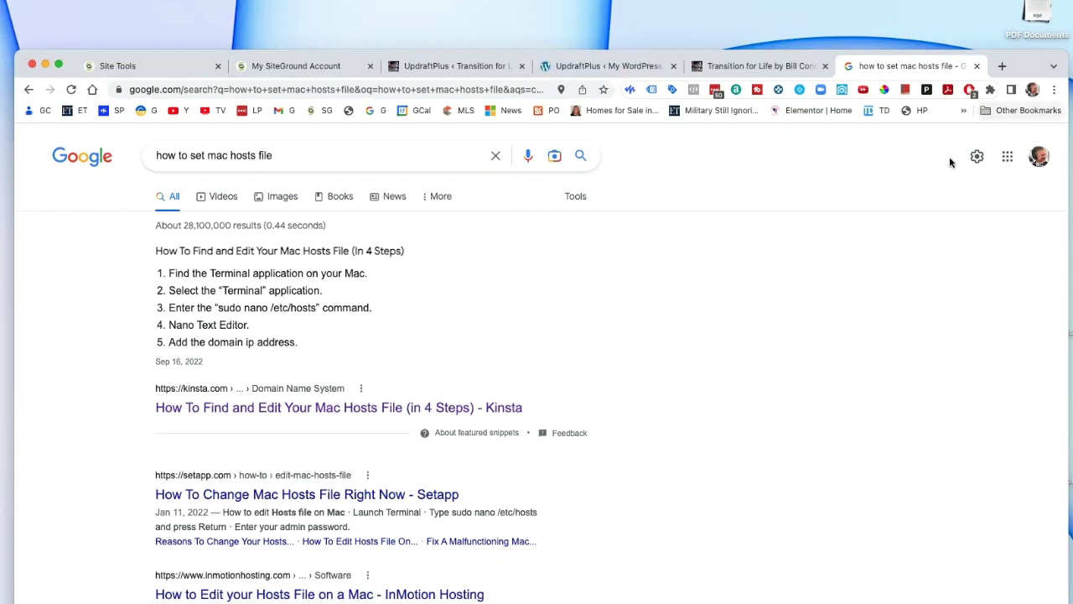
- Launch Terminal through Spotlight search and move its window aside
key(super+space)
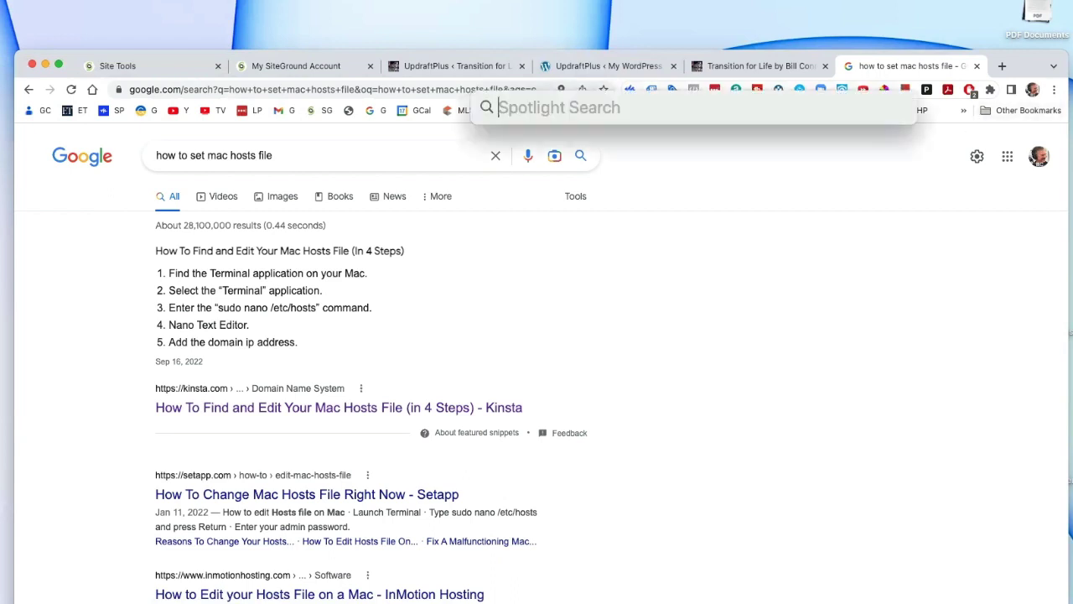
text(terminal)
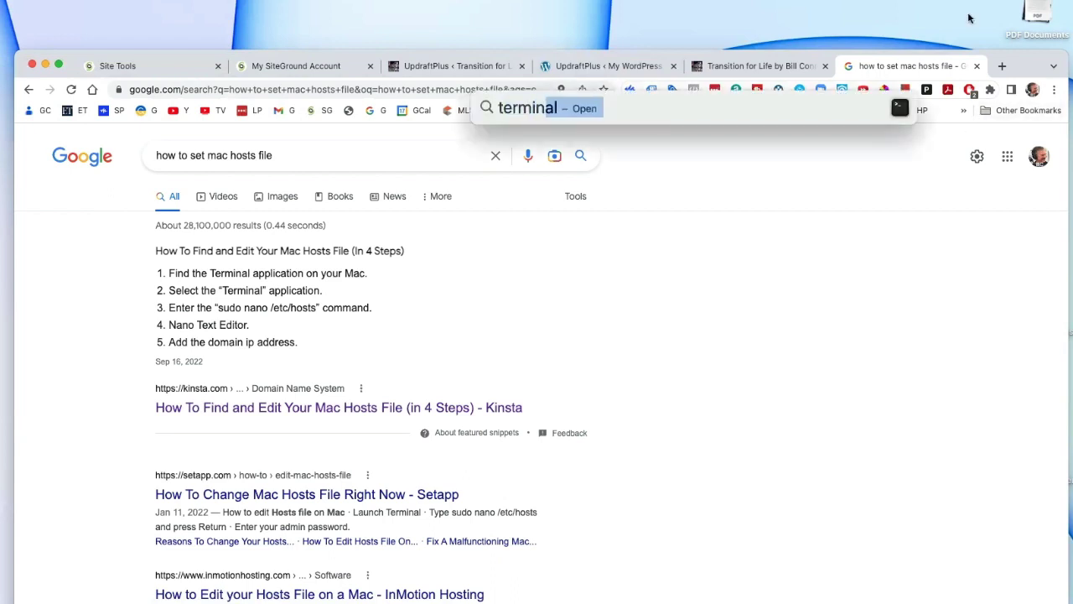
key(Return)
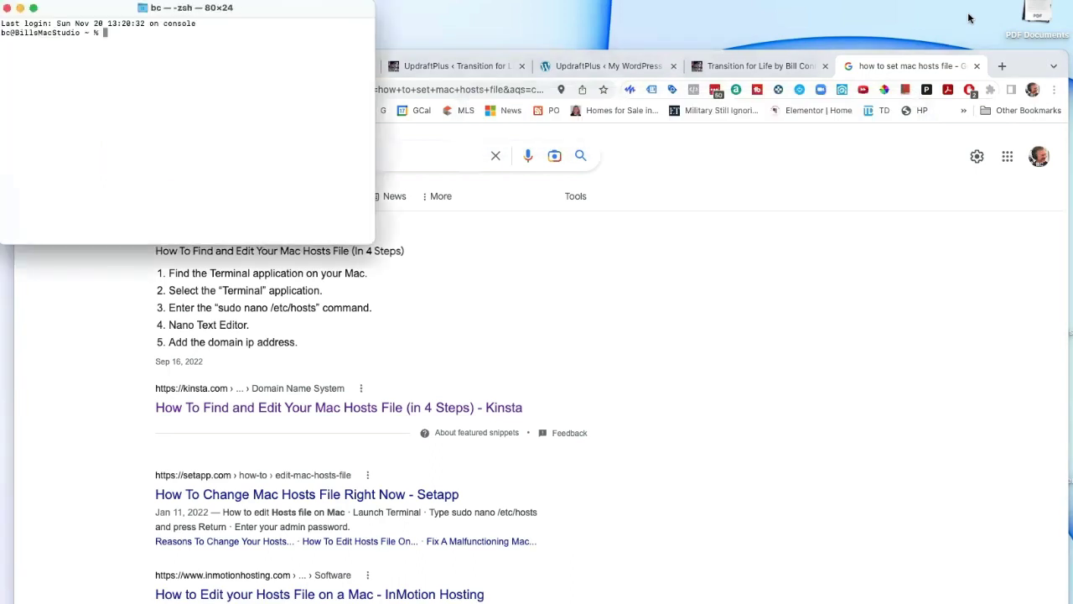
drag(97, 11, 1072, 2)
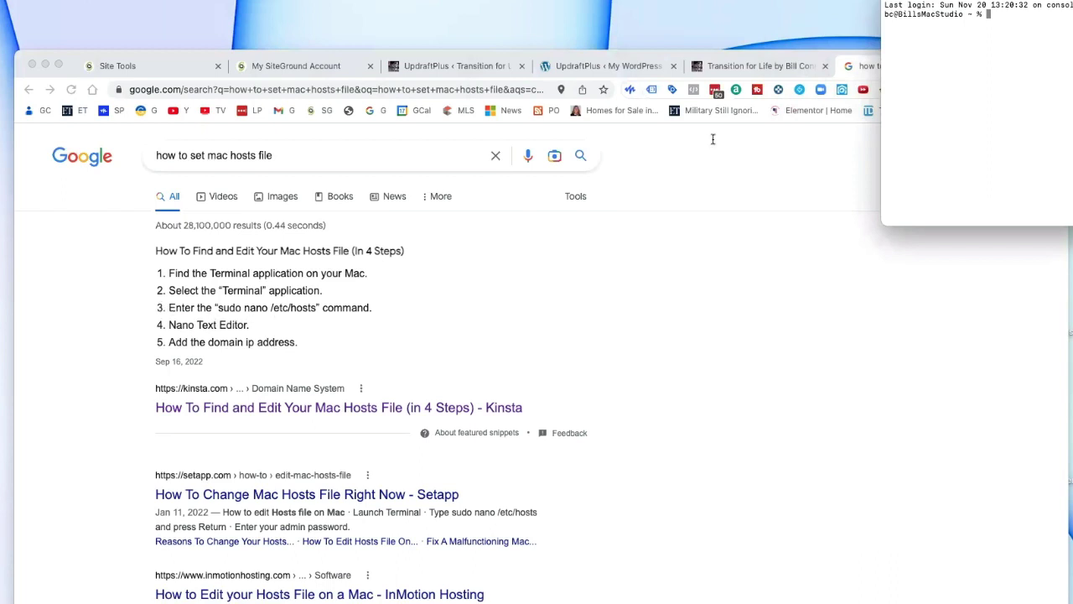
- Run sudo nano on the /etc/hosts file in Terminal
click(216, 307)
drag(313, 308, 217, 309)
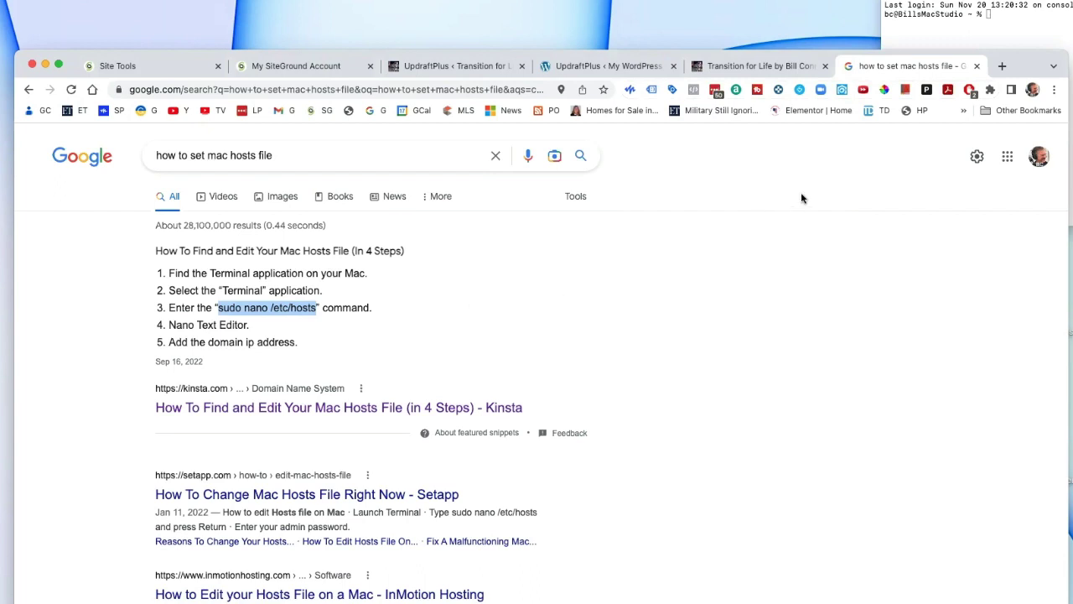
click(989, 14)
right_click(989, 13)
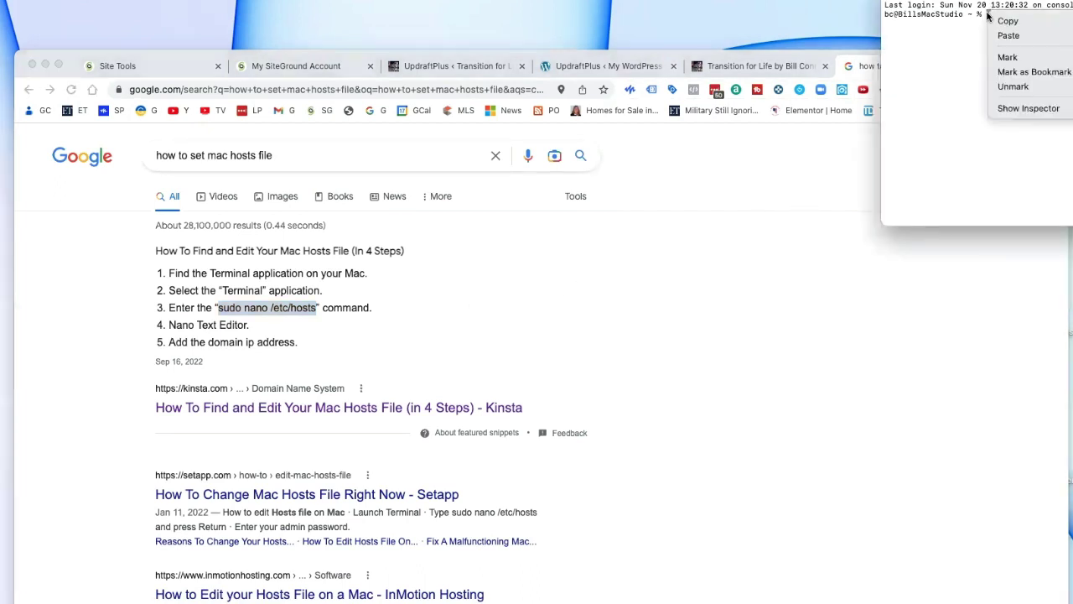
click(1007, 37)
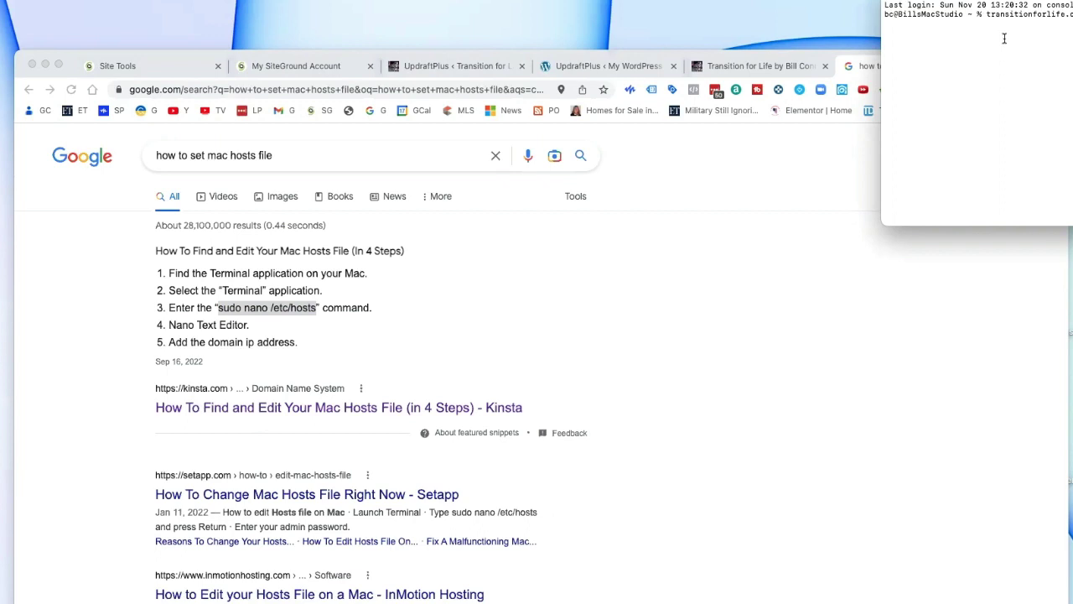
key(BackSpace)
key(BackSpace)
key(BackSpace)
key(BackSpace)
key(BackSpace)
key(BackSpace)
key(BackSpace)
key(BackSpace)
key(BackSpace)
key(BackSpace)
key(BackSpace)
key(BackSpace)
key(BackSpace)
key(BackSpace)
key(BackSpace)
key(BackSpace)
key(BackSpace)
key(BackSpace)
text(sudo nano /etc/host)
key(Return)
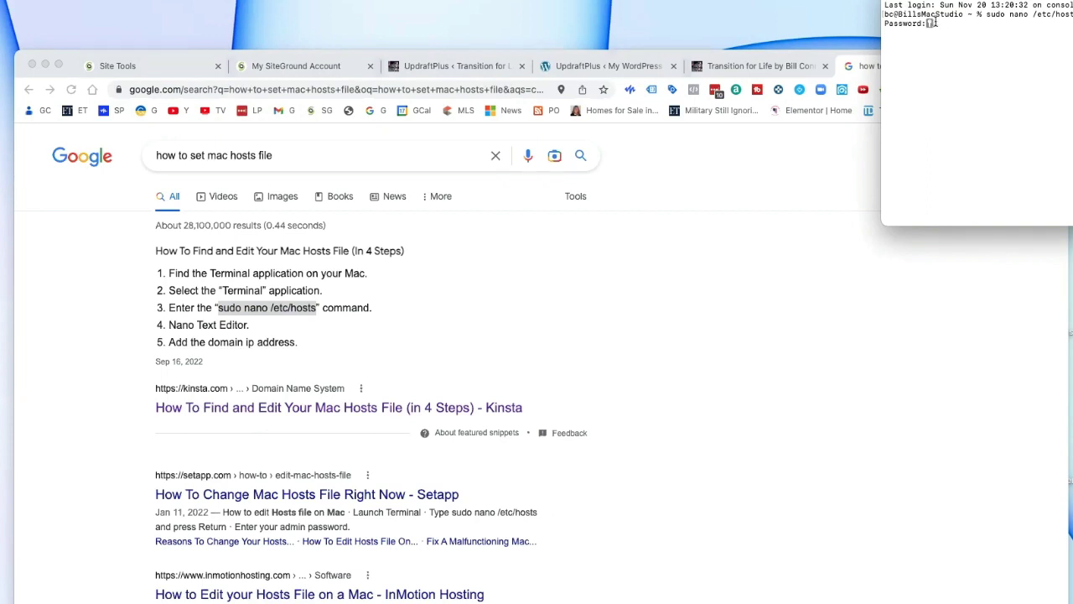
- Enter the account password so nano opens /etc/hosts with its localhost entries
double_click(930, 24)
click(931, 24)
drag(993, 0, 916, 121)
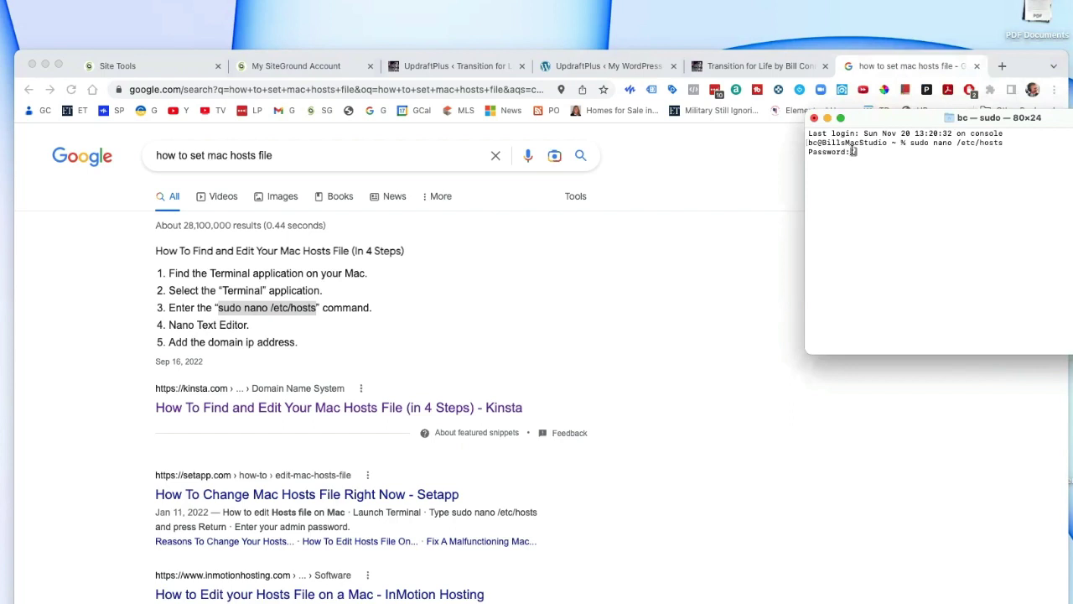
double_click(854, 152)
right_click(853, 151)
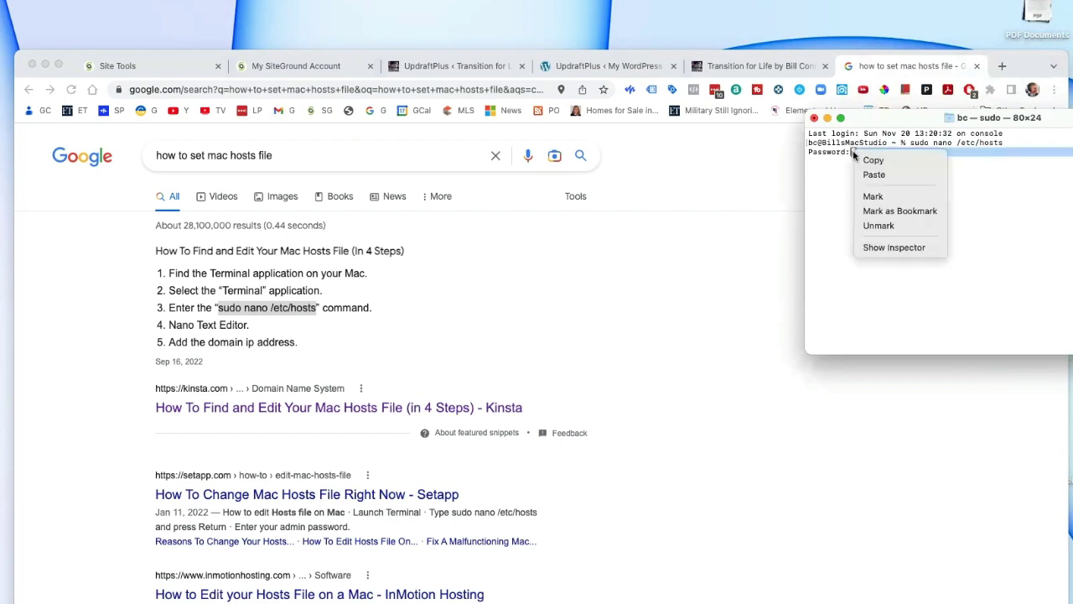
key(Escape)
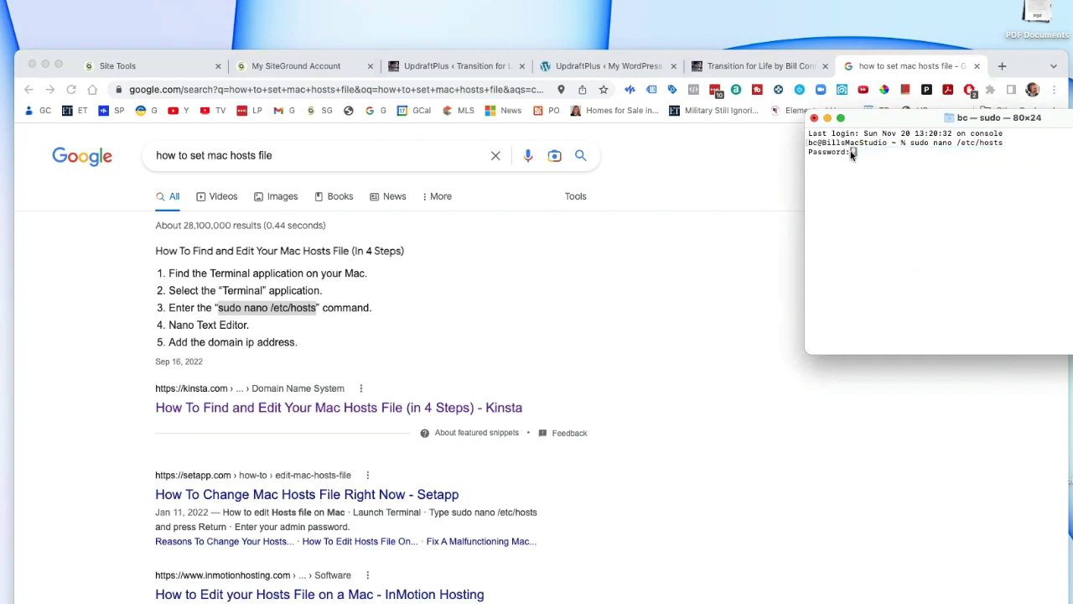
key(Return)
key(Return)
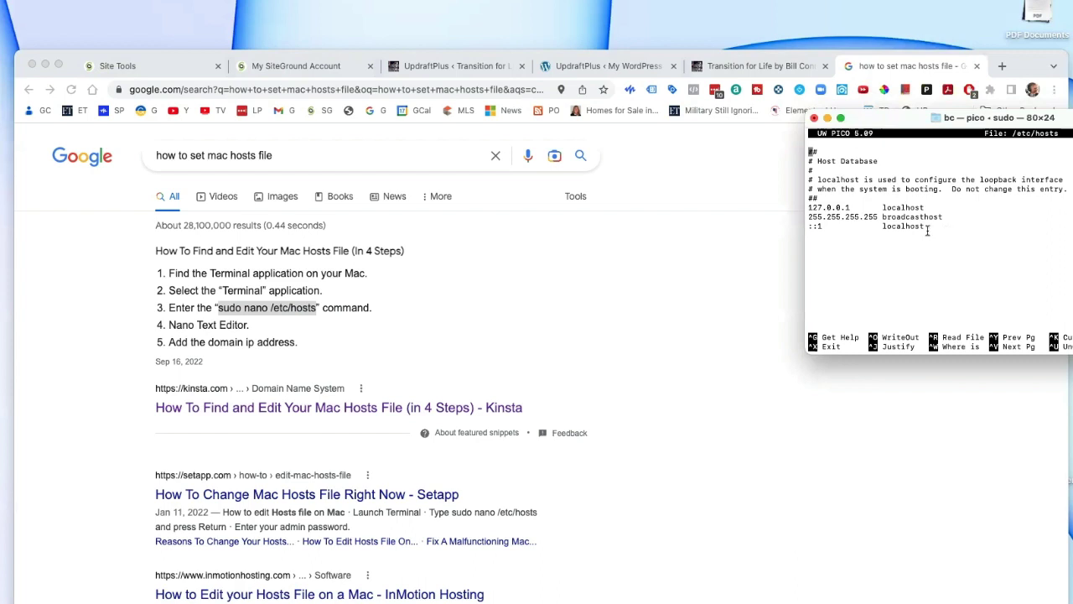
click(270, 67)
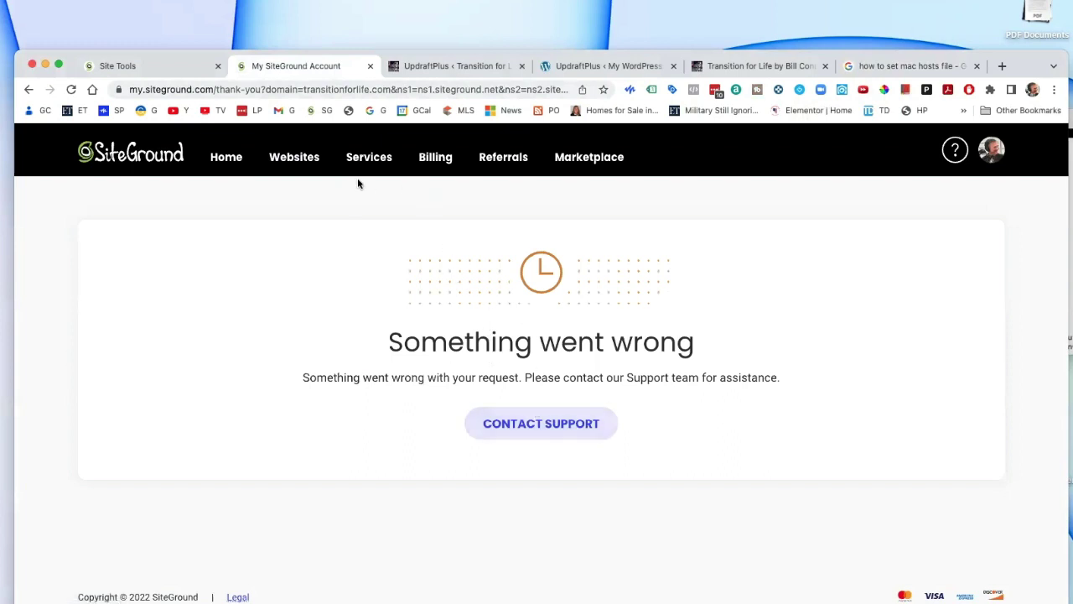
- Open Site Tools for transitionforlife.com from the websites list
click(290, 160)
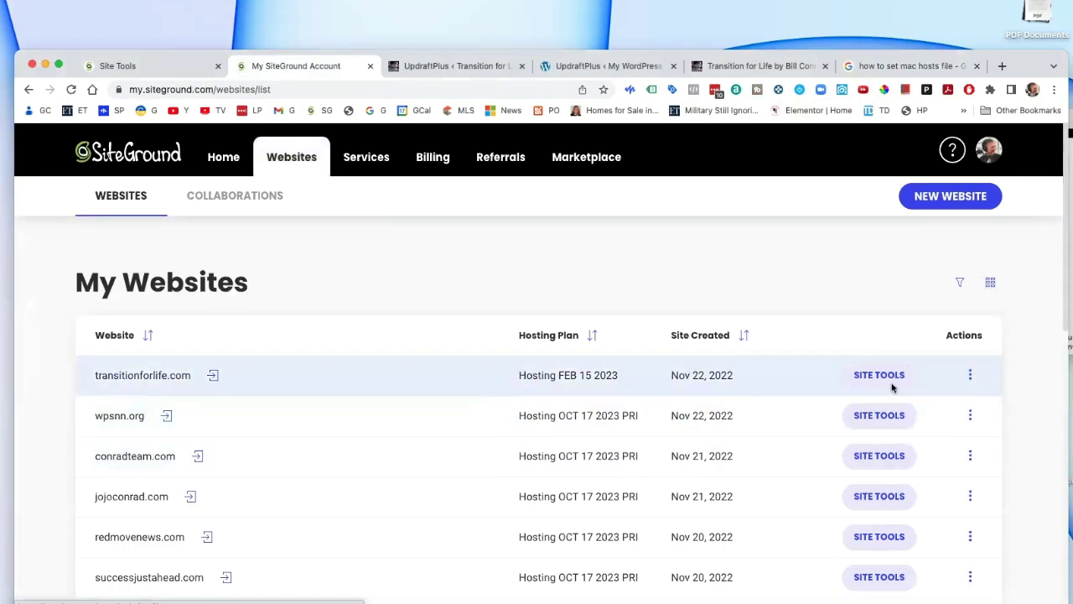
click(868, 377)
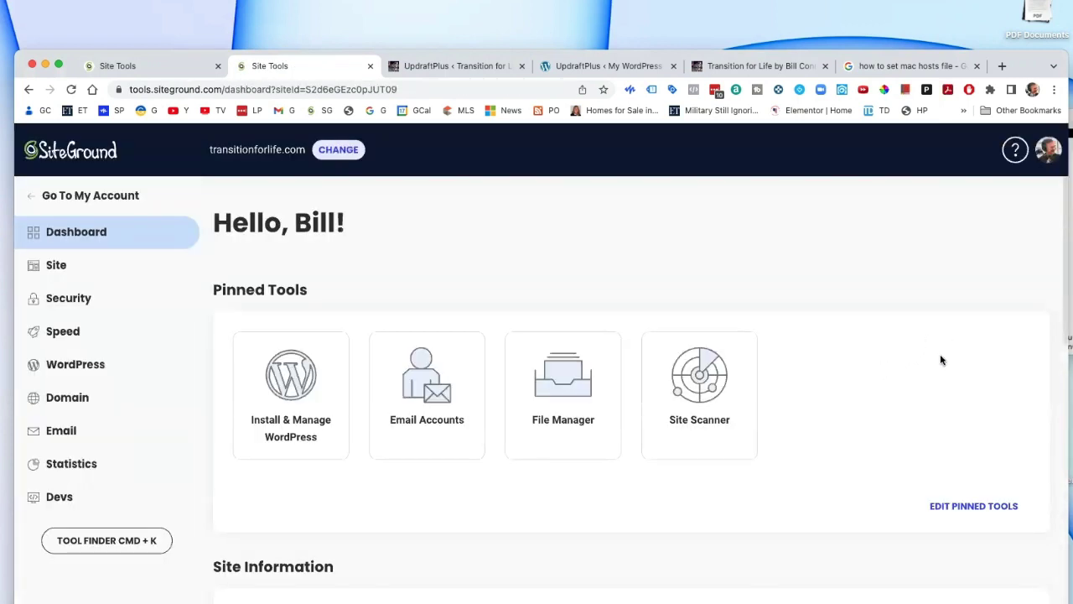
scroll(940, 356, down, 2)
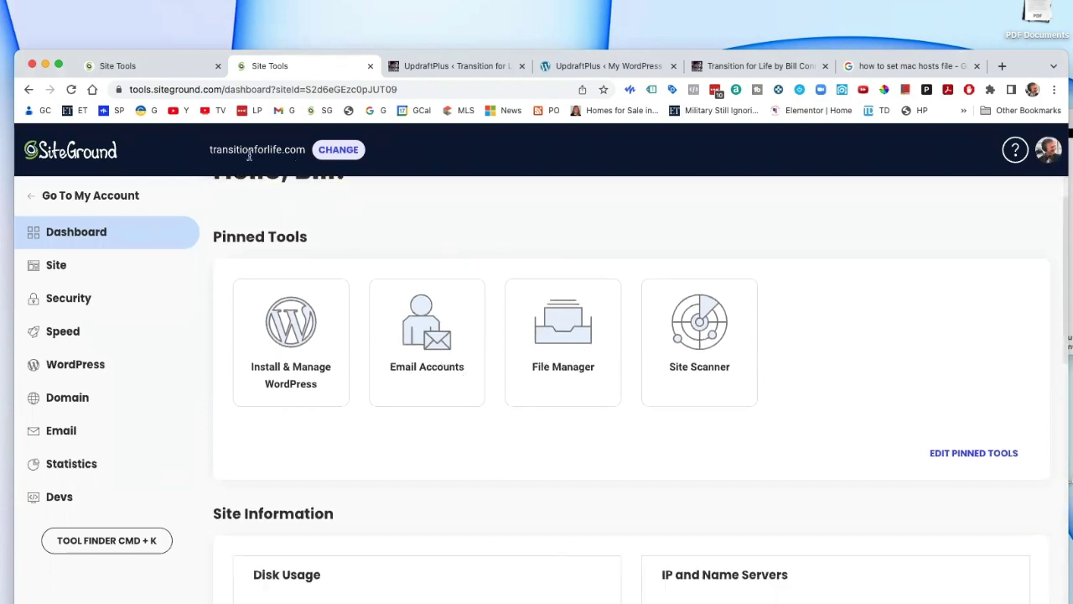
scroll(601, 366, down, 5)
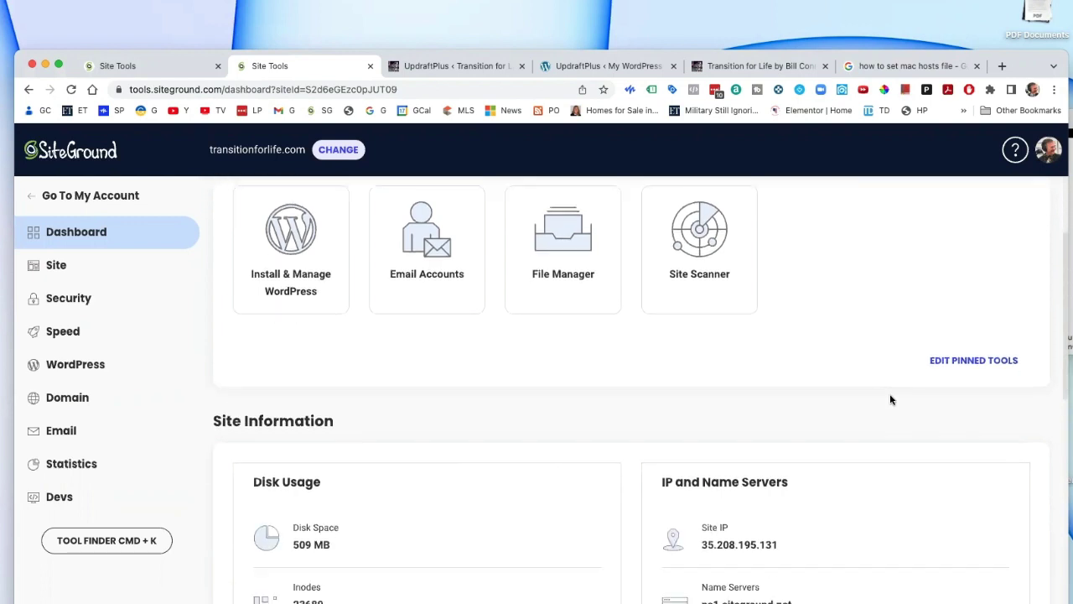
- Copy the Site IP 35.208.195.131 from Site Information
drag(783, 441, 703, 442)
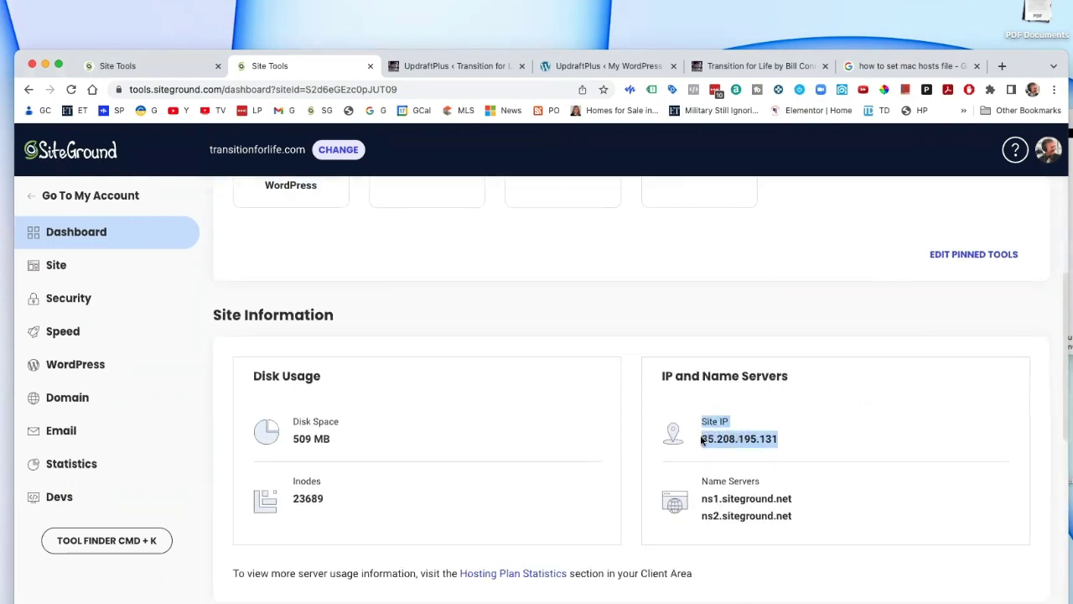
click(705, 442)
drag(704, 442, 782, 442)
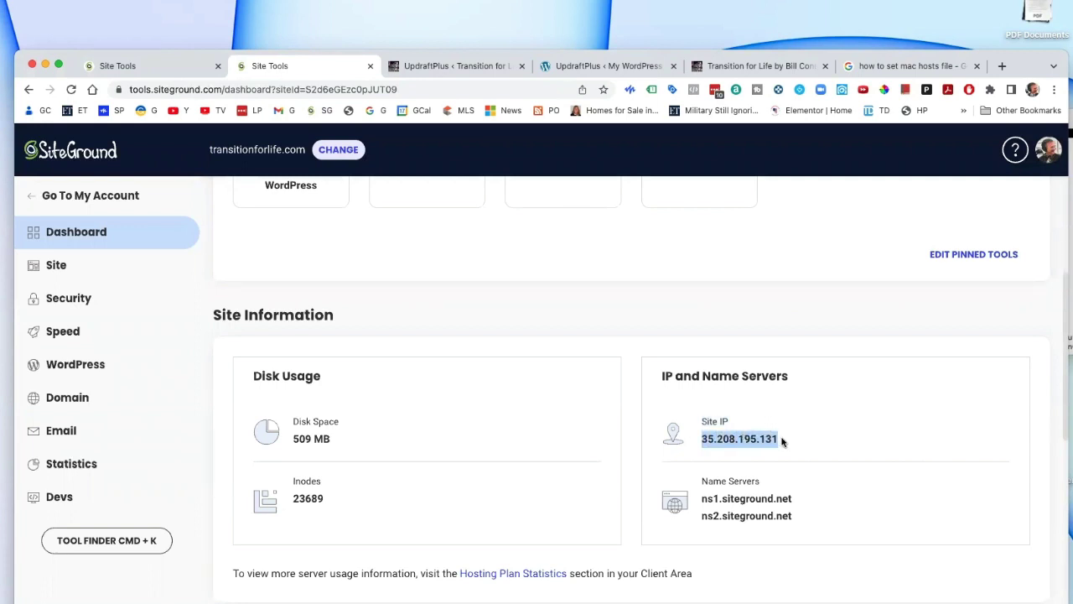
right_click(771, 438)
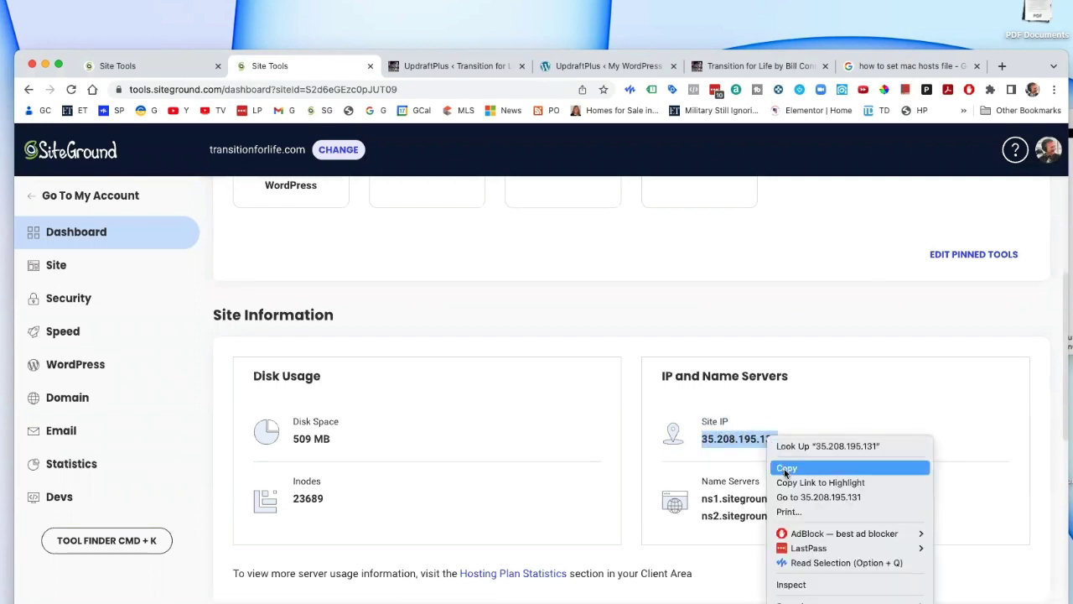
click(785, 469)
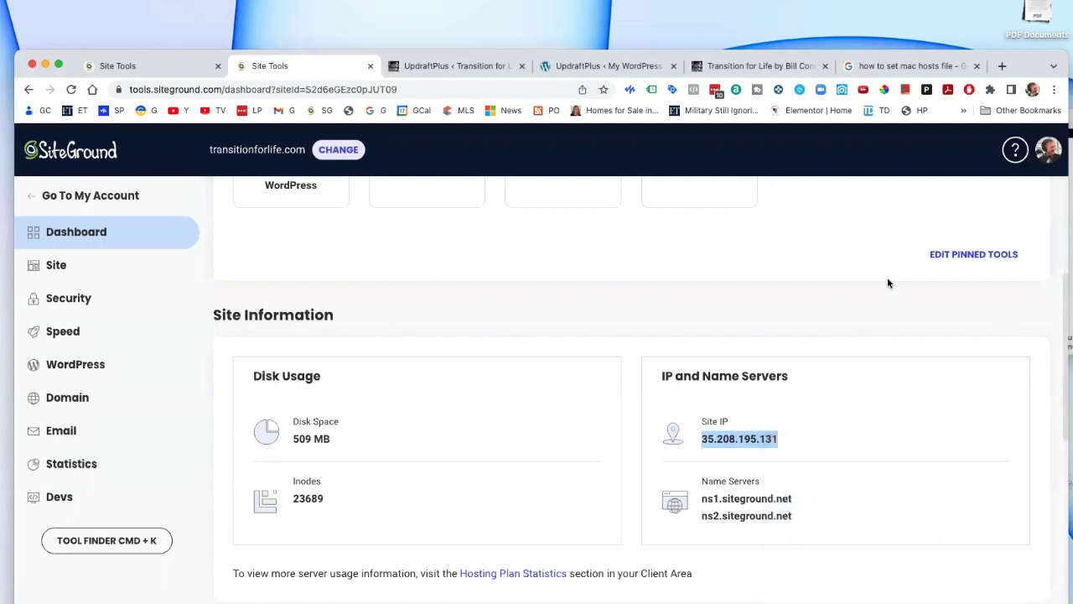
- Load transitionforlife.com in a new browser tab, which shows a privacy error
click(1002, 67)
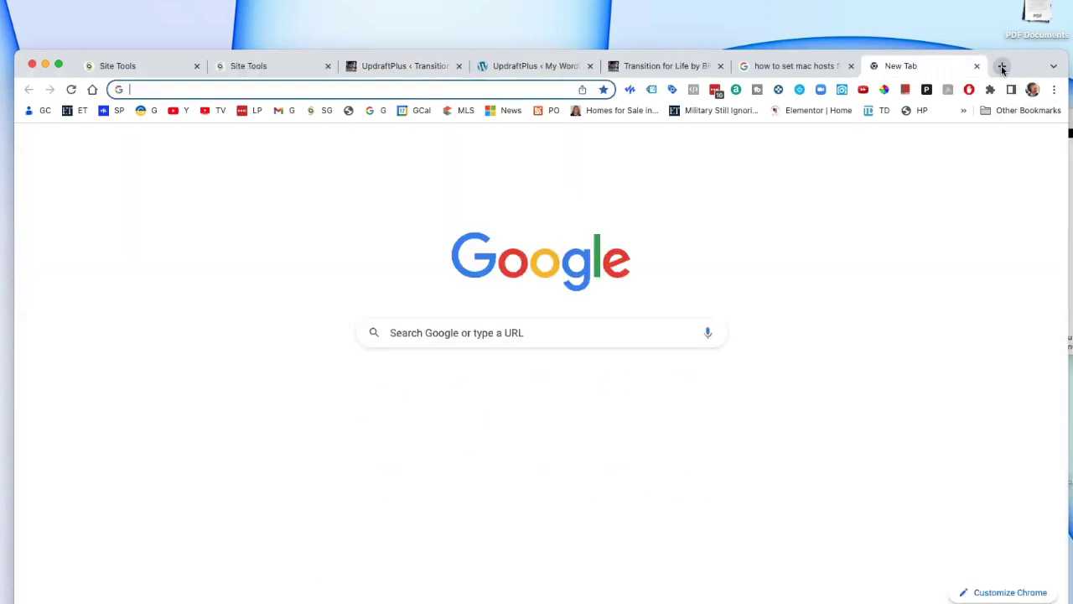
text(transitionforlife.com)
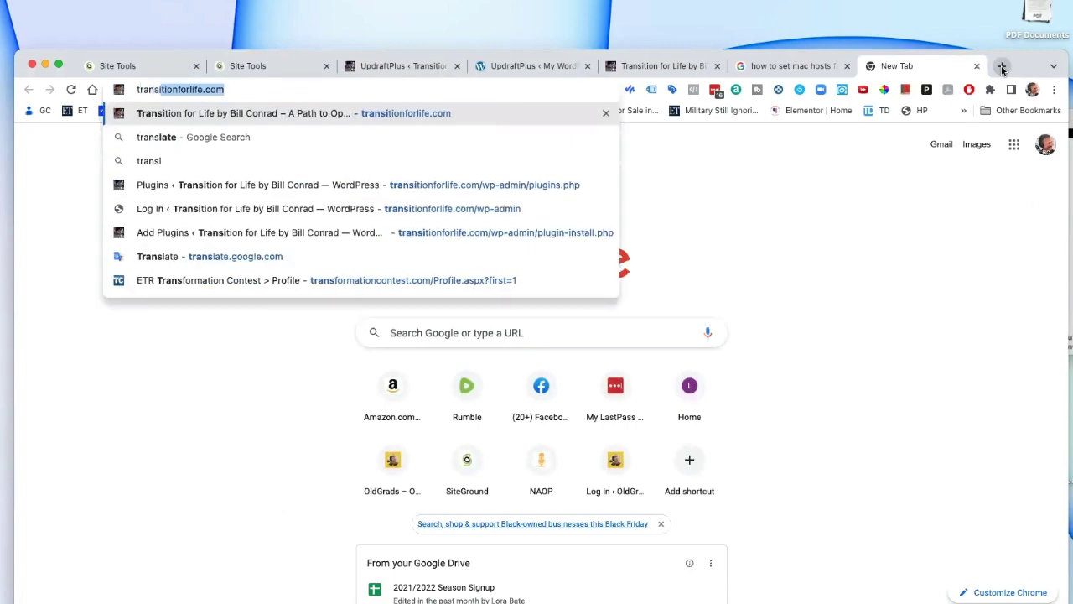
key(Return)
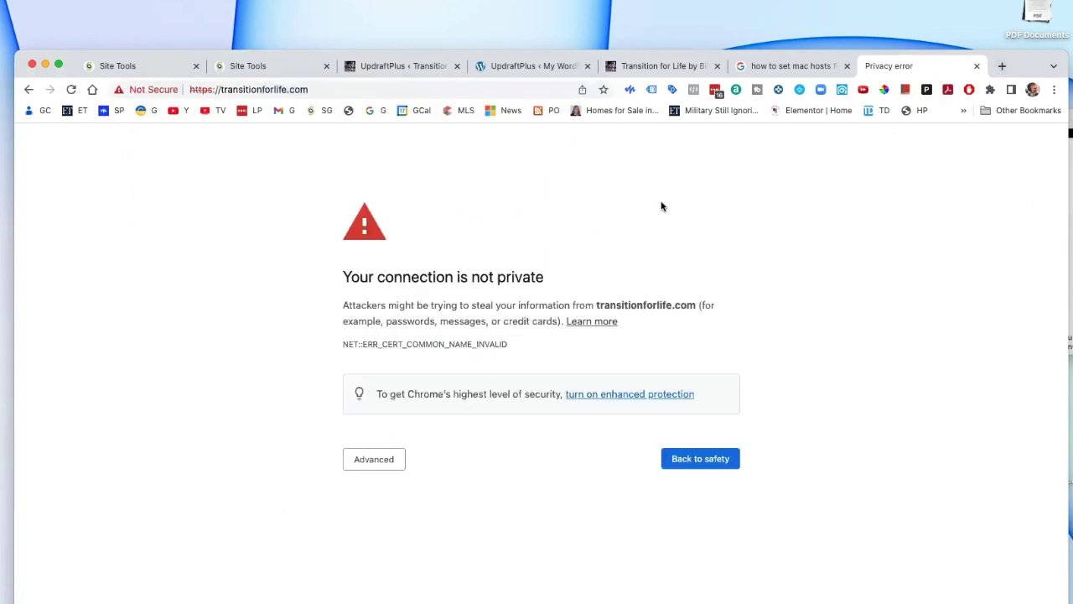
- Request a Let's Encrypt certificate for transitionforlife.com in Security > SSL Manager
click(265, 69)
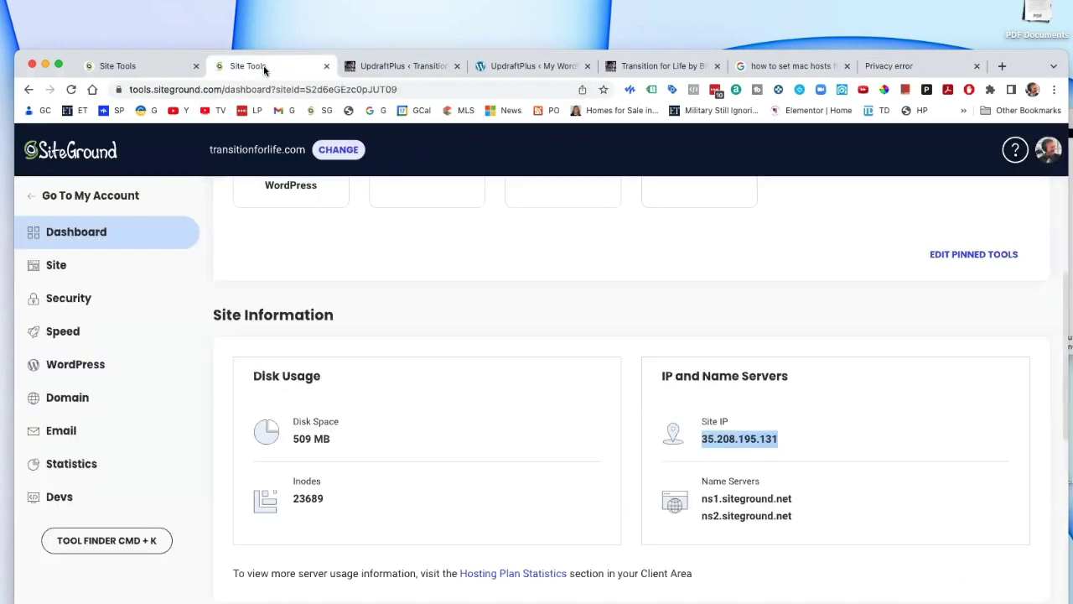
click(66, 303)
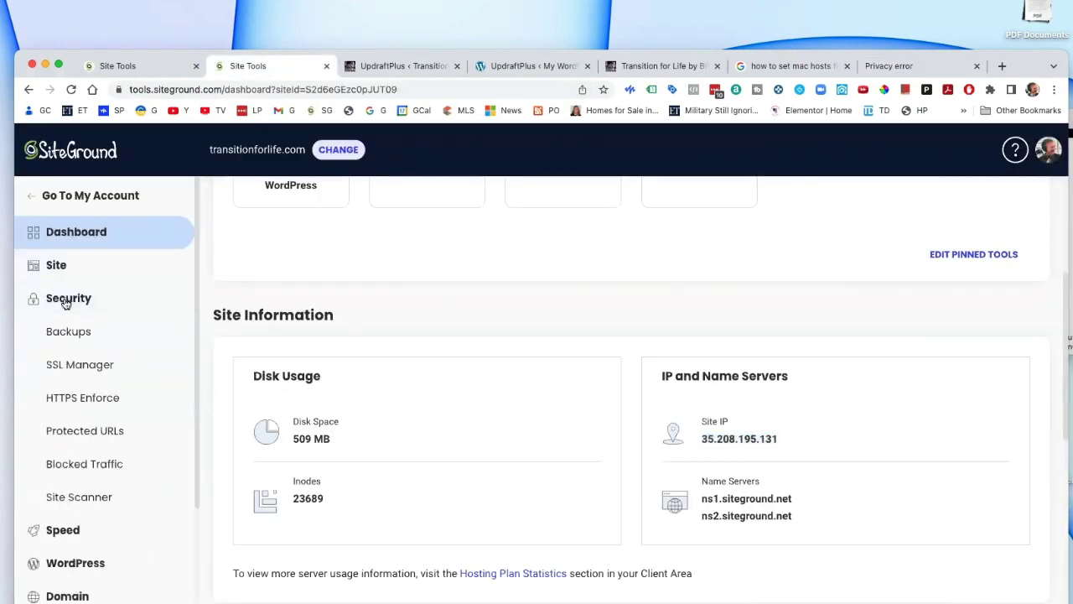
click(71, 365)
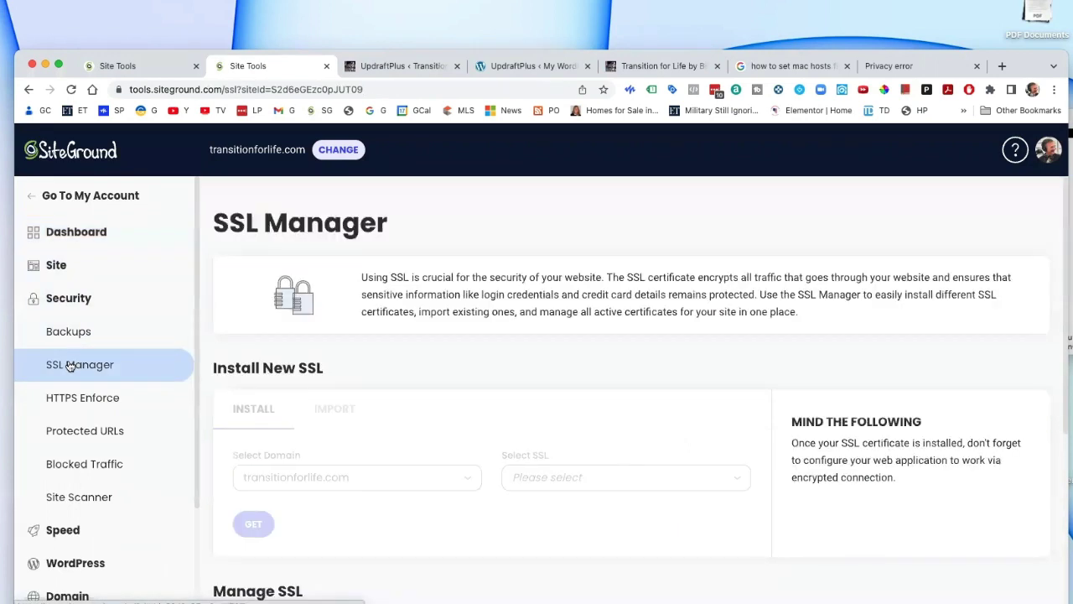
scroll(568, 470, down, 2)
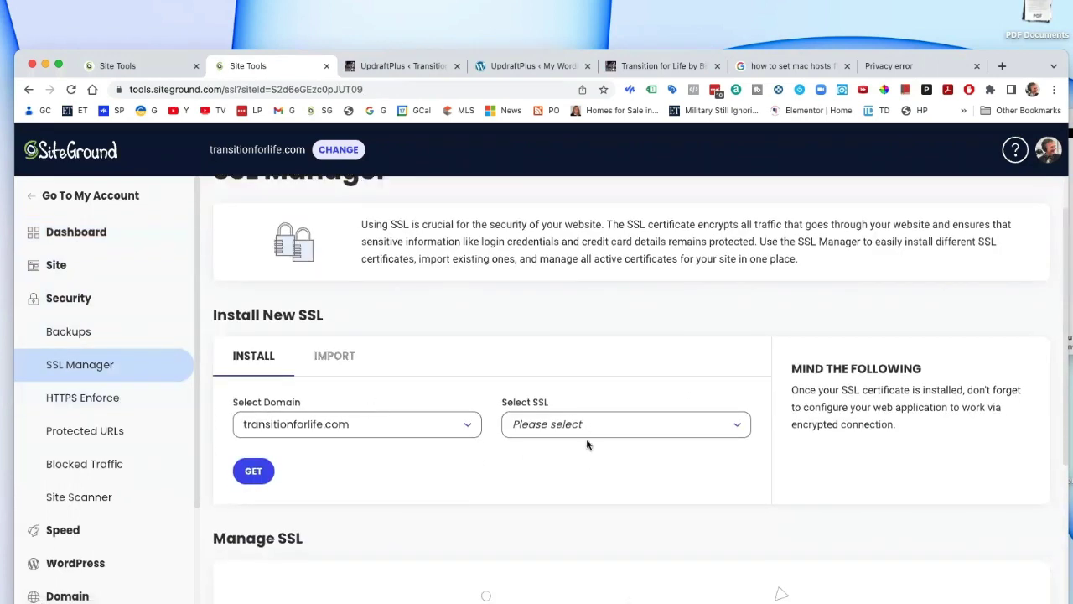
click(582, 426)
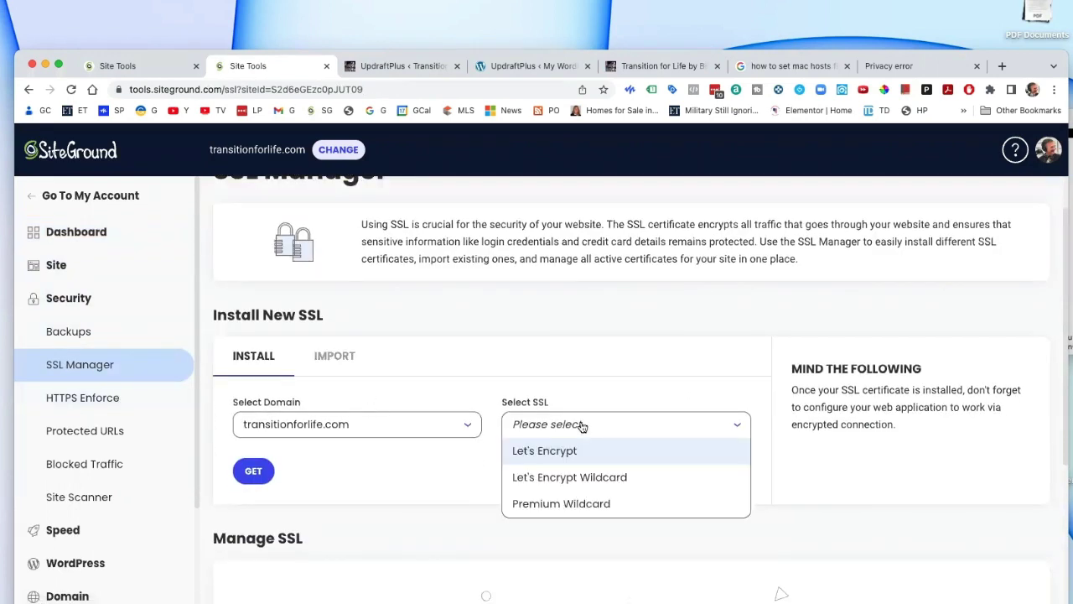
click(551, 457)
click(250, 471)
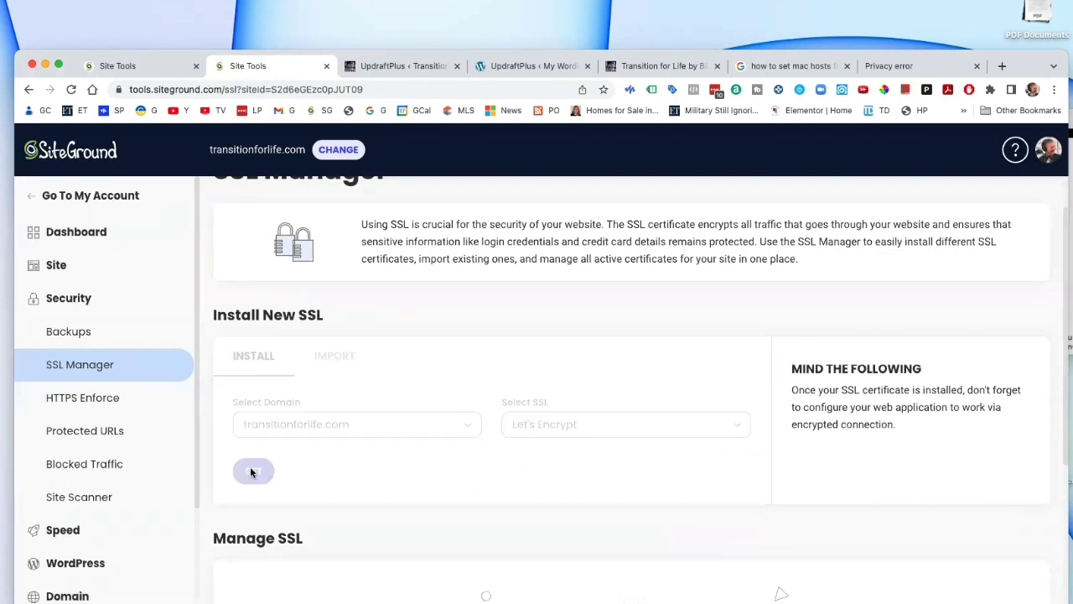
scroll(467, 492, down, 3)
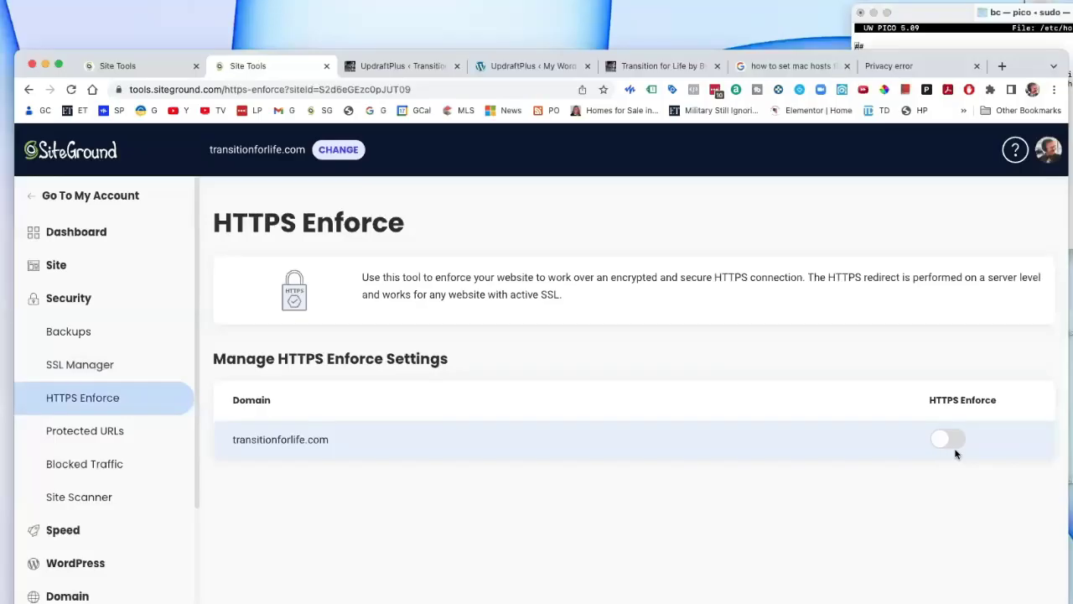
- Turn on HTTPS Enforce for transitionforlife.com, then reload the site, which still shows the privacy error
click(956, 446)
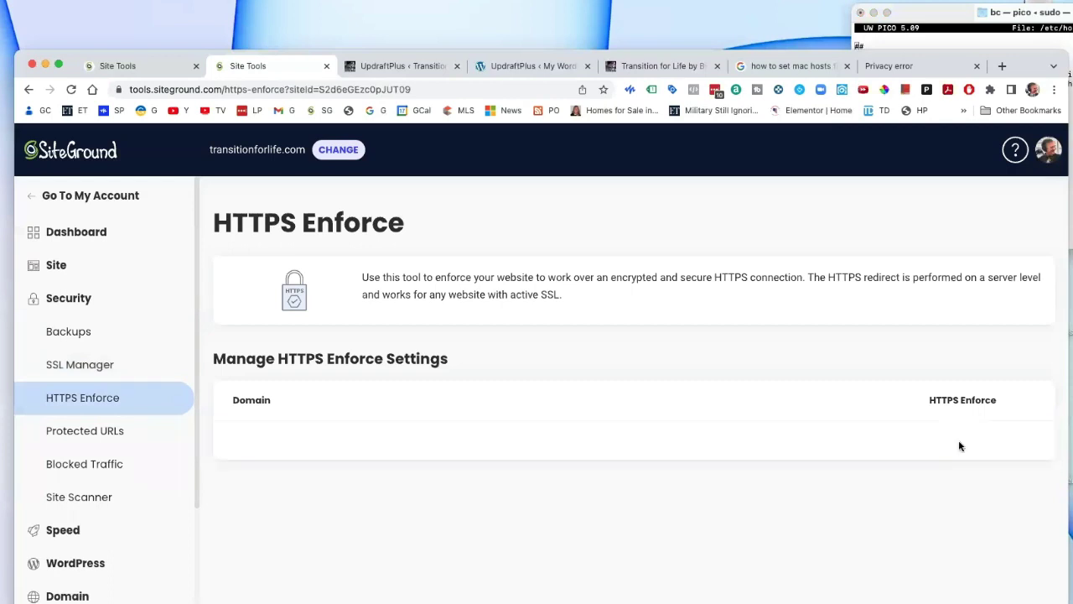
click(903, 68)
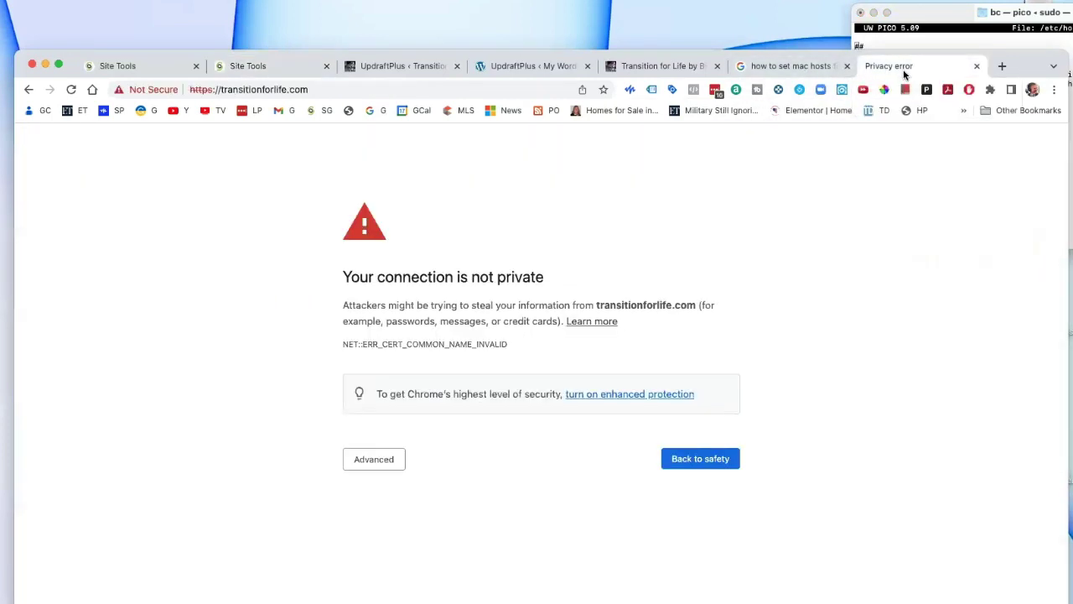
click(253, 90)
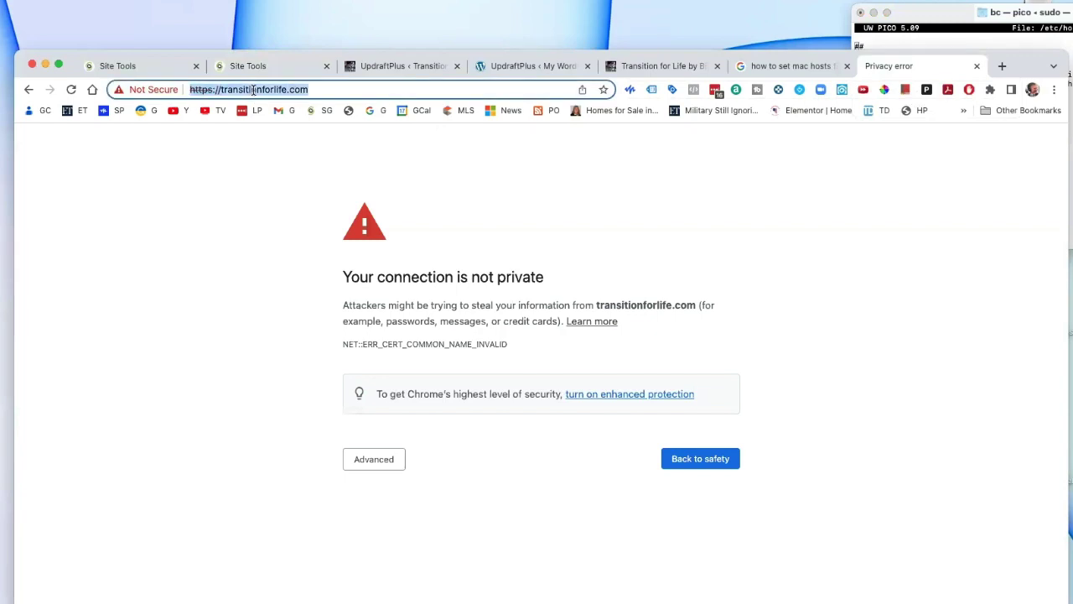
text(t)
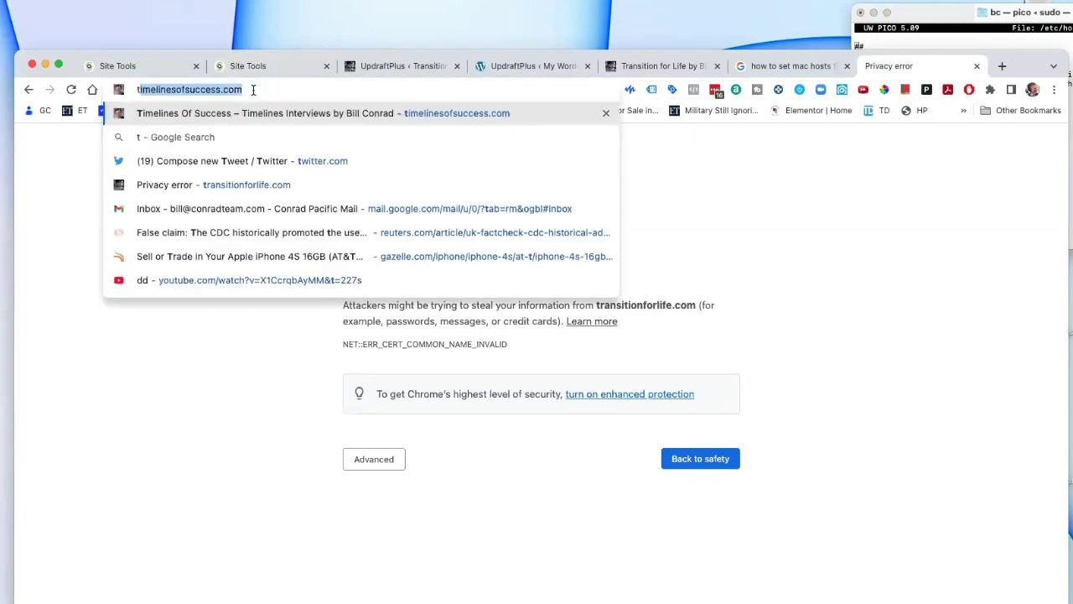
text(ransition)
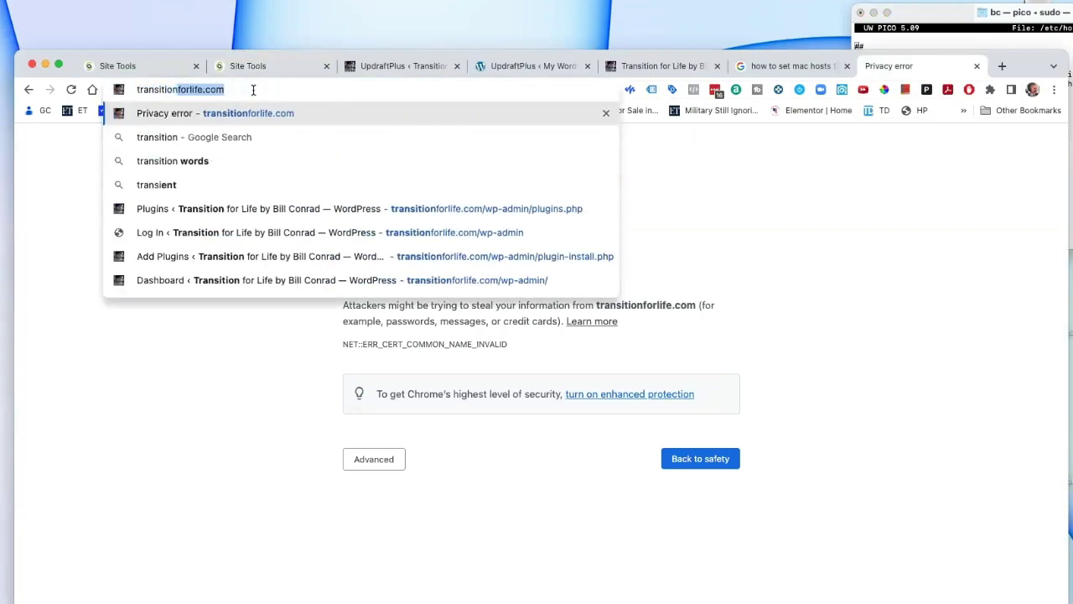
key(Return)
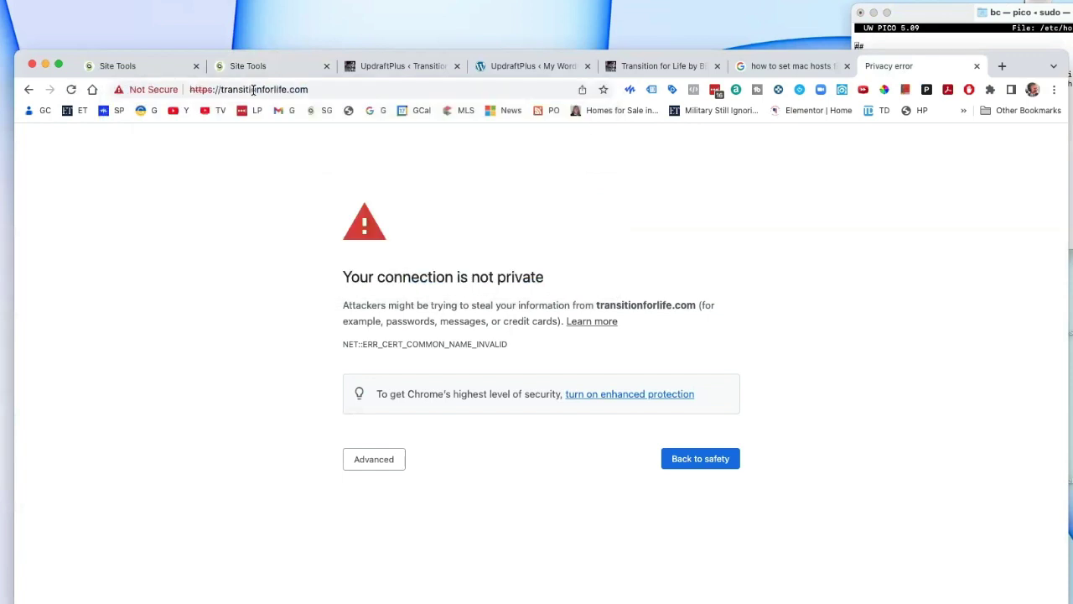
click(1055, 90)
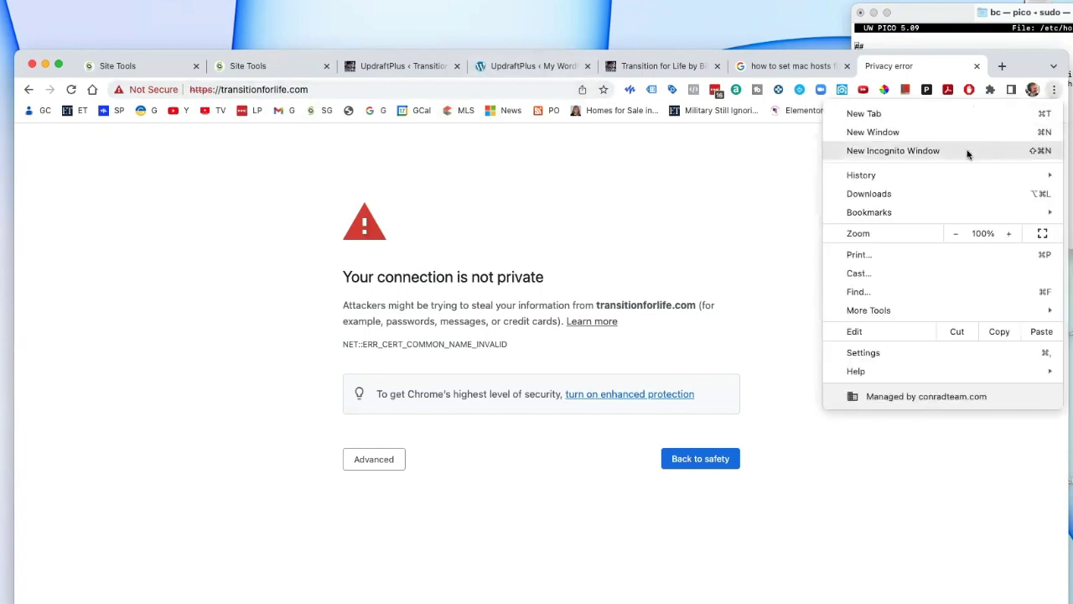
- Open transitionforlife.com in an incognito window, proceed past the certificate warning, and reload the homepage
click(922, 151)
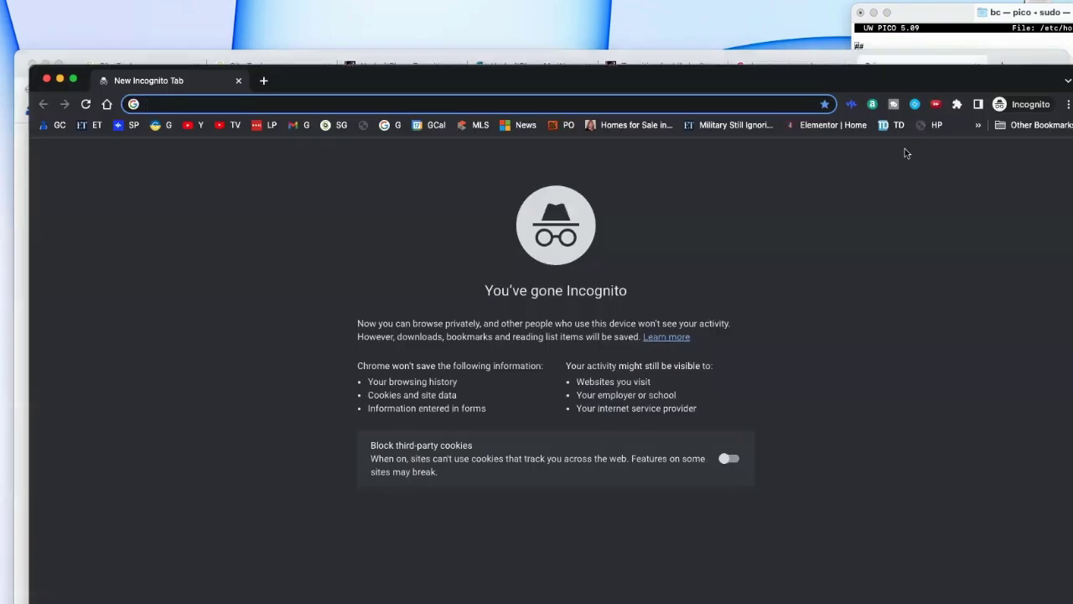
text(tr)
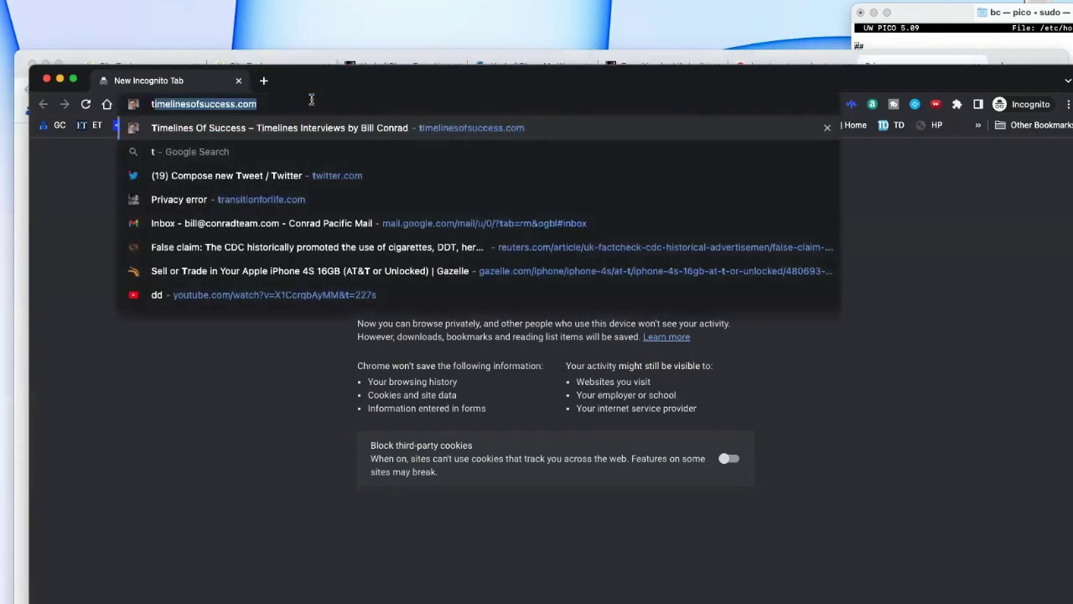
text(a)
key(Return)
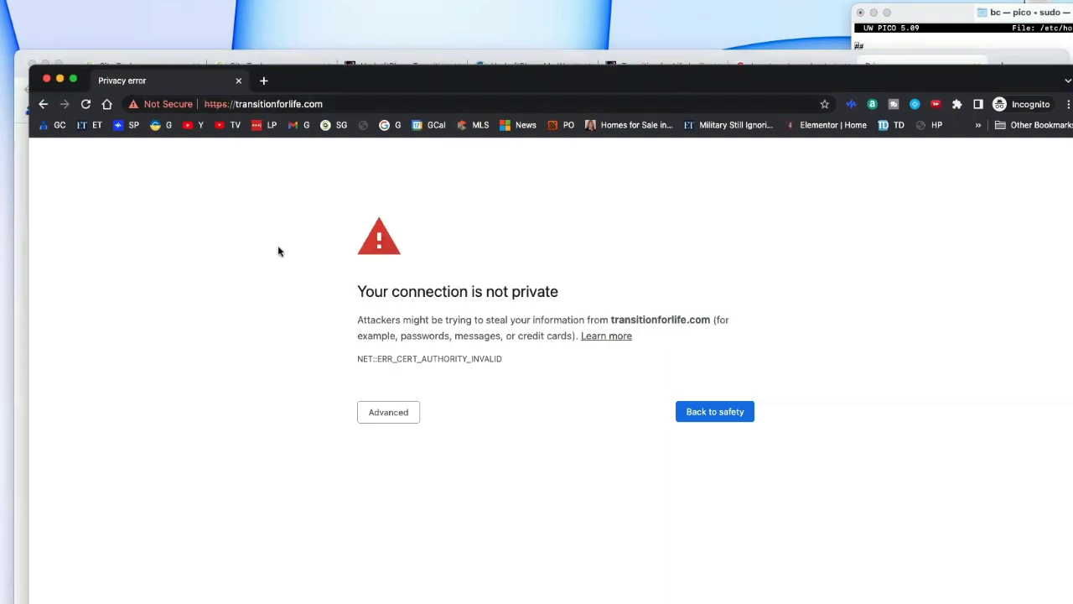
click(401, 418)
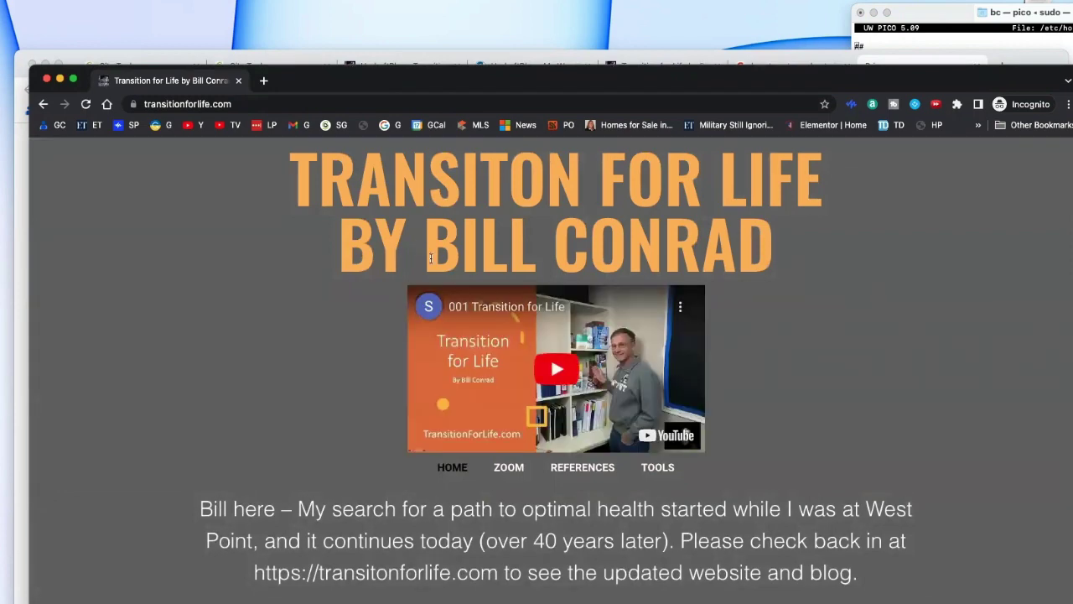
scroll(320, 378, down, 2)
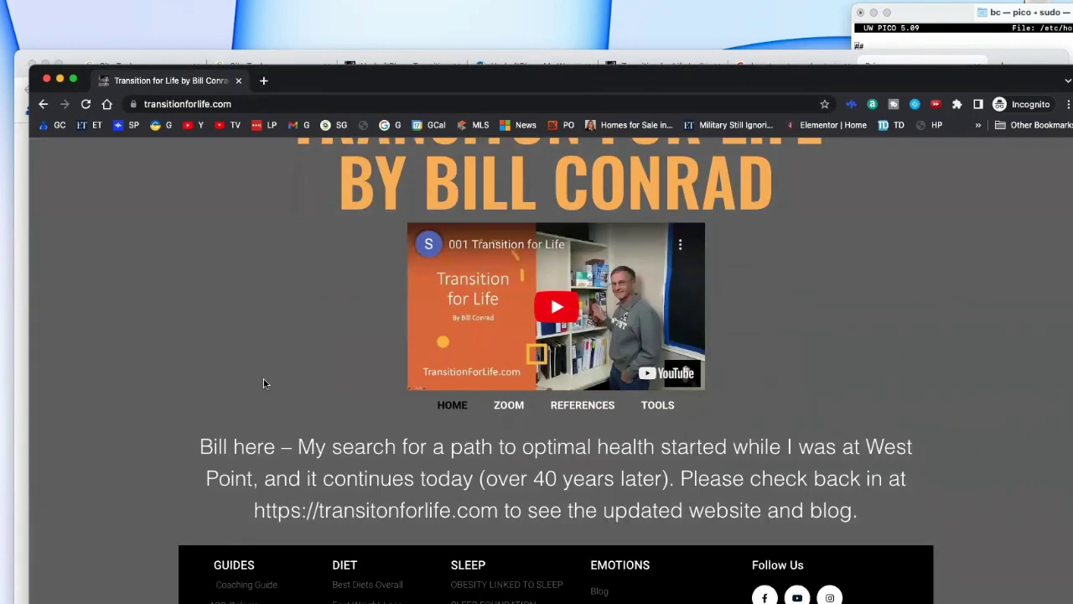
scroll(263, 379, up, 2)
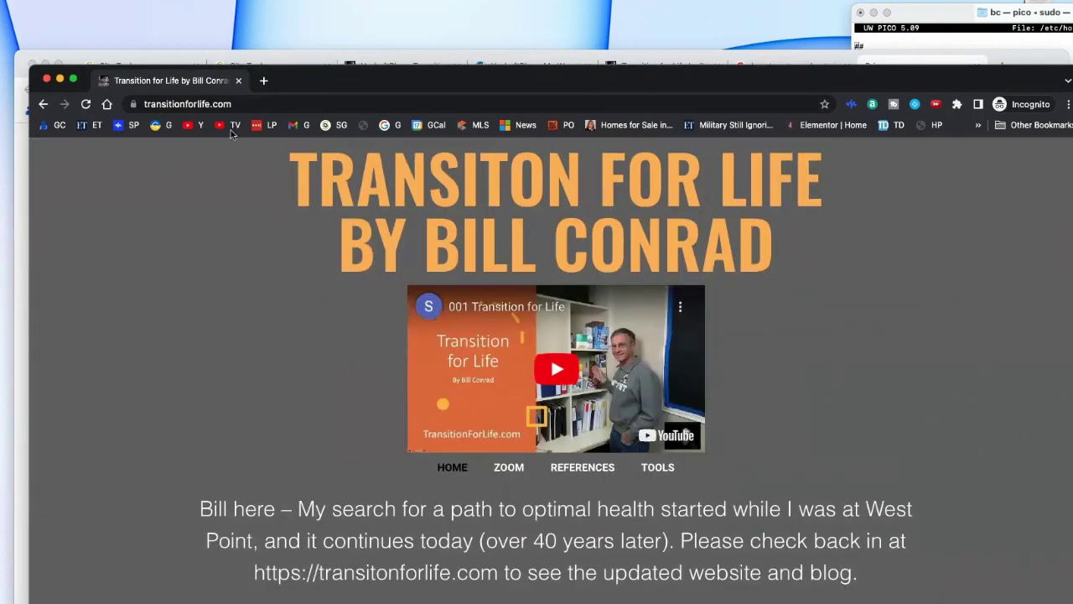
click(85, 104)
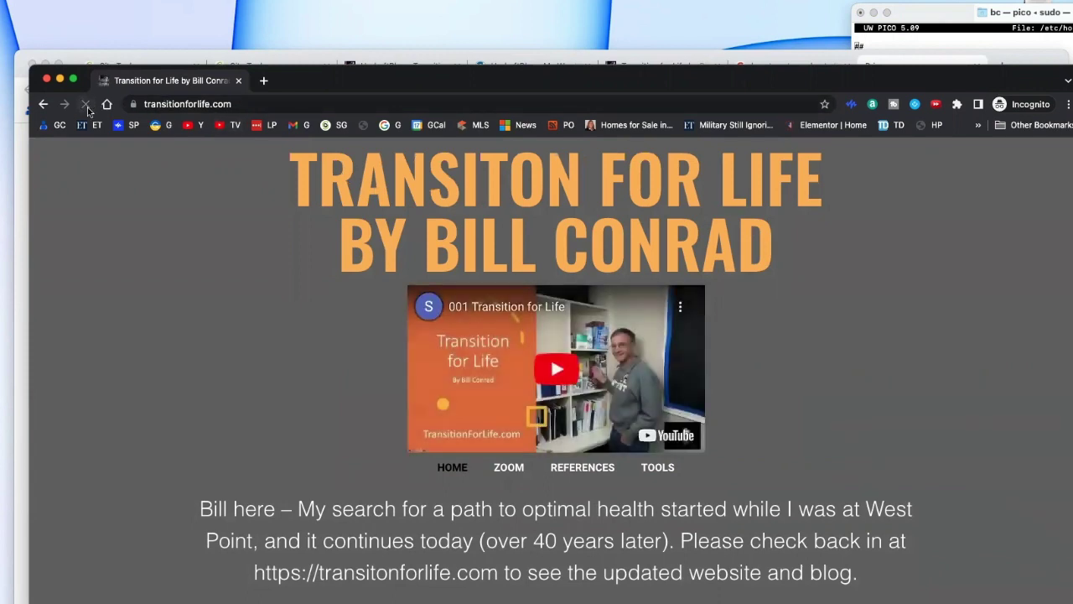
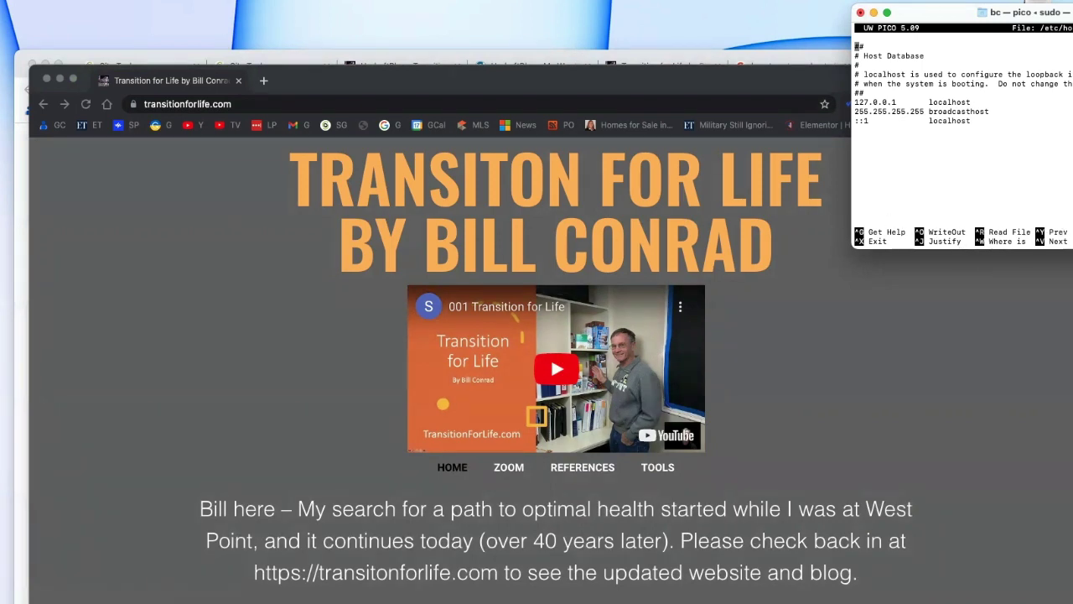
- Remove the stray 's' and insert an empty first line in /etc/hosts in pico
triple_click(864, 126)
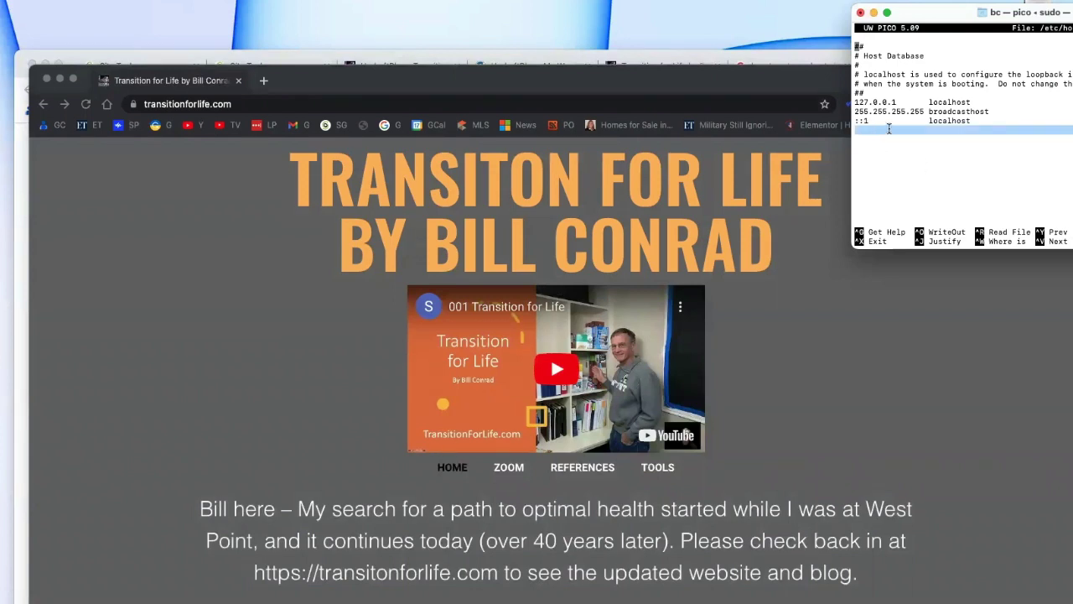
text(s)
key(BackSpace)
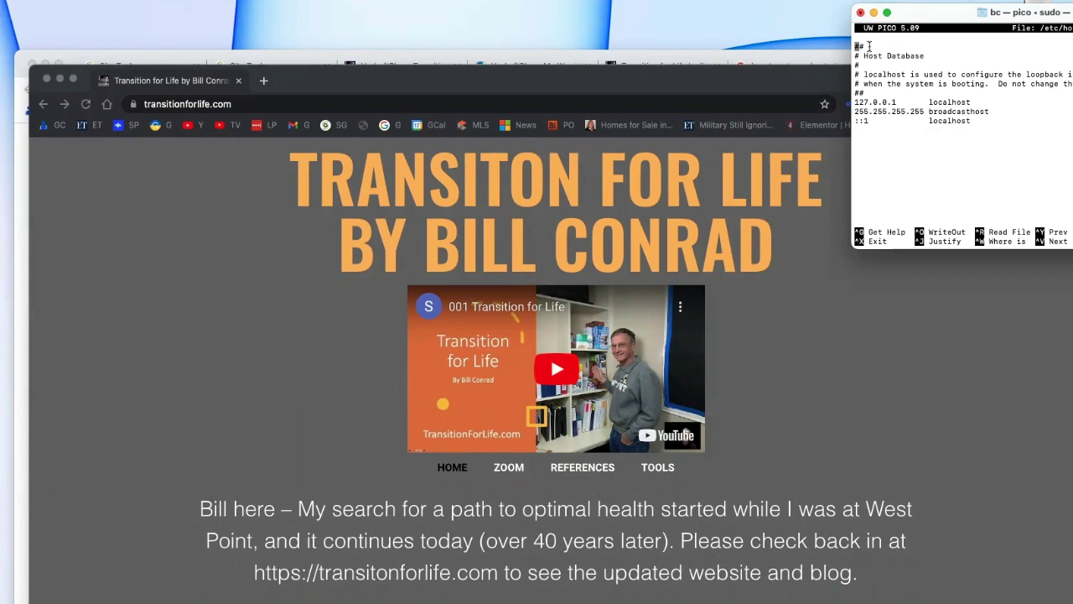
key(Return)
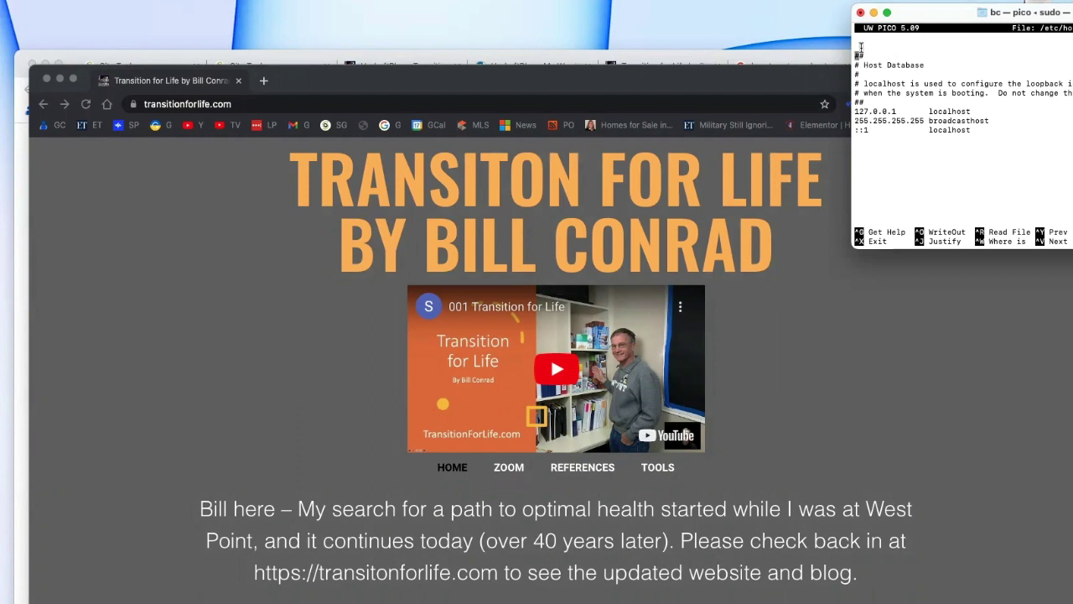
key(Up)
- Enter '35.208.195.131 transitionforlife.com' on the new top line, trimming the end of the domain
right_click(860, 49)
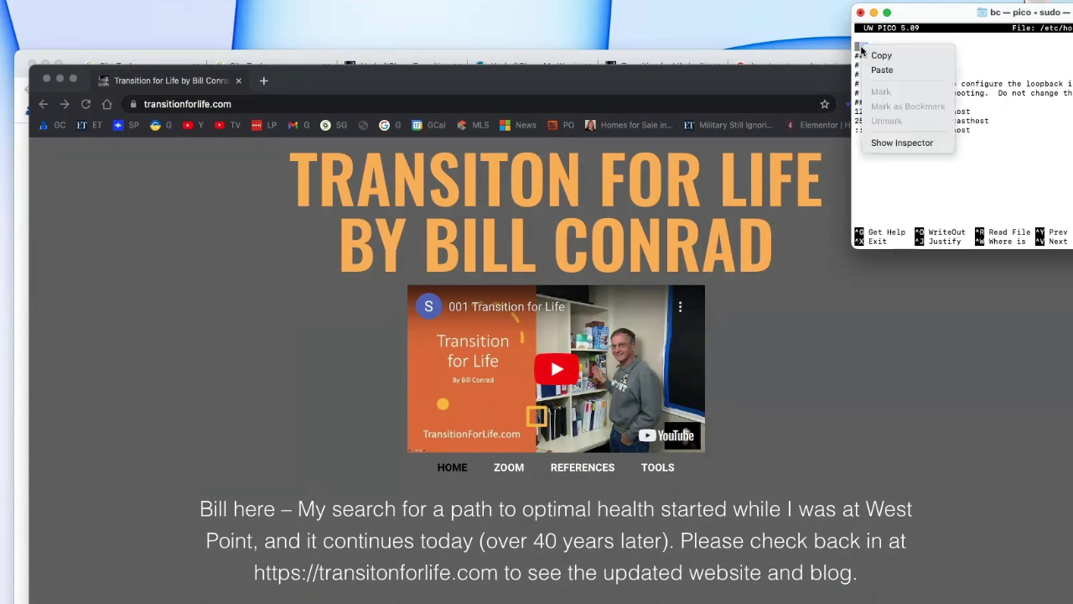
click(882, 71)
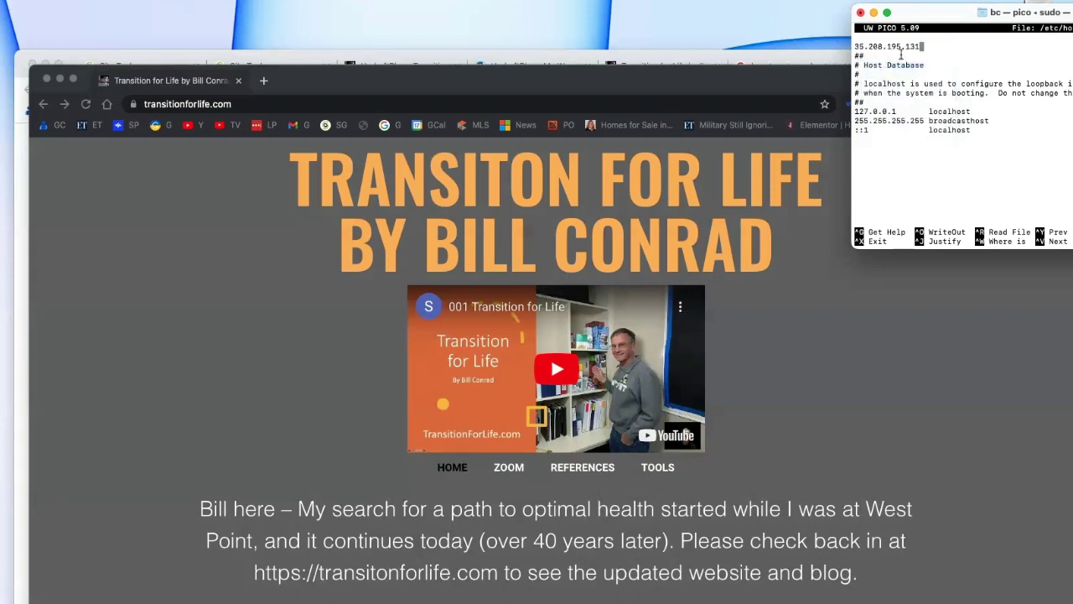
text(transitionforlife.com)
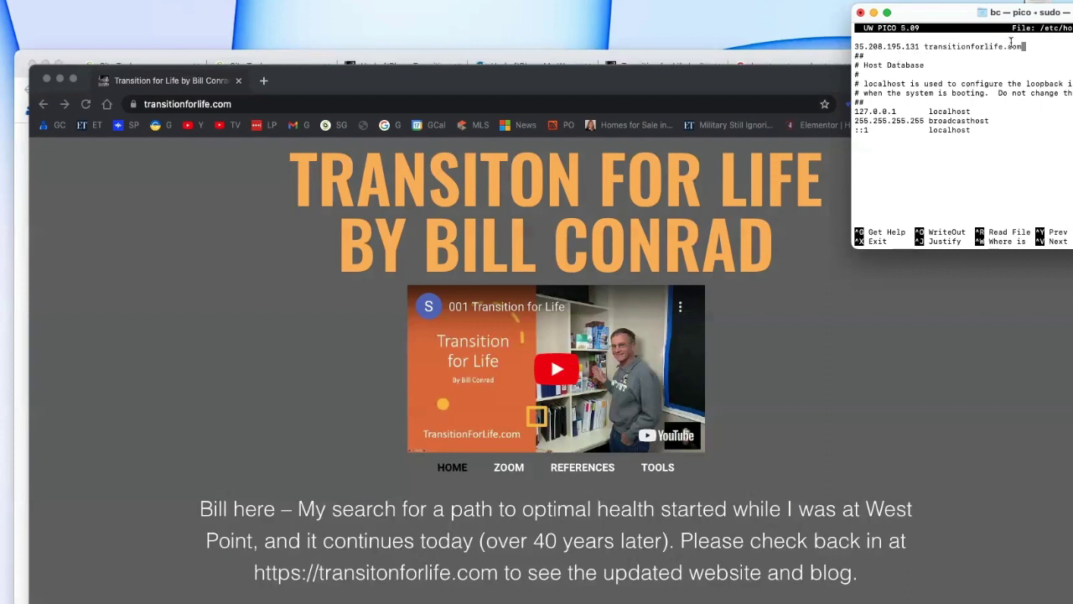
drag(1036, 46, 848, 42)
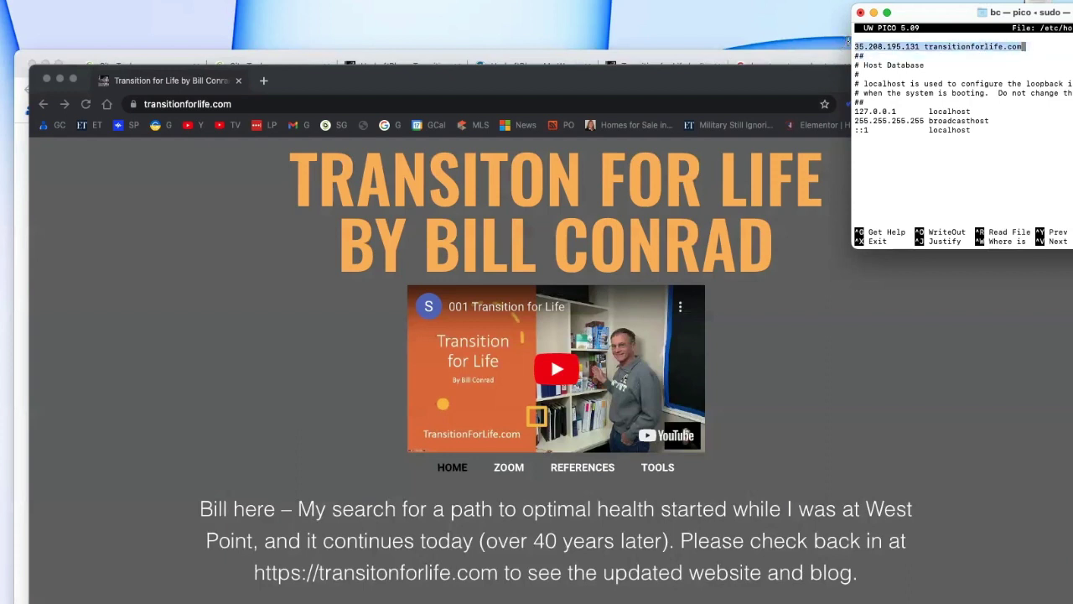
key(BackSpace)
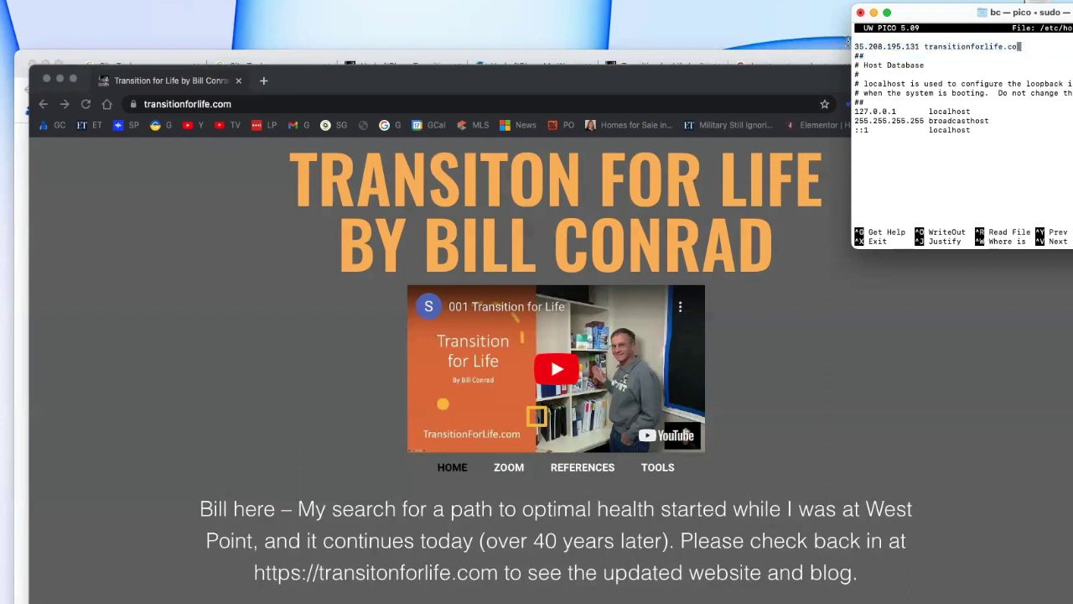
key(BackSpace)
key(BackSpace)
key(BackSpace)
key(BackSpace)
key(BackSpace)
key(BackSpace)
key(BackSpace)
key(BackSpace)
key(BackSpace)
key(BackSpace)
key(BackSpace)
key(BackSpace)
key(BackSpace)
key(BackSpace)
key(BackSpace)
key(BackSpace)
key(BackSpace)
key(BackSpace)
key(BackSpace)
key(BackSpace)
key(BackSpace)
key(BackSpace)
key(BackSpace)
key(BackSpace)
key(BackSpace)
key(BackSpace)
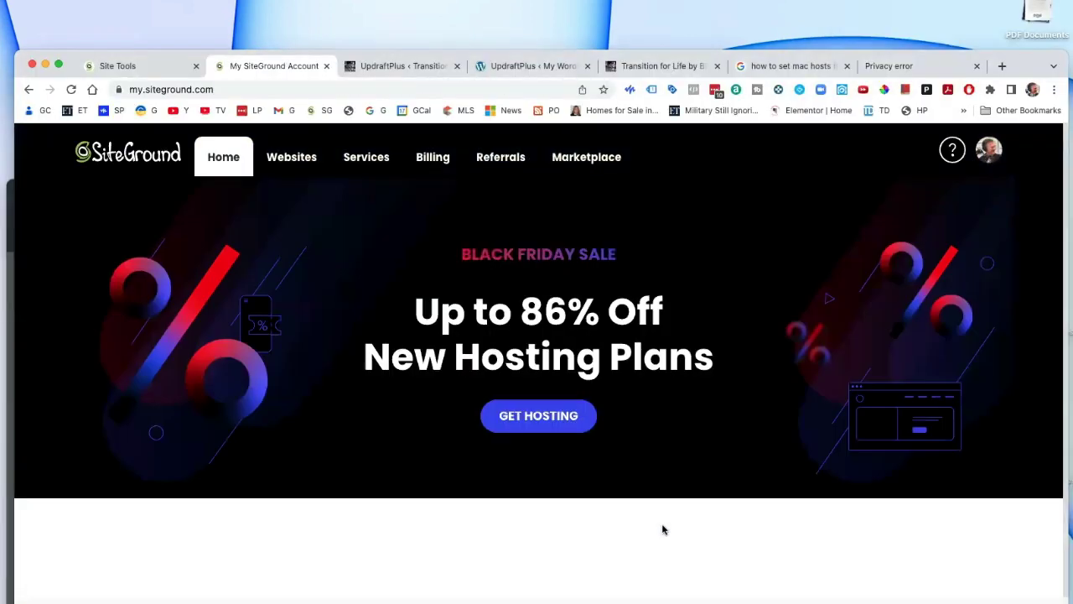
- Put oldtransitionforlife.com into Offline Mode from the Websites list and confirm the suspension
click(297, 165)
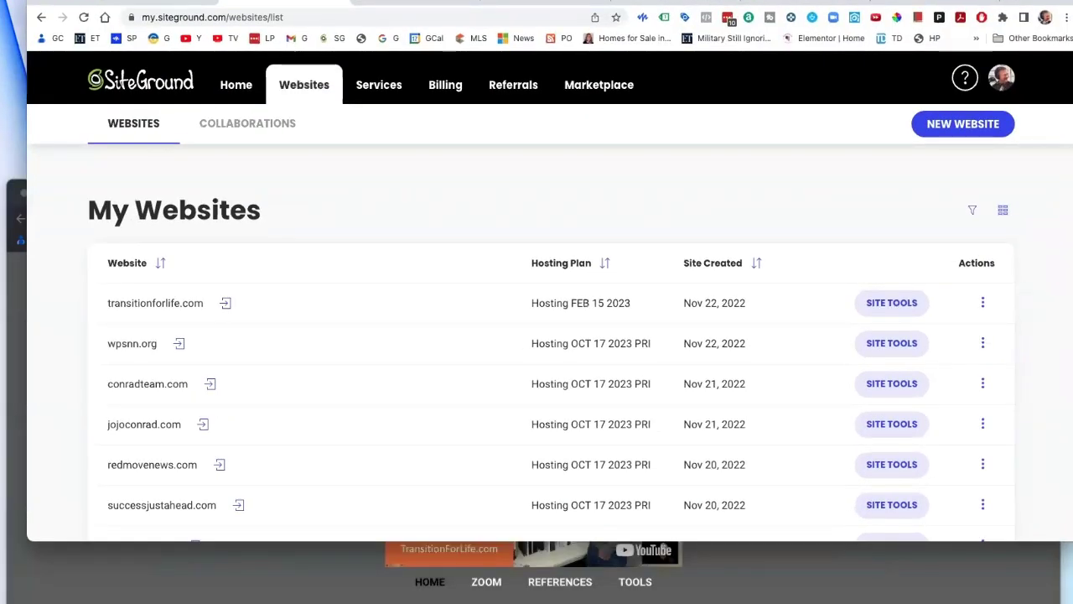
scroll(1065, 458, down, 7)
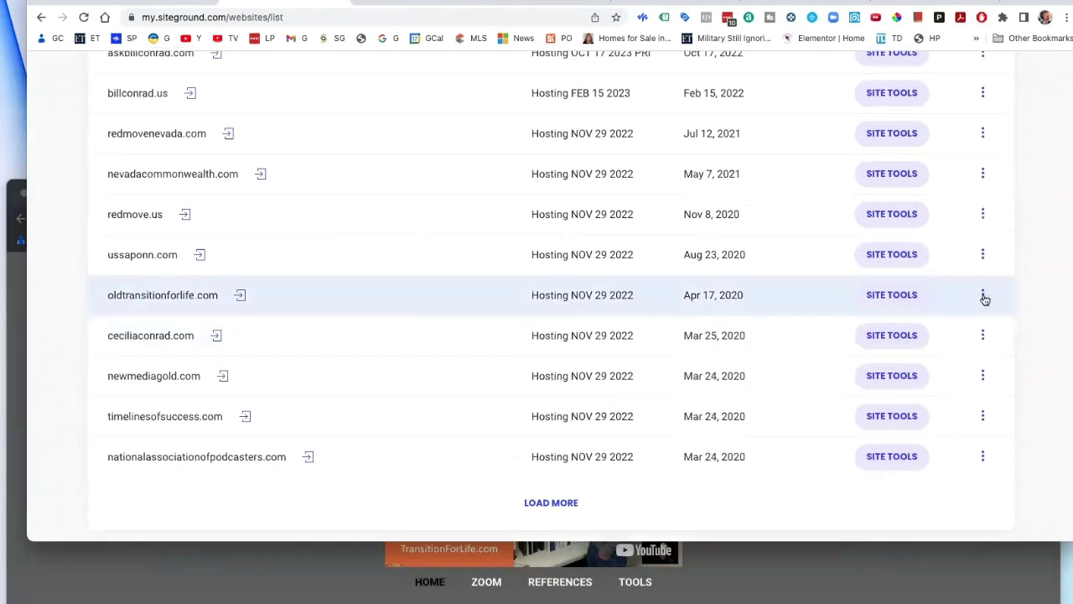
click(983, 296)
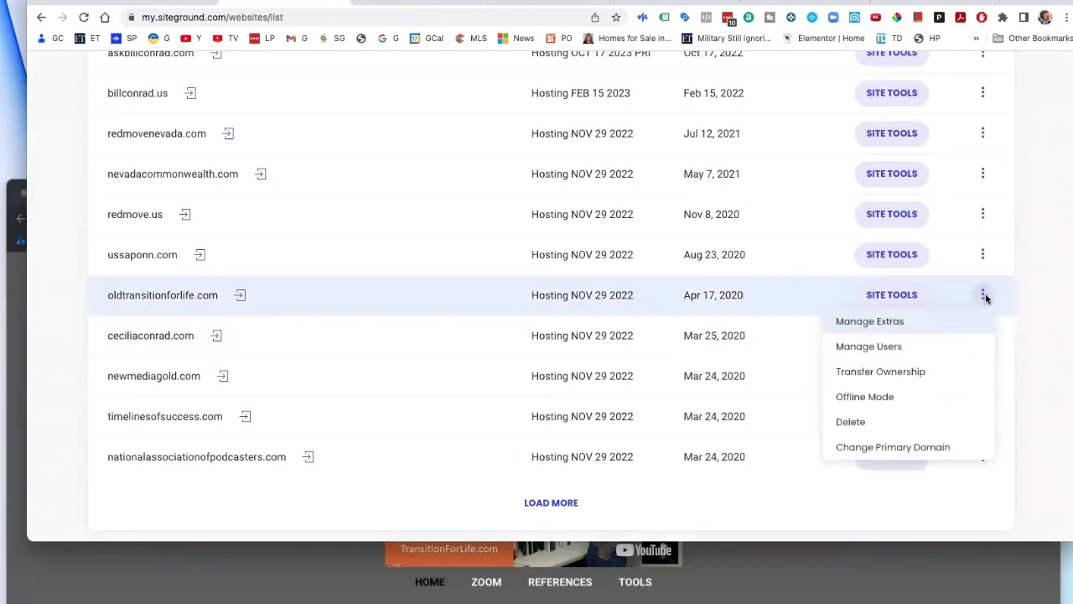
click(866, 399)
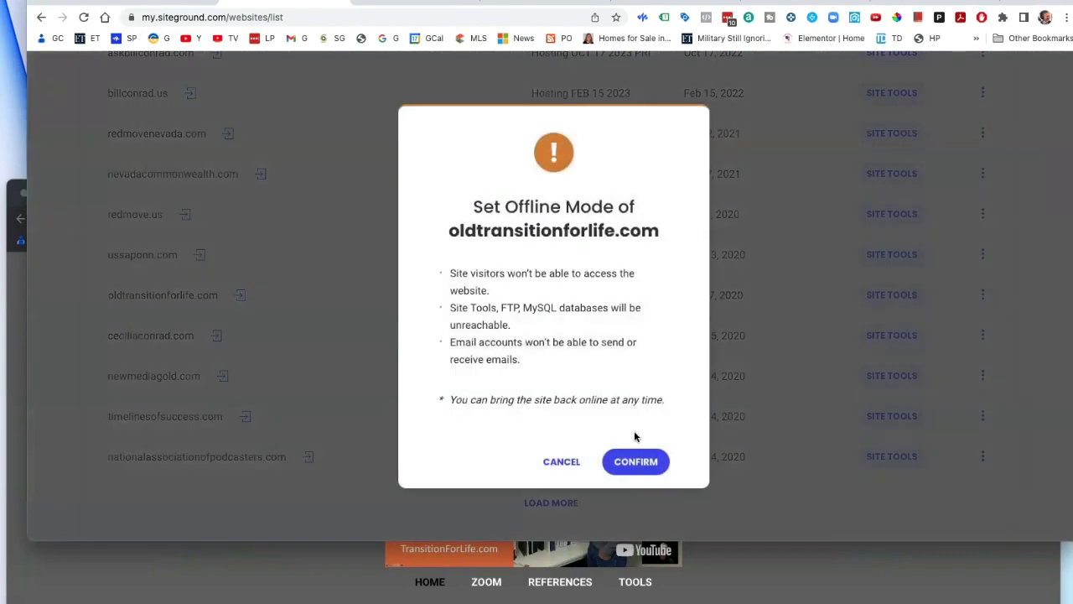
click(637, 462)
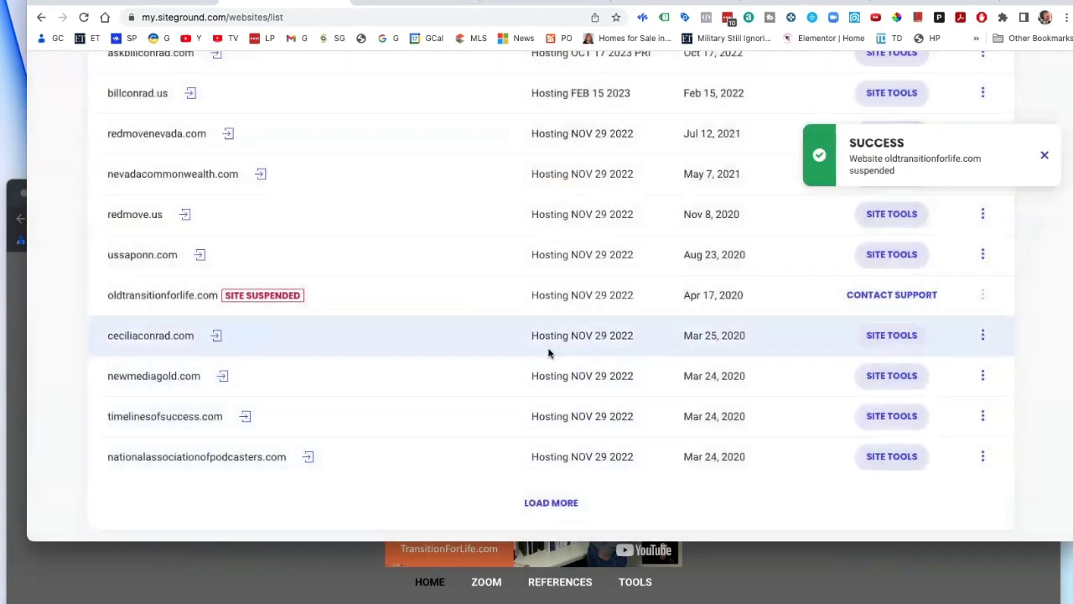
scroll(482, 293, up, 3)
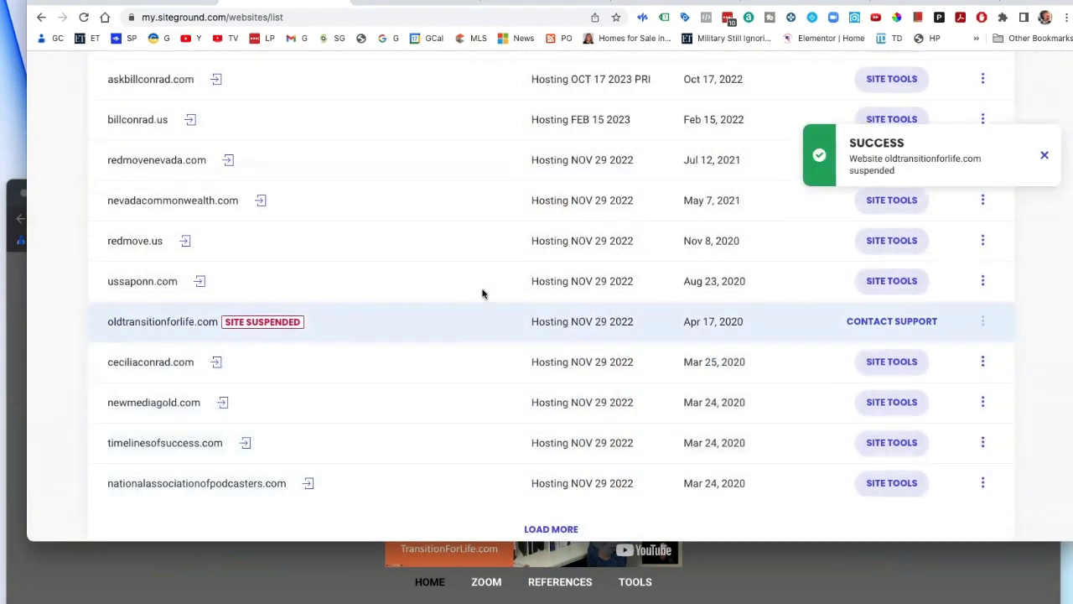
scroll(482, 293, up, 5)
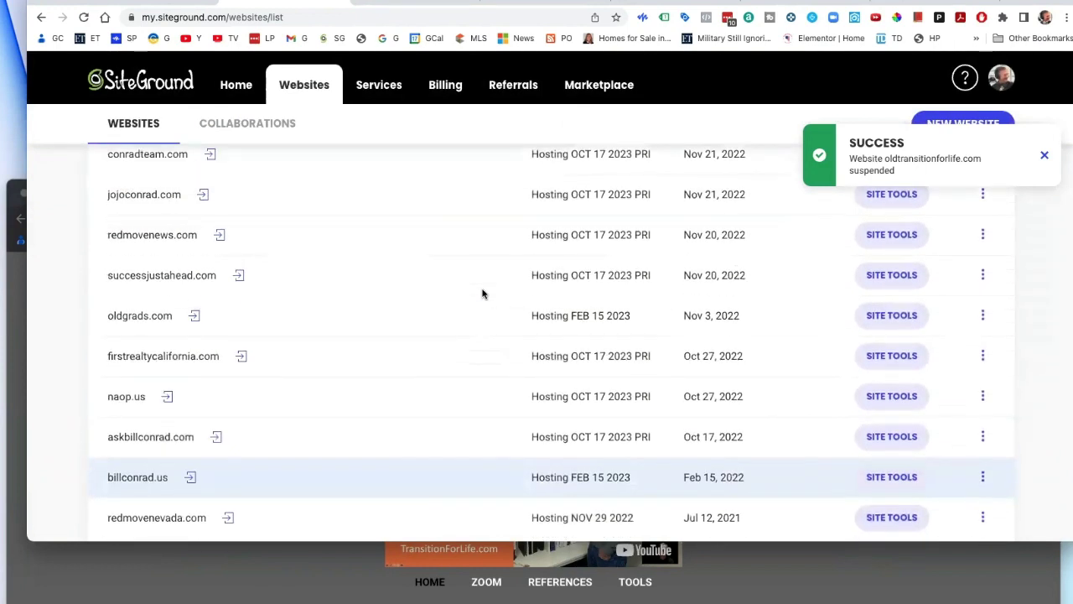
scroll(482, 293, up, 4)
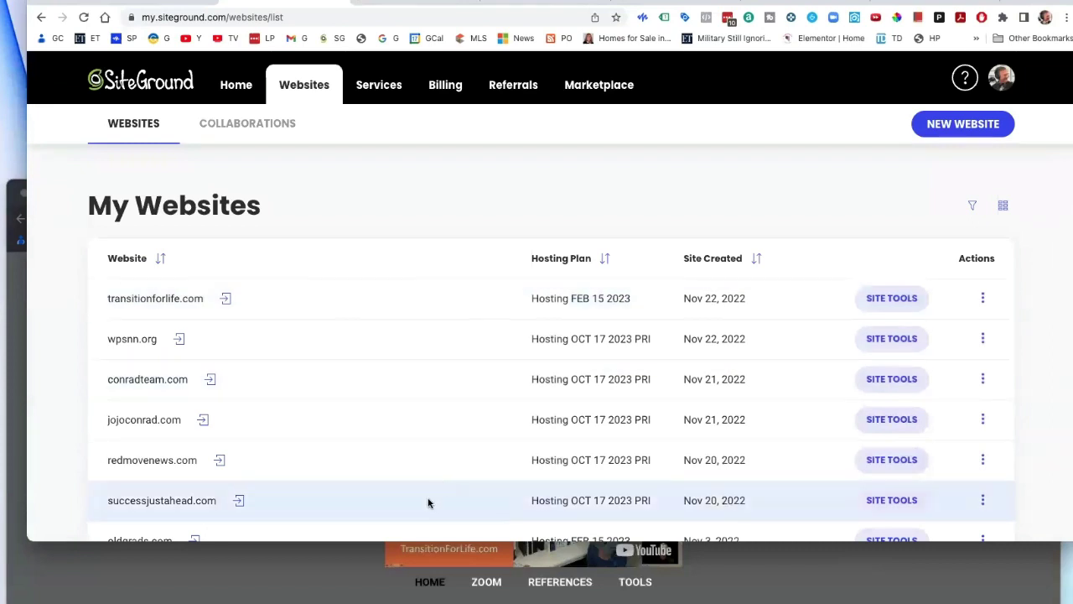
- Reload transitionforlife.com twice in the Incognito window, then close that window
click(854, 585)
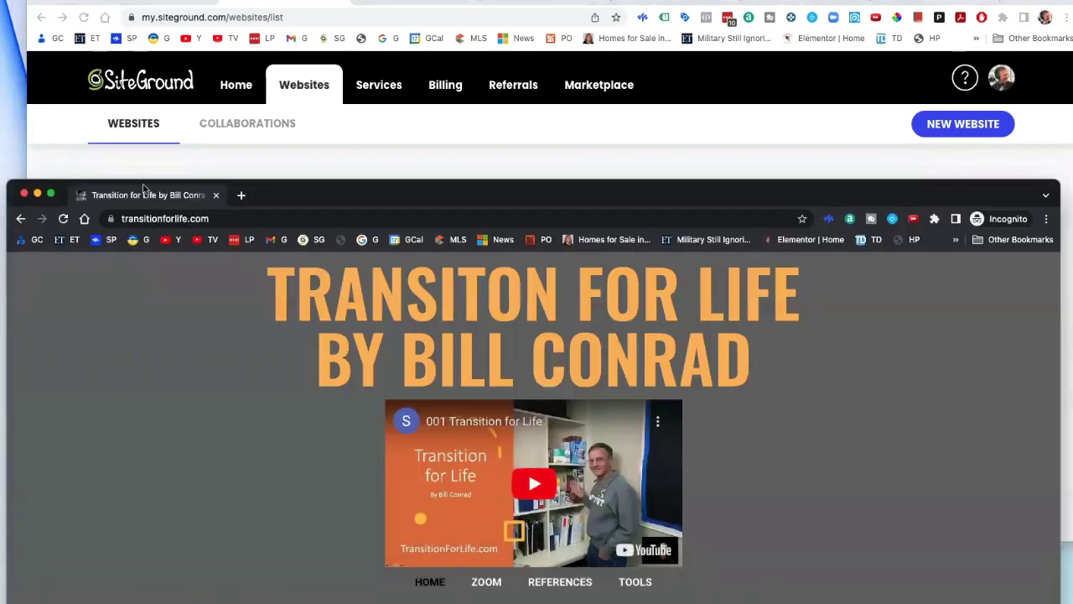
click(158, 219)
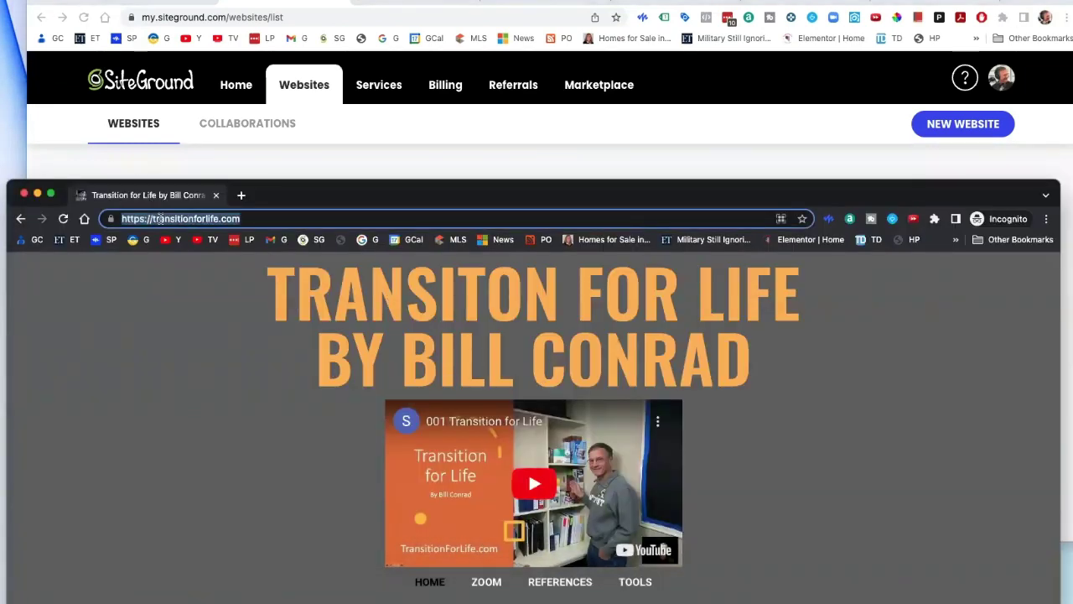
key(Return)
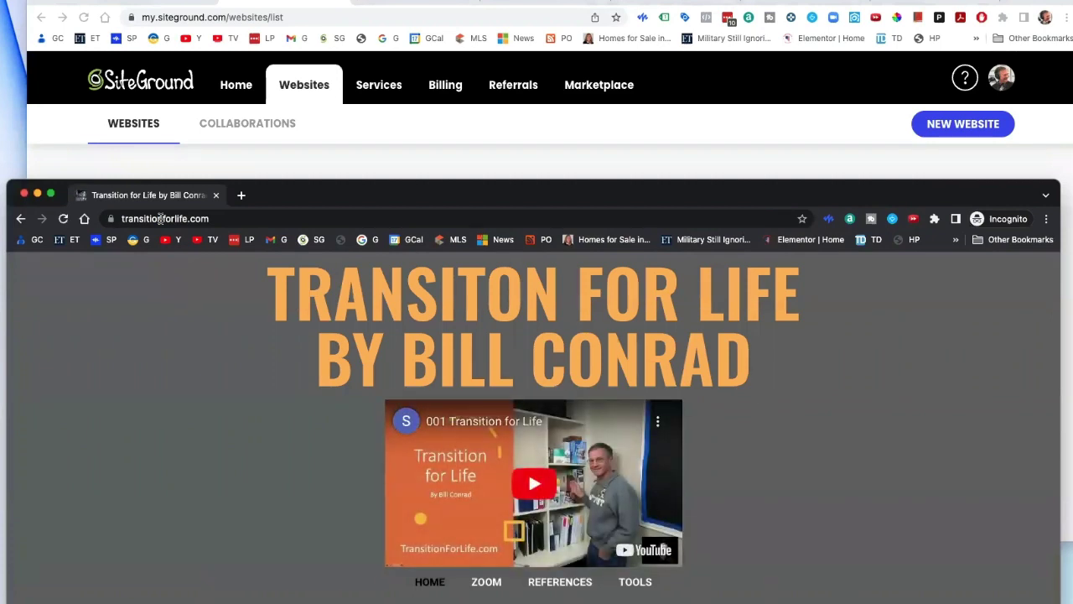
click(211, 220)
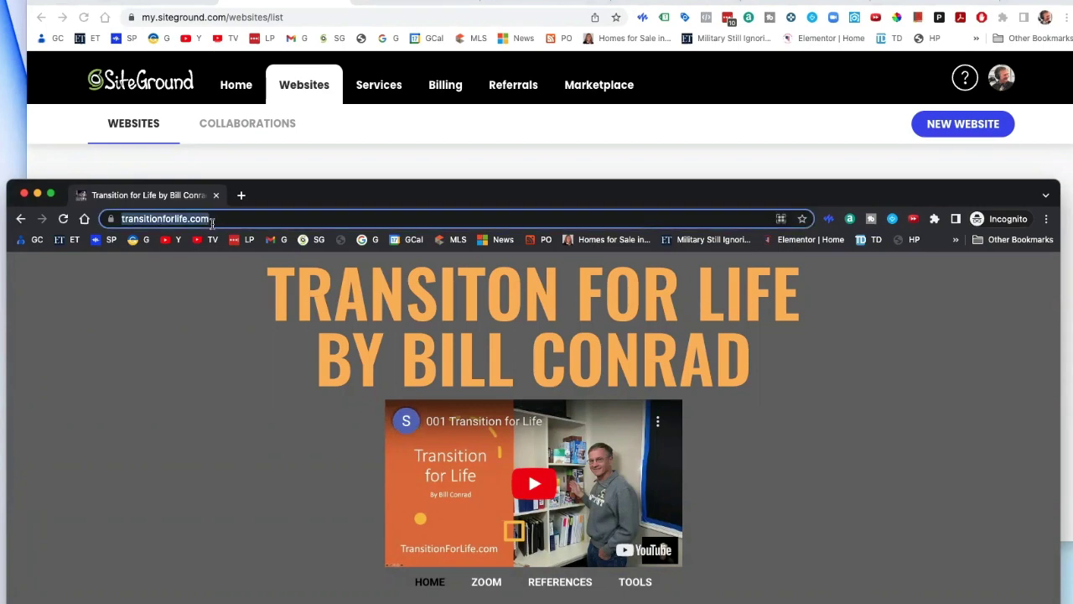
key(Return)
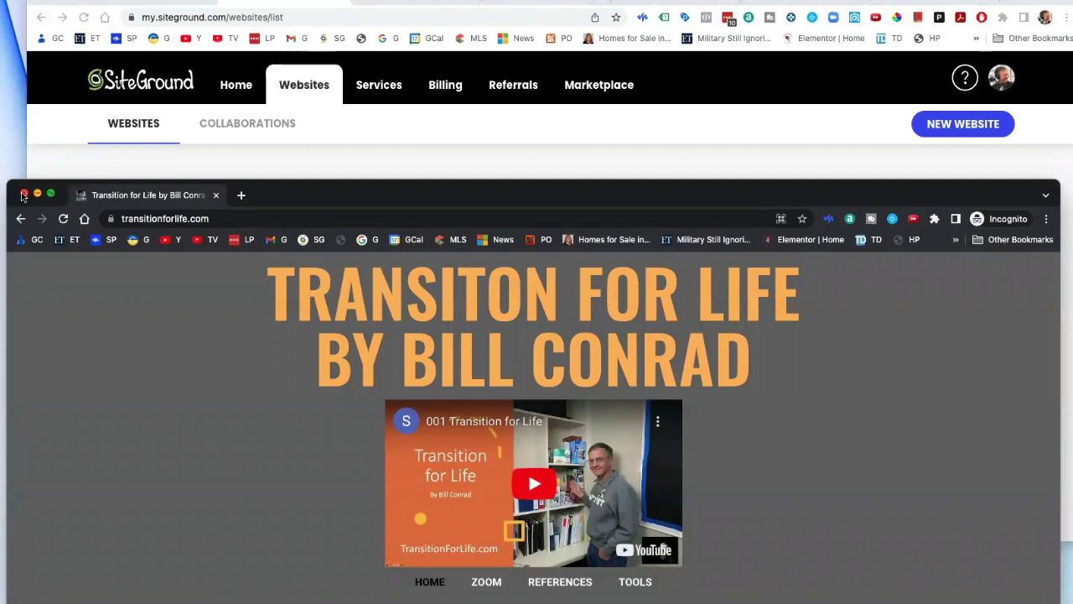
click(24, 195)
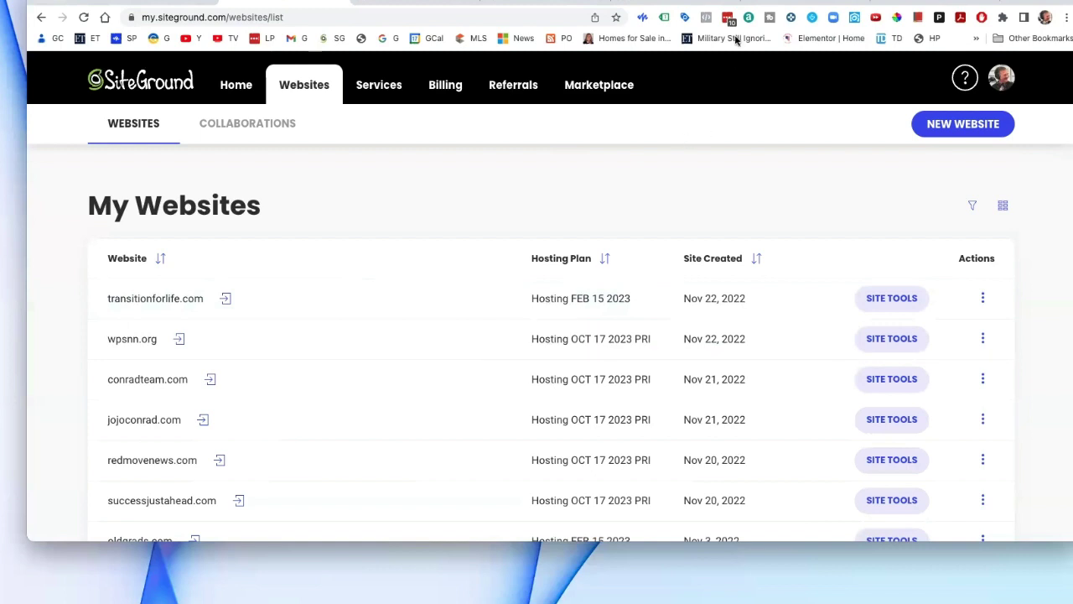
- Go to the transitionforlife.com tab showing the NET::ERR_CERT_COMMON_NAME_INVALID warning
click(925, 7)
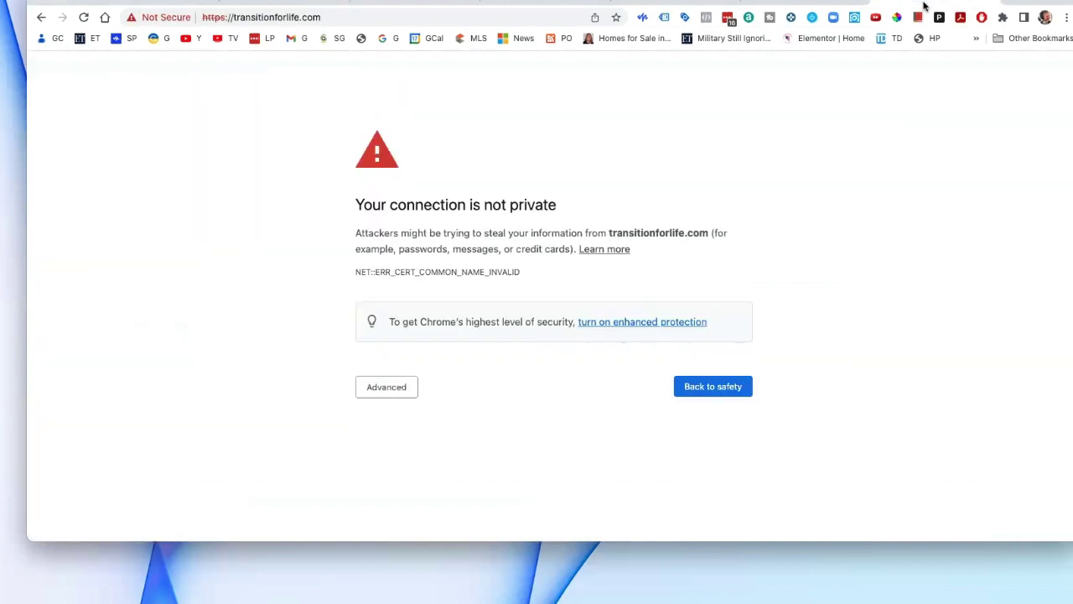